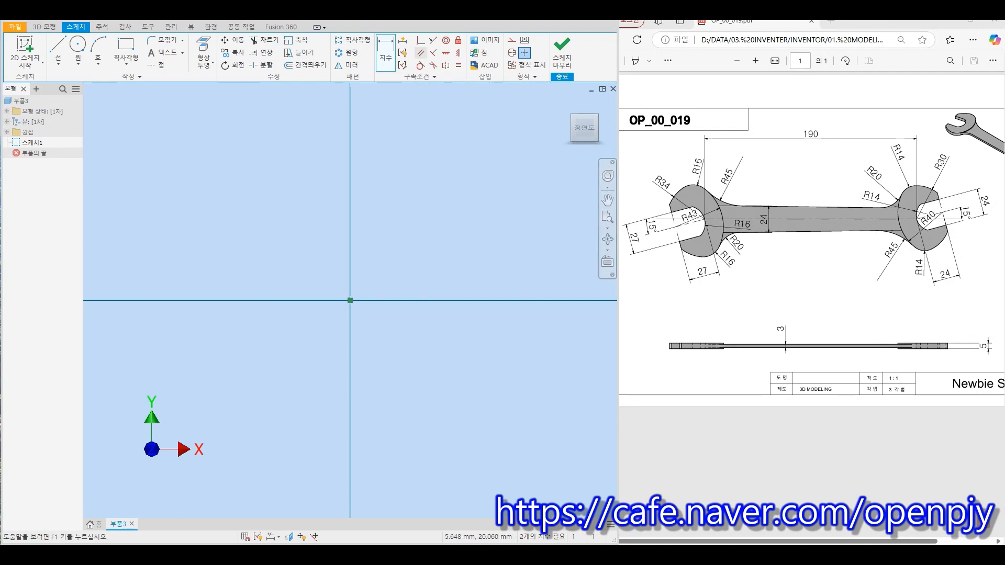
Step: Make the midpoint of the 190 mm horizontal line coincident with the sketch origin
left_click(420, 41)
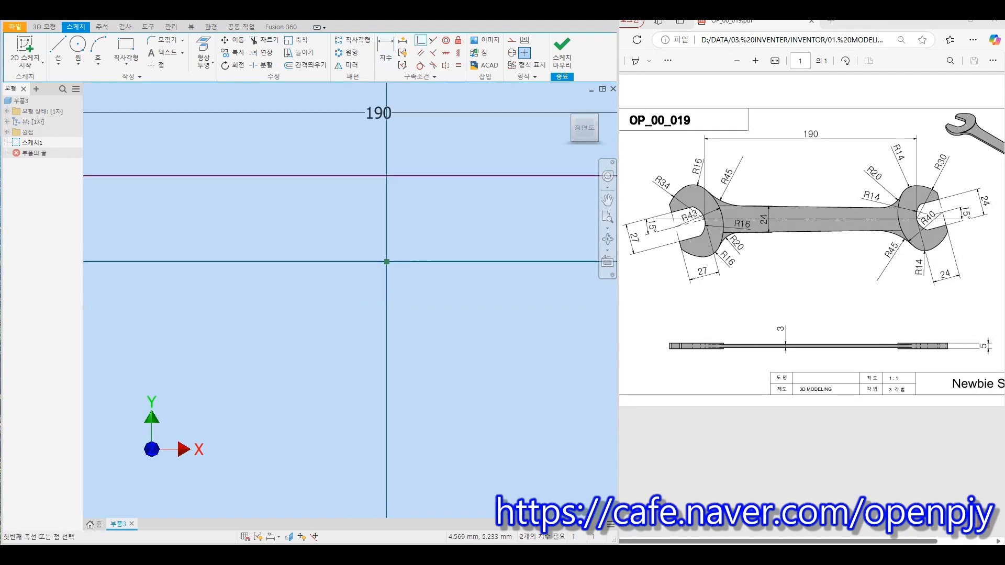
left_click(387, 262)
scroll(390, 264, "down", 4)
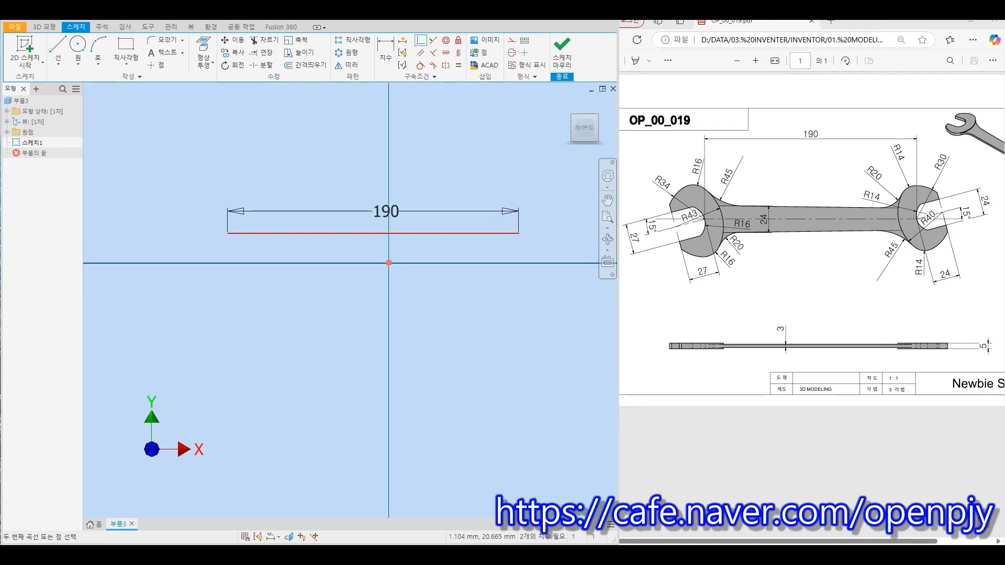
left_click(373, 233)
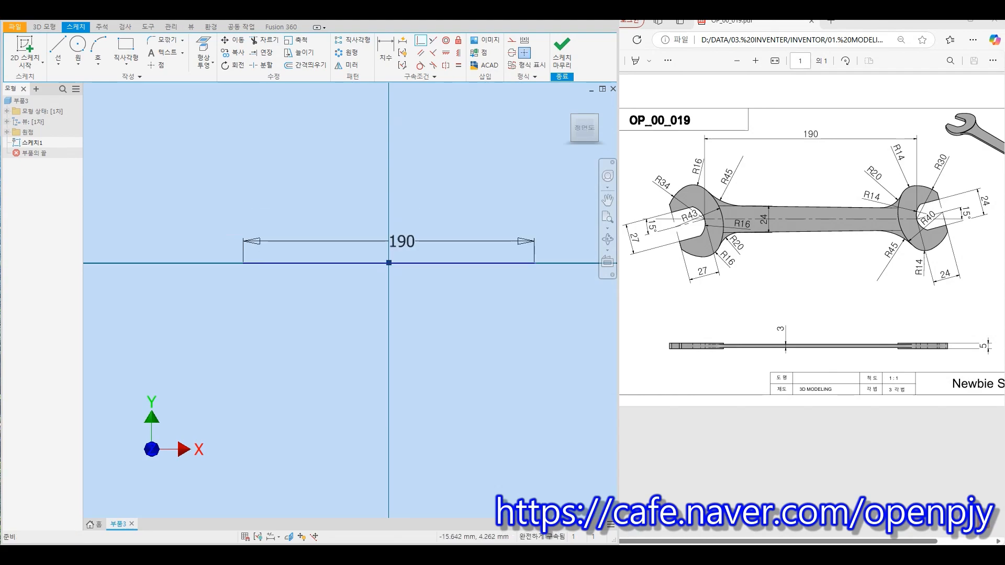
key("Escape")
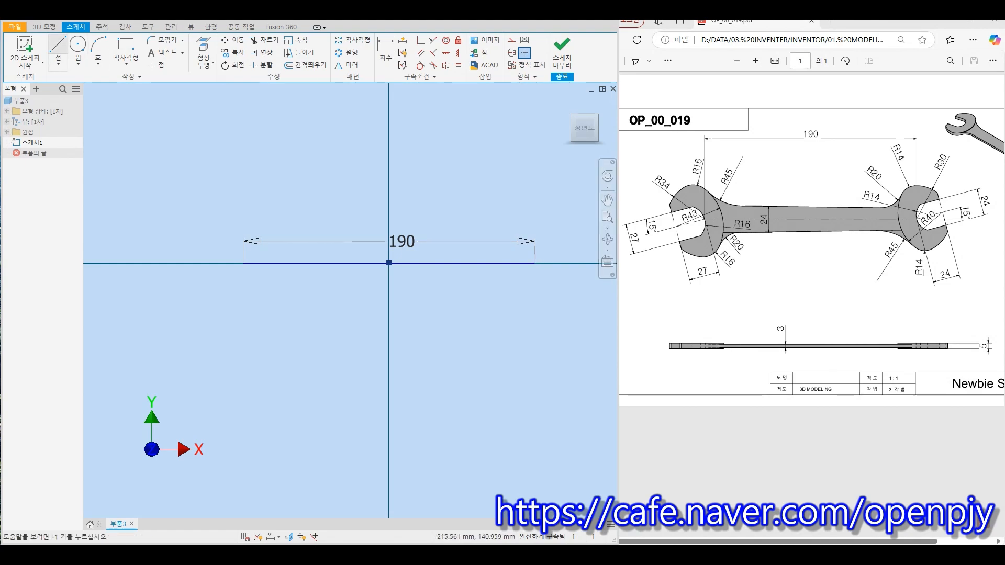
key("l")
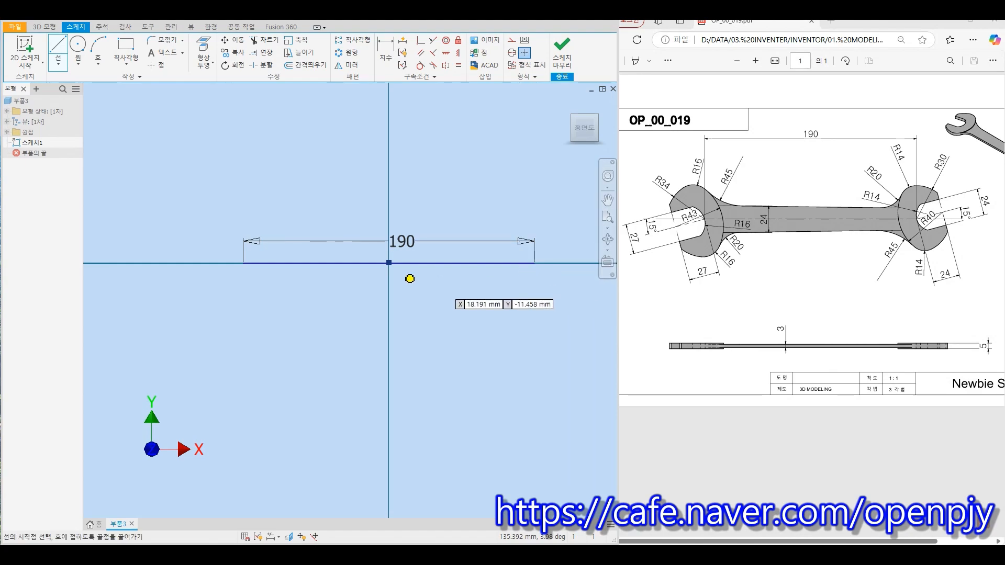
left_click(243, 263)
left_click(197, 273)
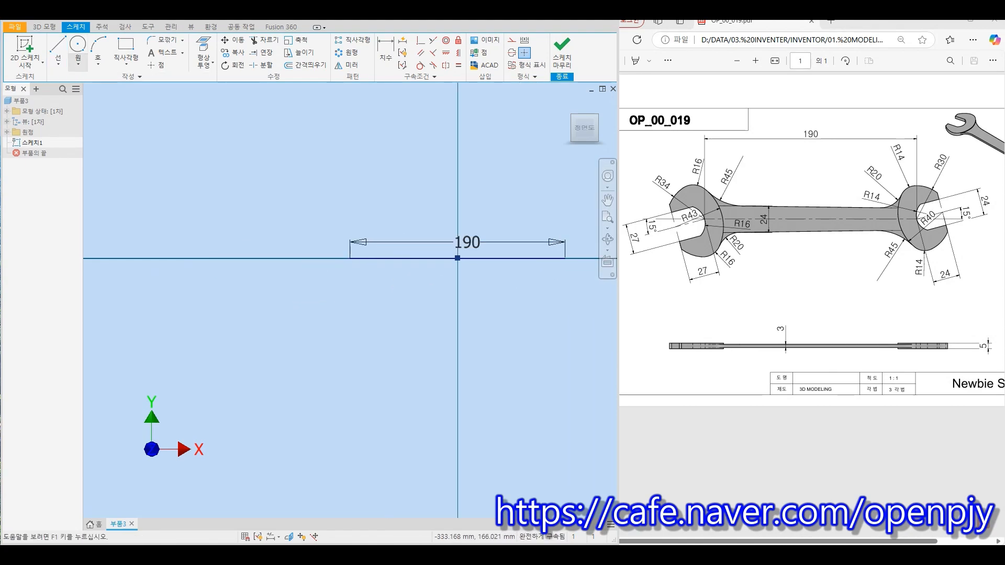
Step: Draw a line about 27 mm long outward from the 190 mm line's left end, sloping about 16° downward
key("l")
scroll(325, 240, "up", 3)
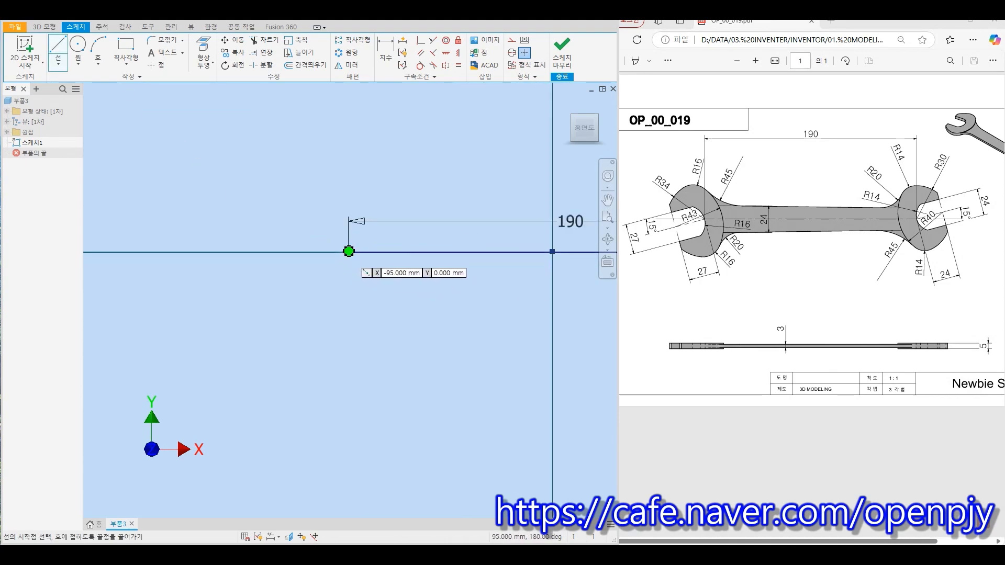
left_click(349, 251)
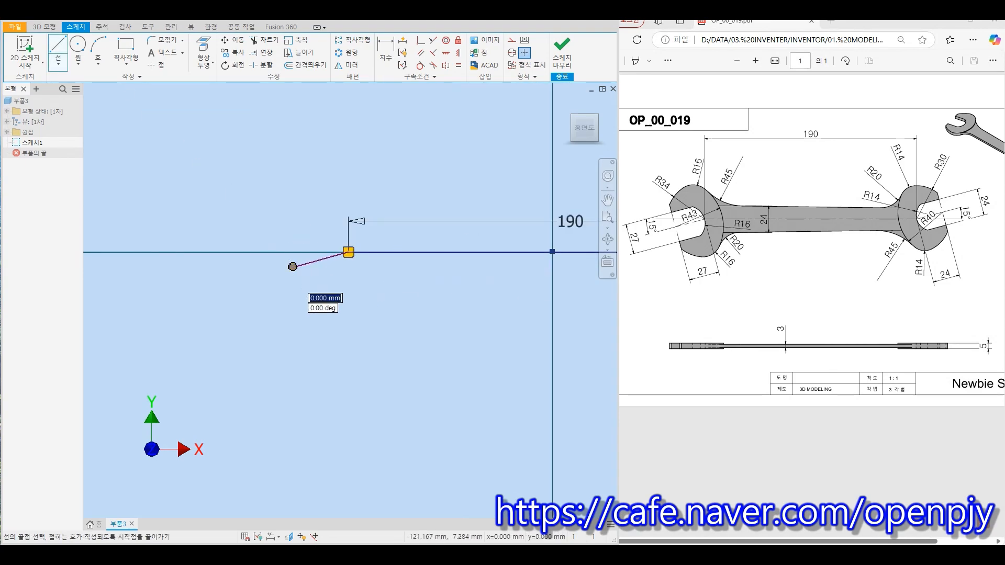
left_click(293, 267)
key("Escape")
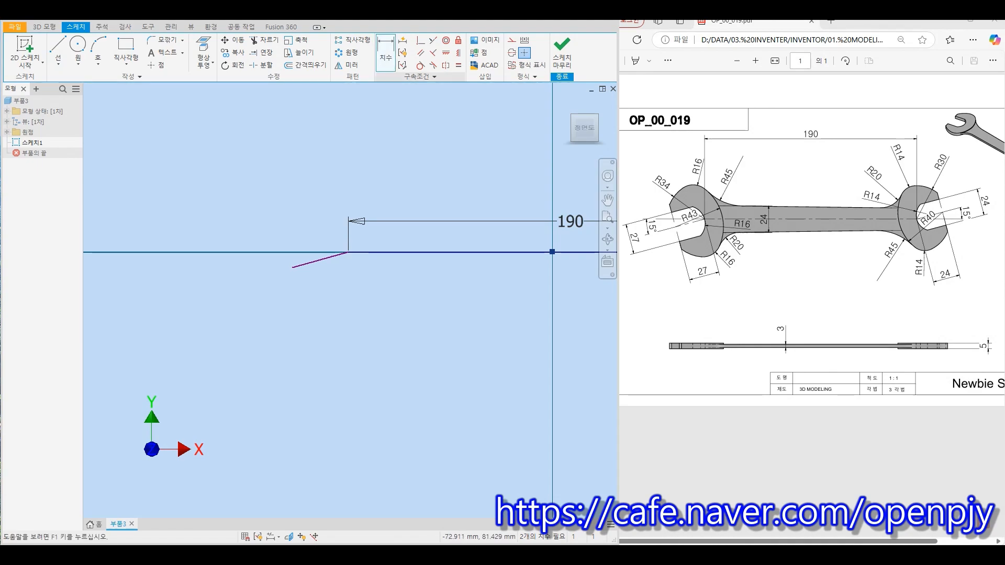
Step: Dimension the angle between the sloped line and the 190 mm line's axis as 15°
left_click(385, 52)
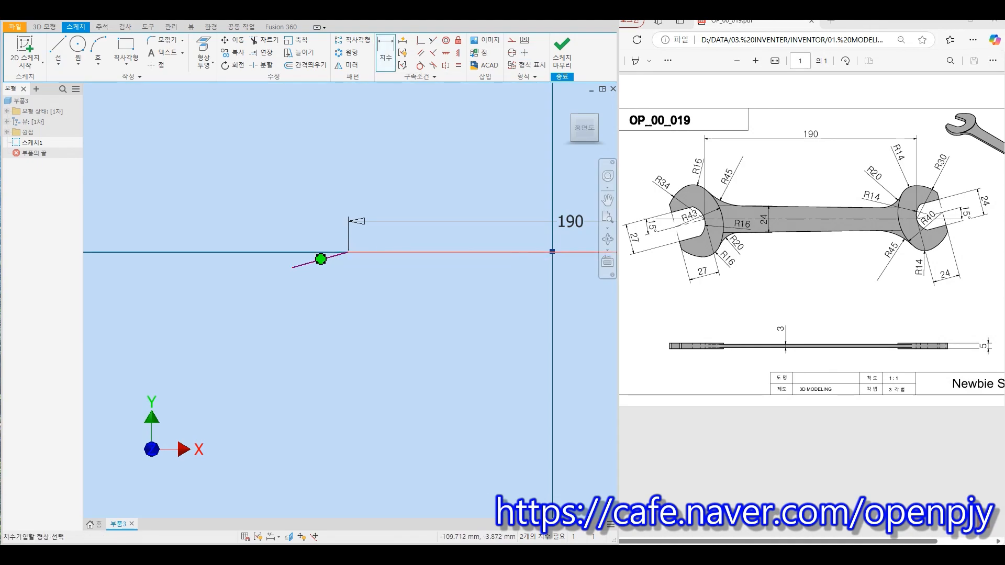
left_click(316, 260)
left_click(215, 263)
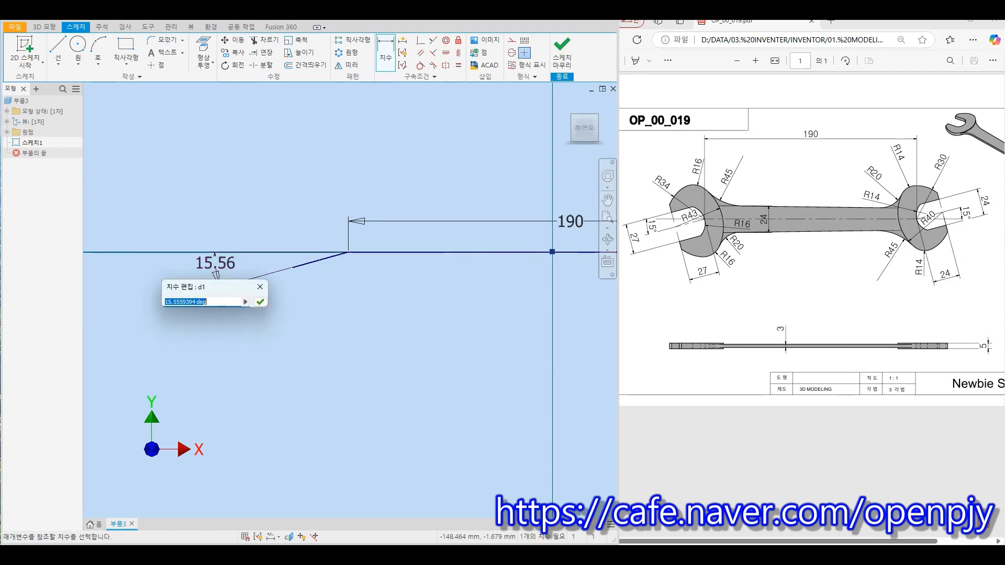
type("15")
key("Return")
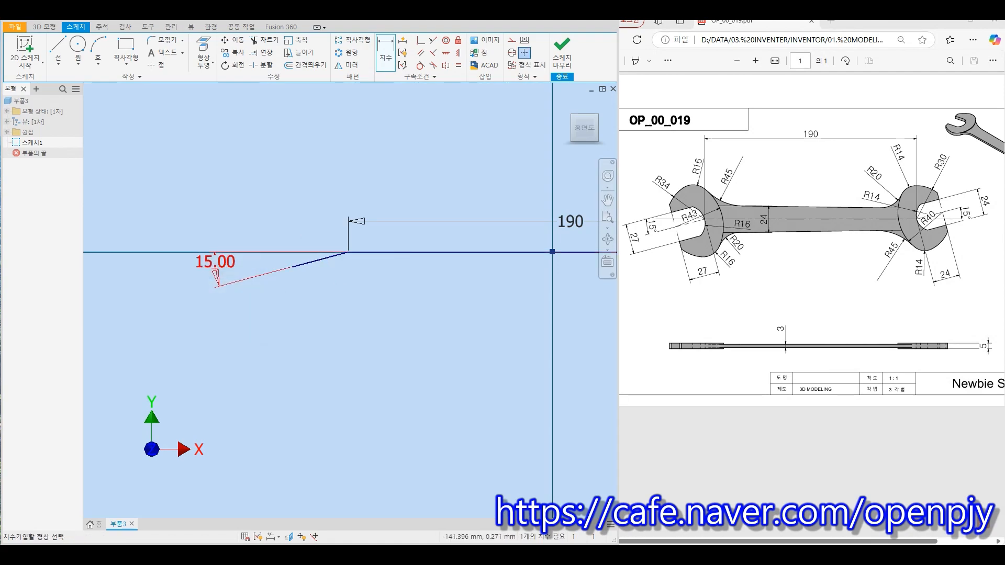
Step: Add an aligned length dimension of 27 mm to the sloped line
left_click(320, 258)
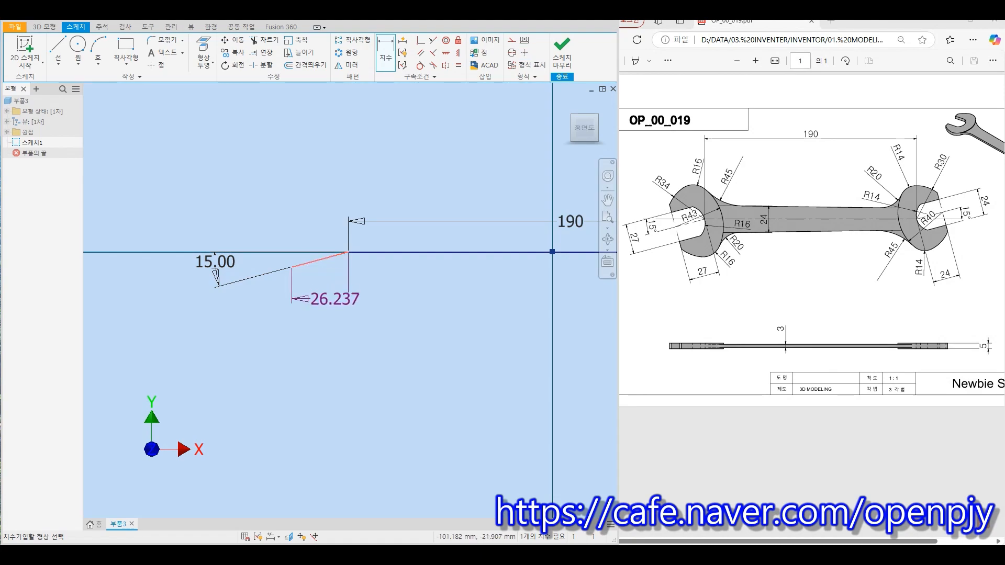
right_click(329, 293)
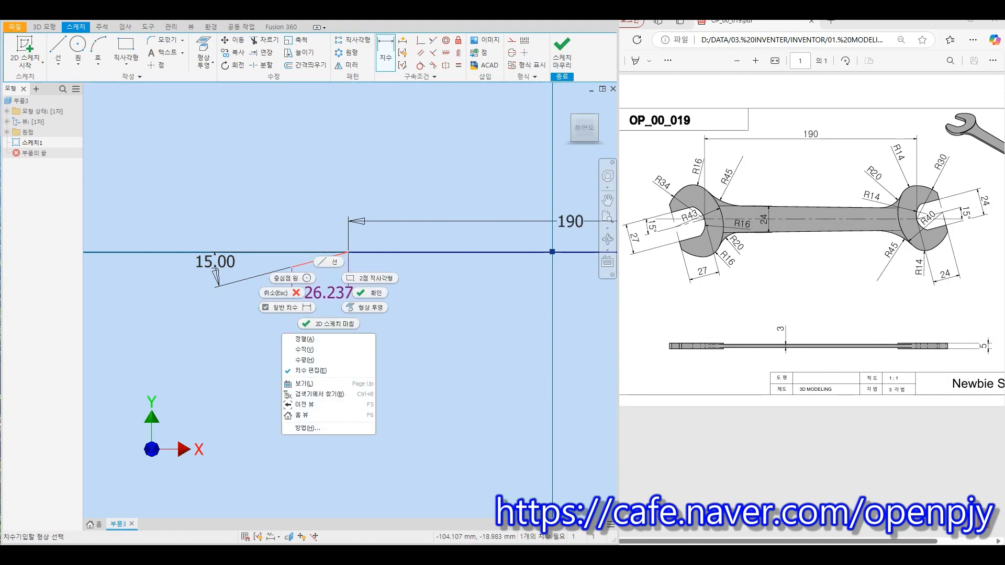
left_click(304, 339)
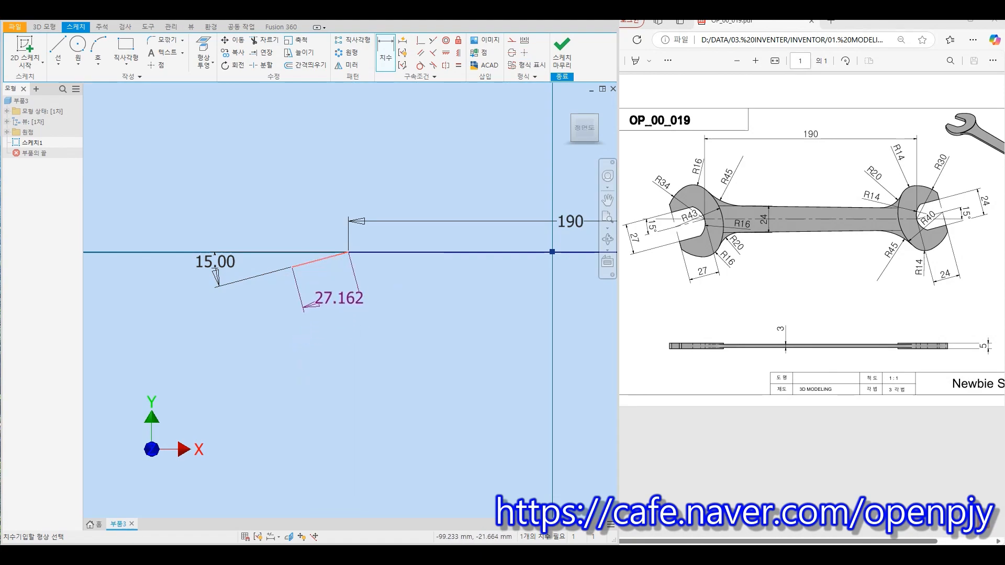
left_click(308, 299)
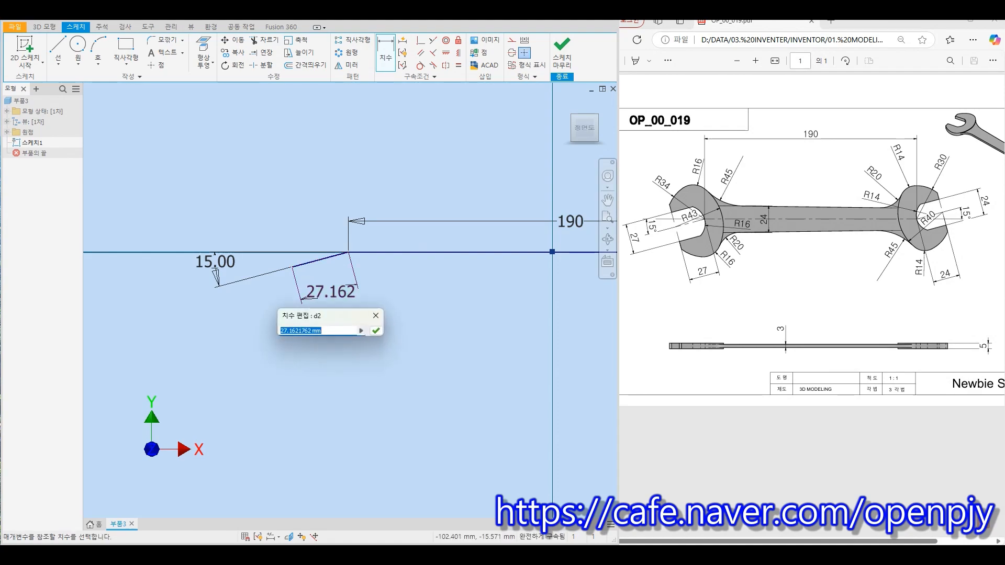
type("27")
key("Return")
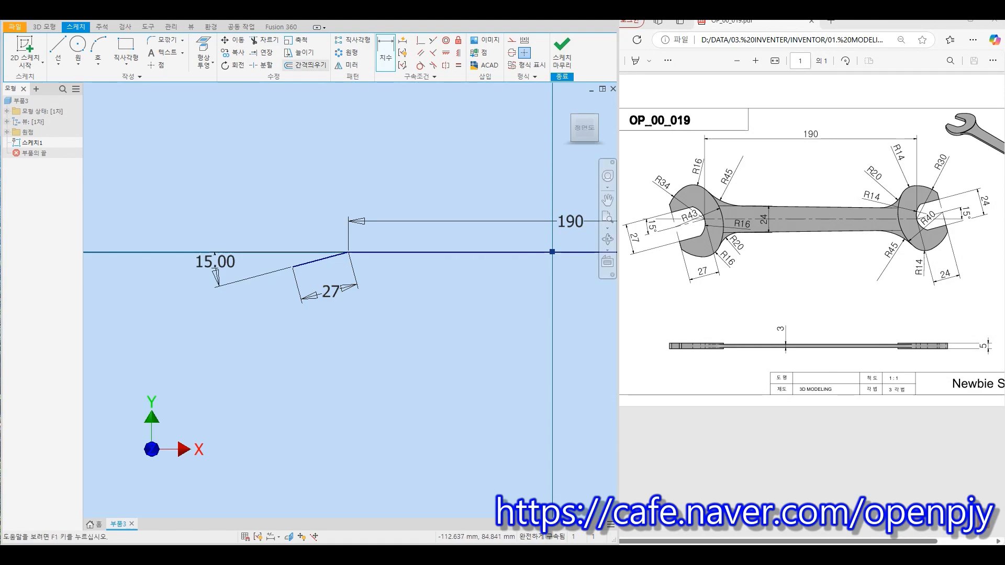
Step: Offset the sloped line upward by about 10 mm
left_click(306, 65)
right_click(312, 120)
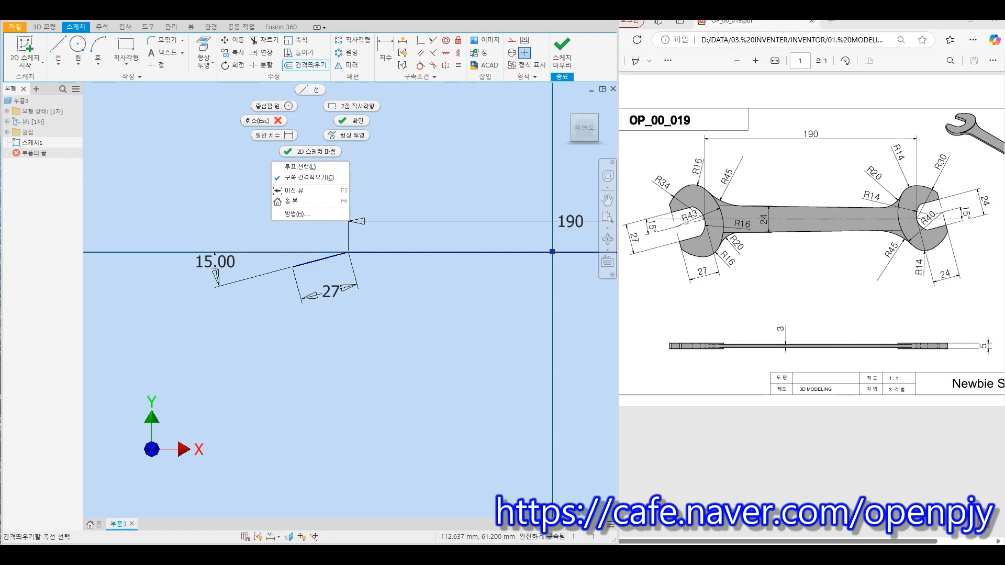
left_click(306, 262)
left_click(306, 263)
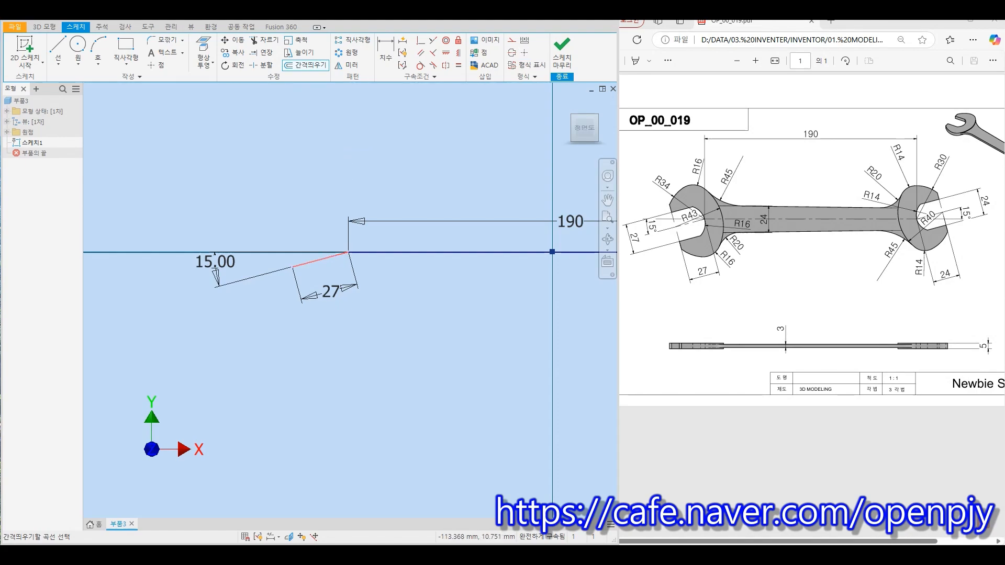
right_click(309, 229)
left_click(348, 228)
left_click(311, 238)
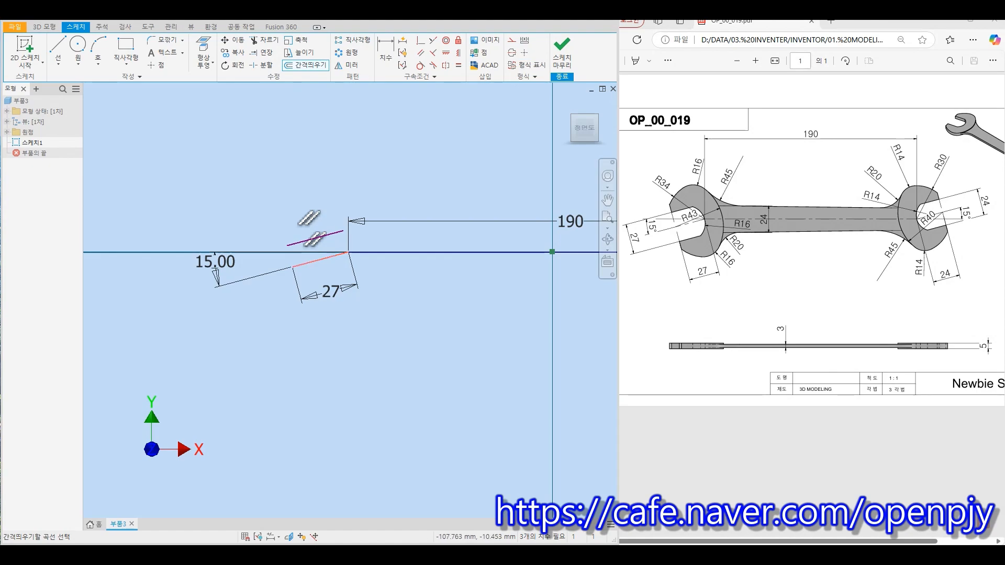
Step: Offset the original sloped line downward by about 10 mm
right_click(320, 273)
left_click(354, 273)
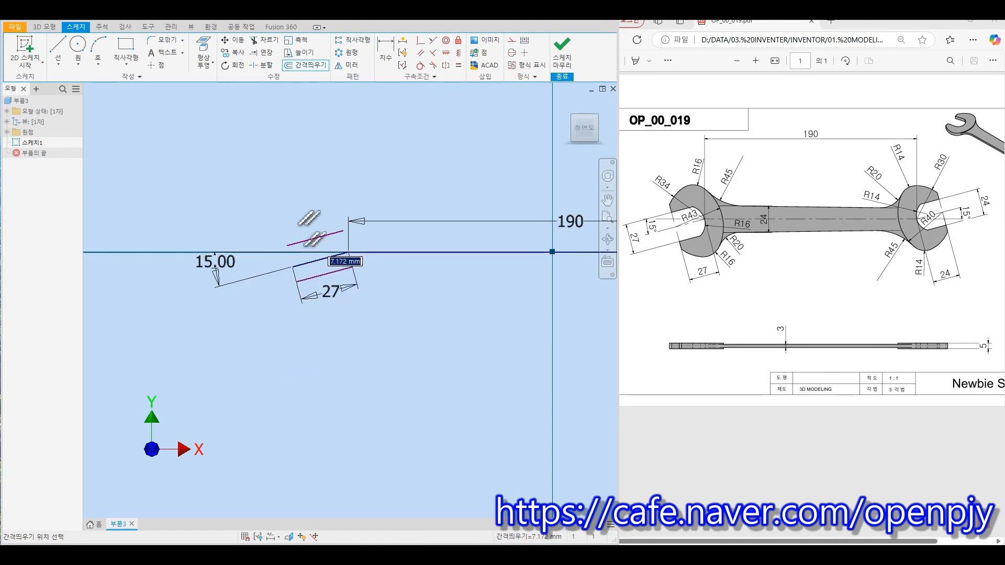
left_click(324, 281)
key("Escape")
Step: Dimension the distance between the middle sloped line and the upper offset line as 27/2 mm
scroll(318, 261, "up", 3)
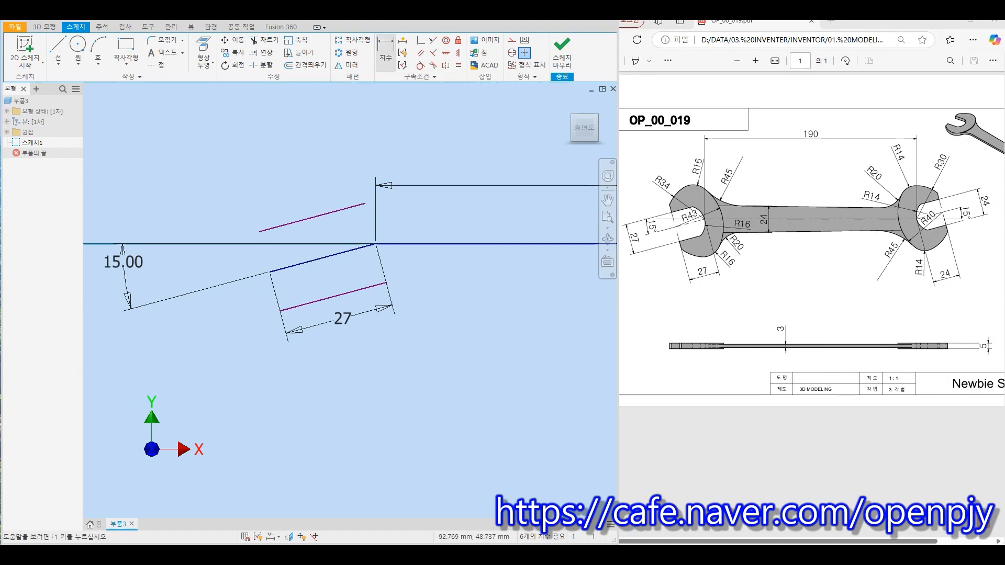
left_click(386, 52)
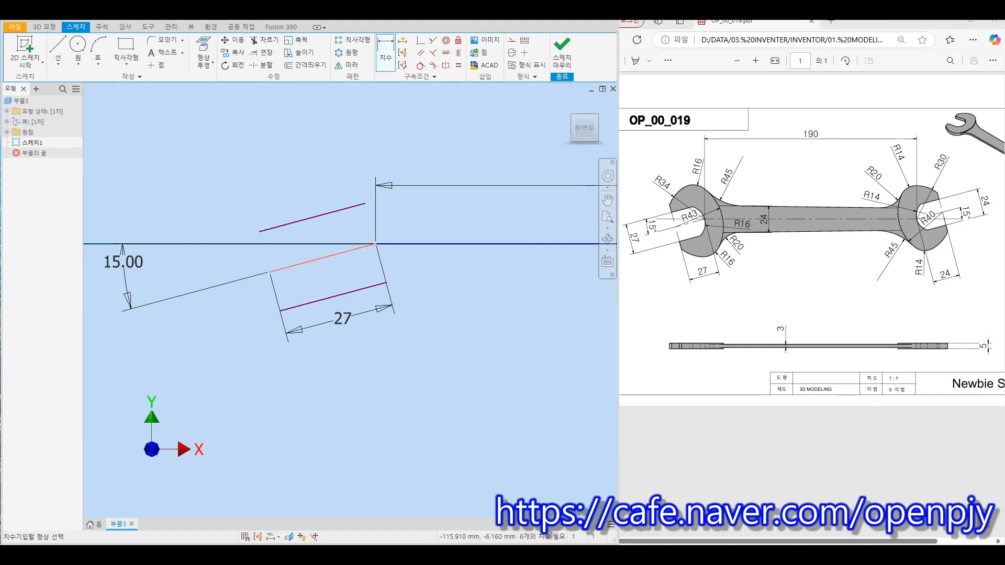
left_click(280, 269)
left_click(269, 228)
left_click(235, 250)
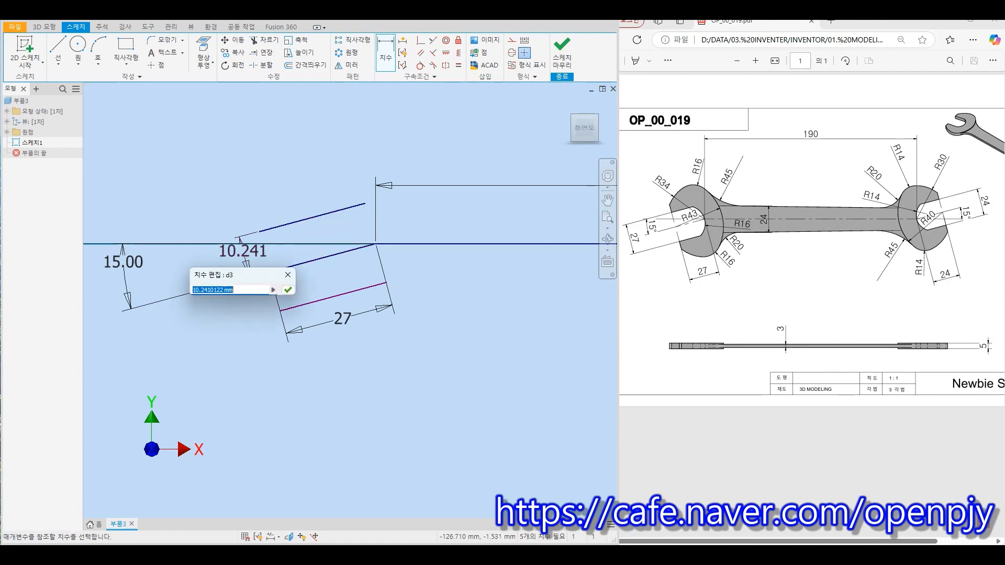
type("27/2")
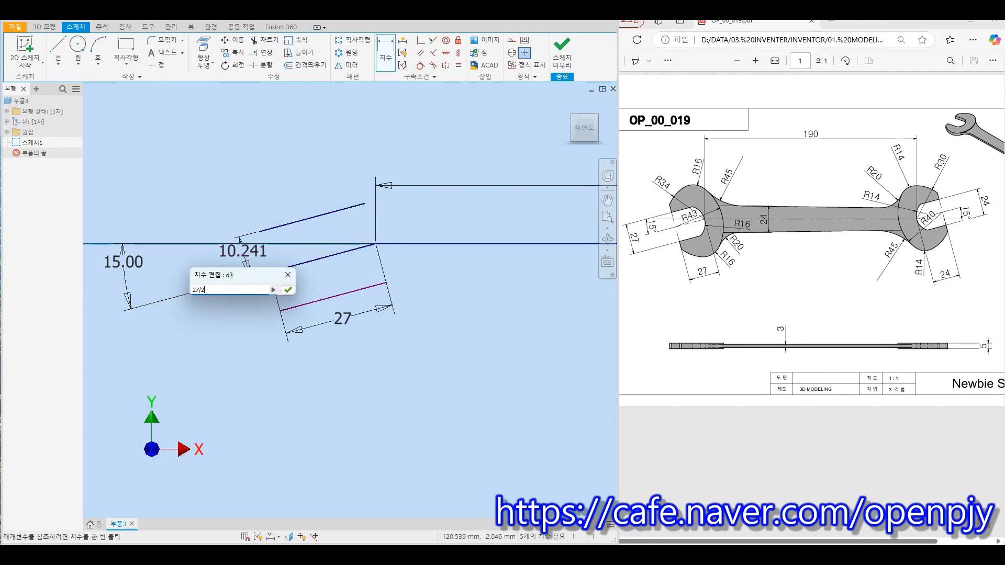
key("Return")
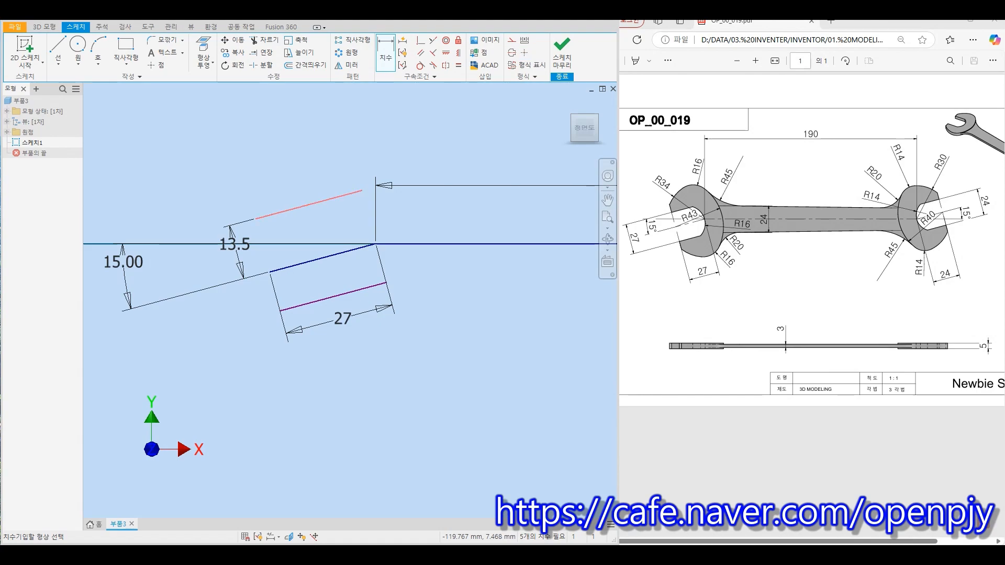
Step: Set the distance between the upper and lower offset lines to 27 mm
left_click(272, 214)
left_click(314, 301)
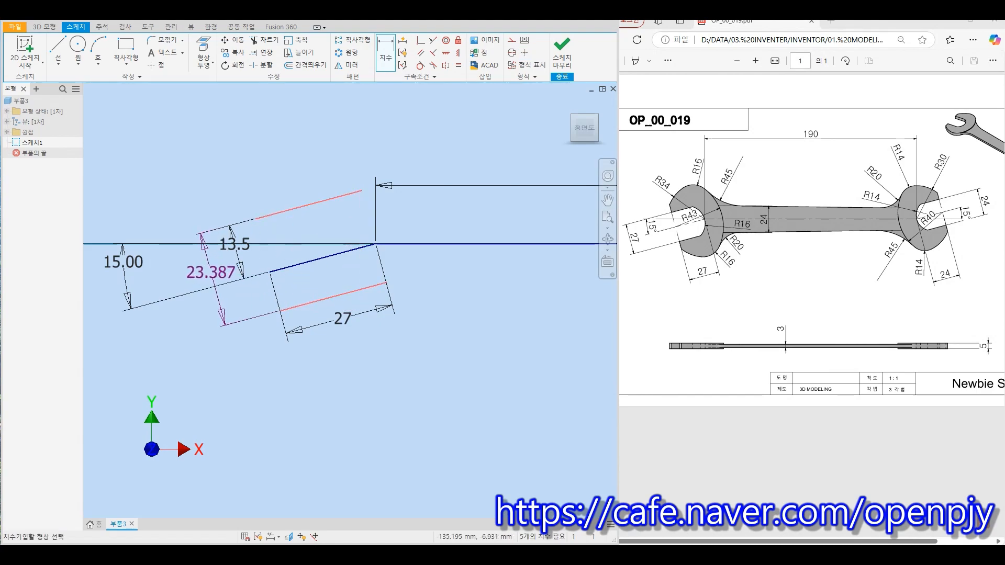
left_click(209, 272)
type("27")
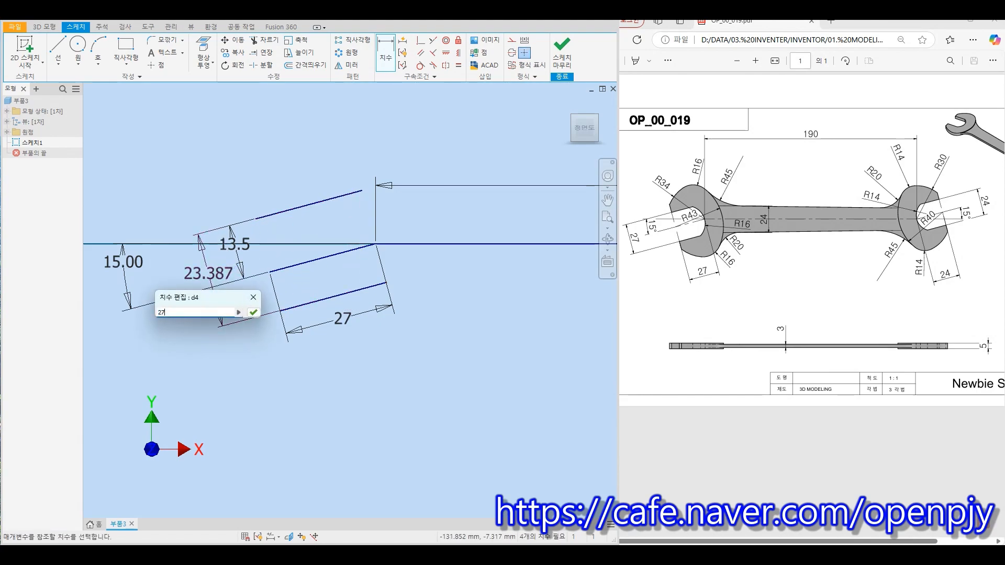
key("Return")
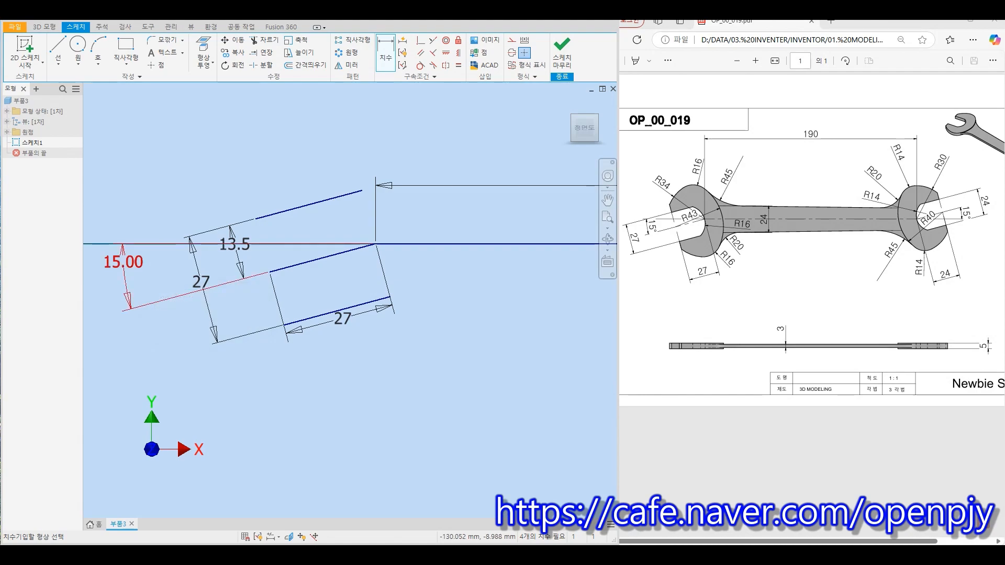
Step: Draw a three-point arc of about 14 mm radius from the upper to the lower offset line, through the middle line's right end
key("a")
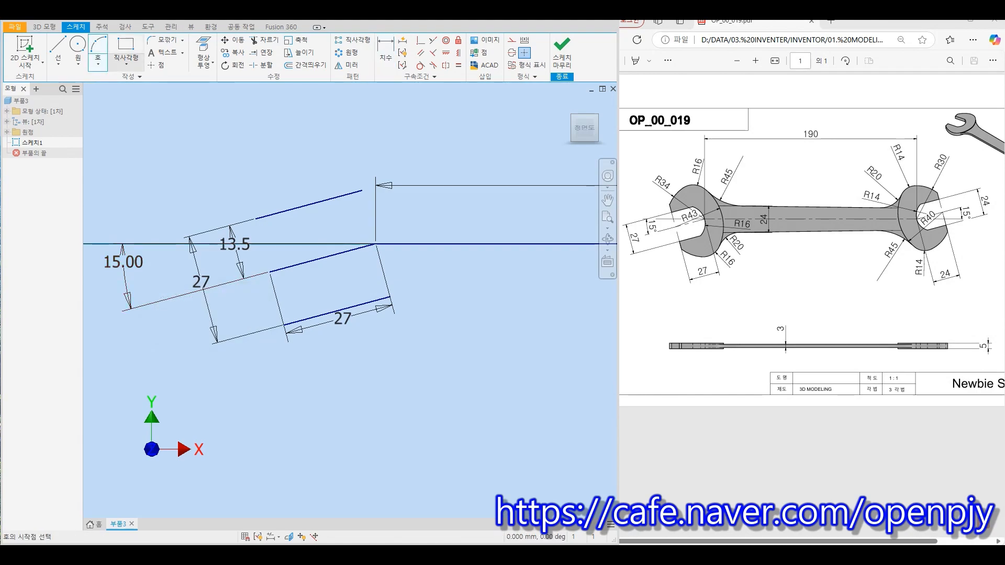
left_click(323, 200)
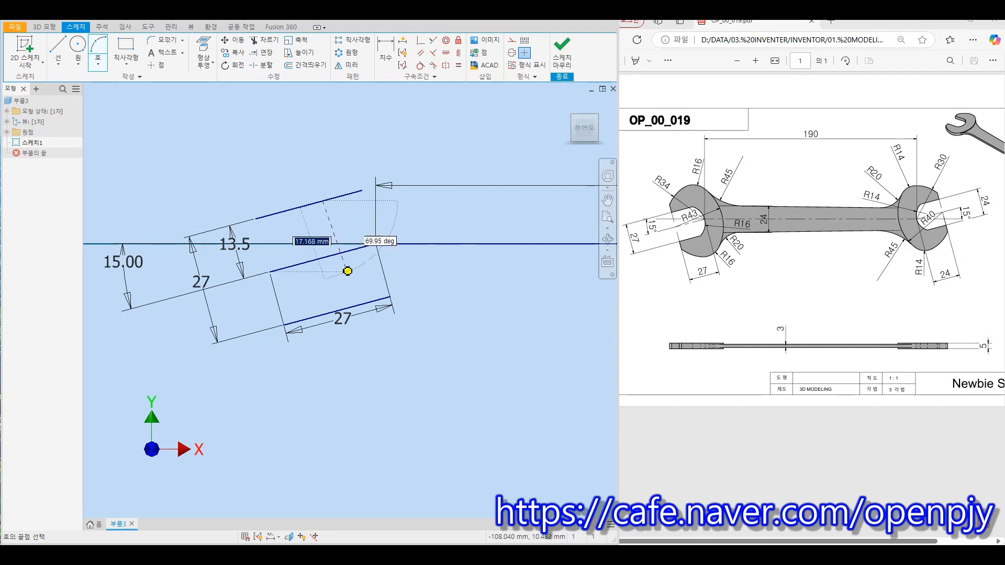
left_click(350, 306)
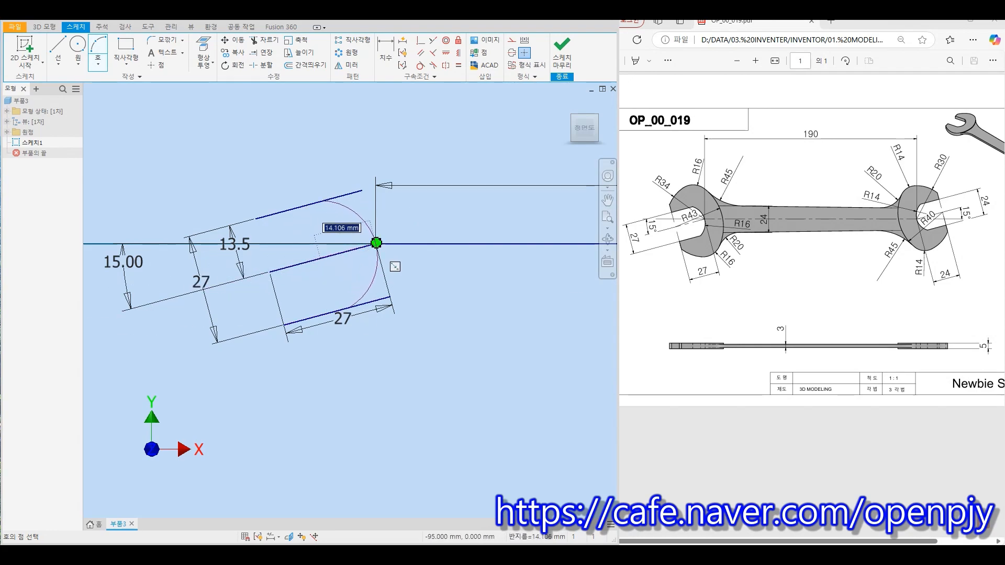
left_click(375, 243)
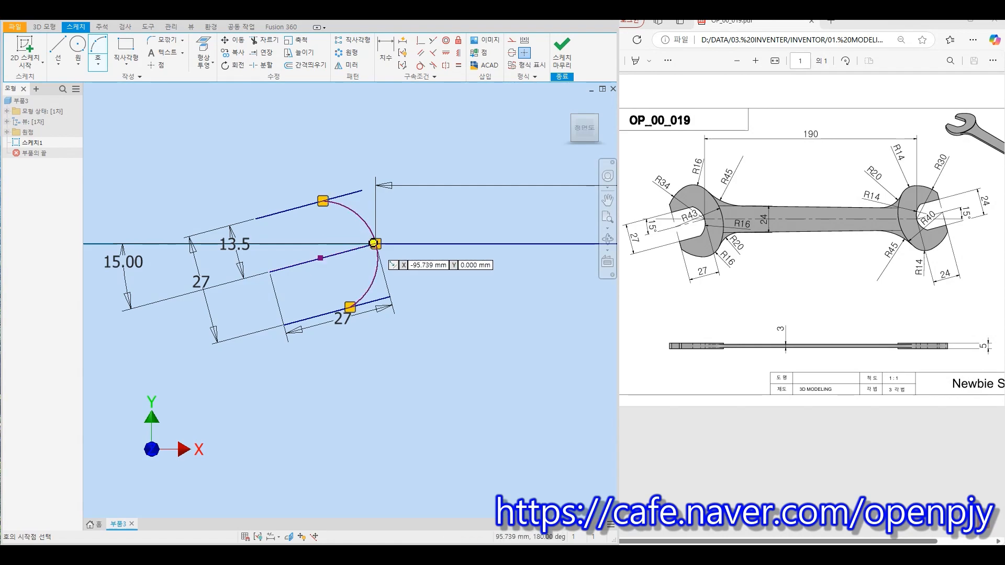
key("Escape")
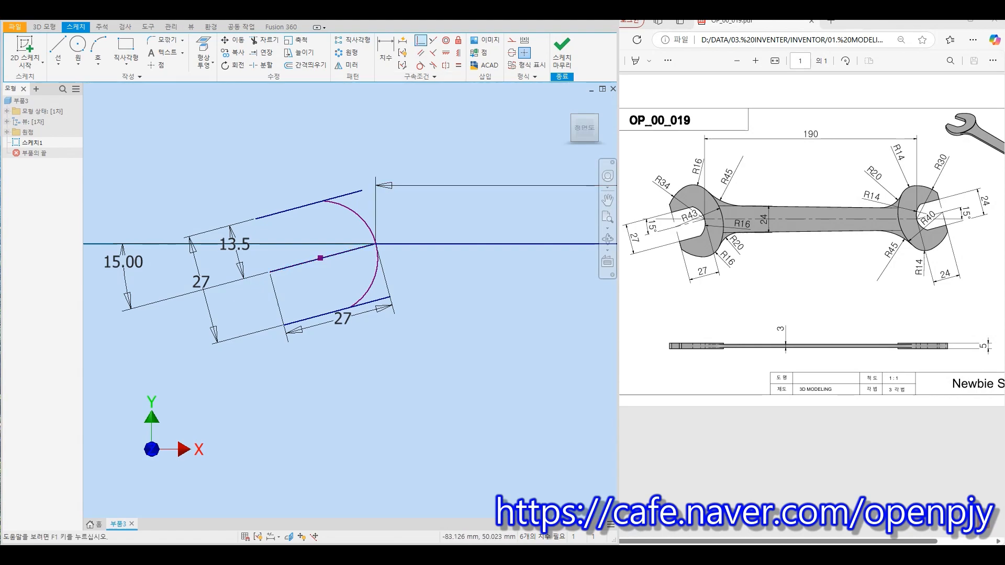
Step: Constrain the arc's centre point to be coincident with the middle sloped line
left_click(420, 40)
left_click(349, 252)
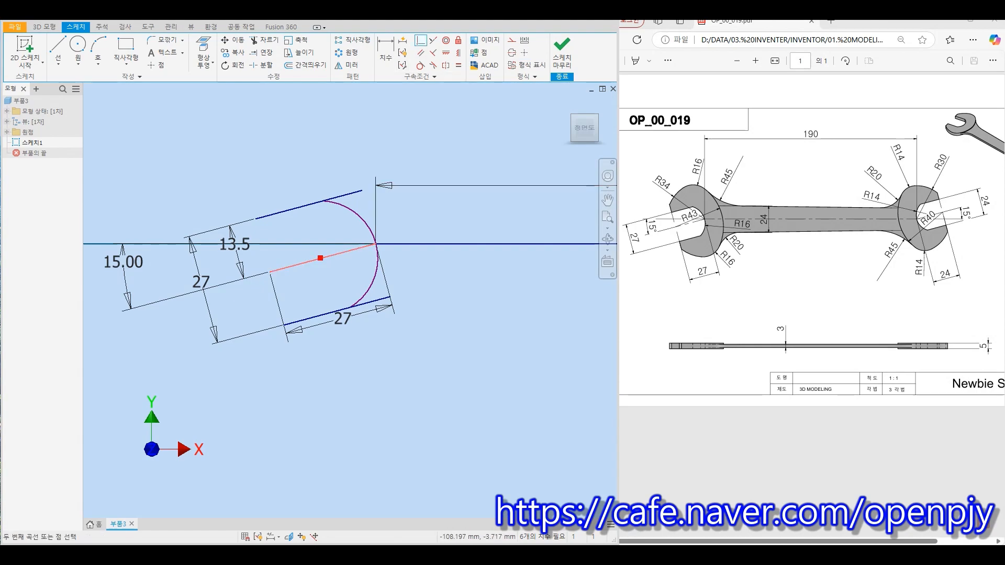
left_click(320, 258)
key("Escape")
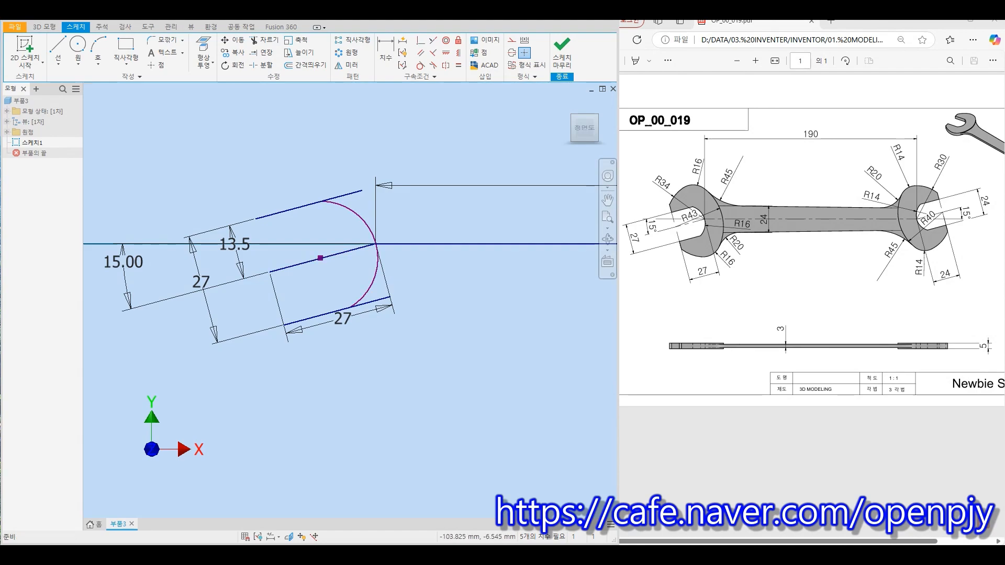
Step: Dimension the arc's radius as 16 mm and trim the ends of both offset lines extending beyond the arc
key("d")
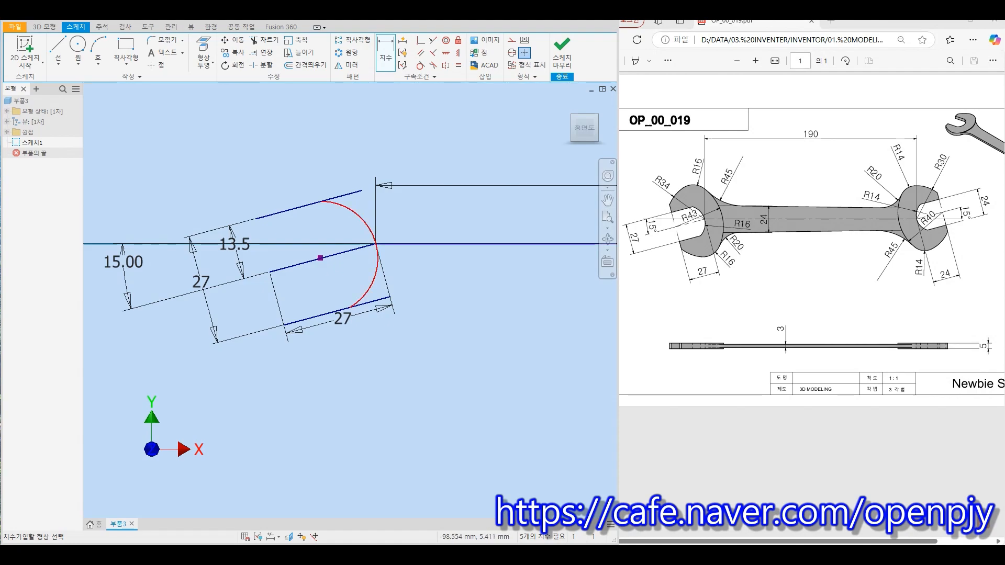
left_click(361, 222)
left_click(454, 211)
type("16")
key("Return")
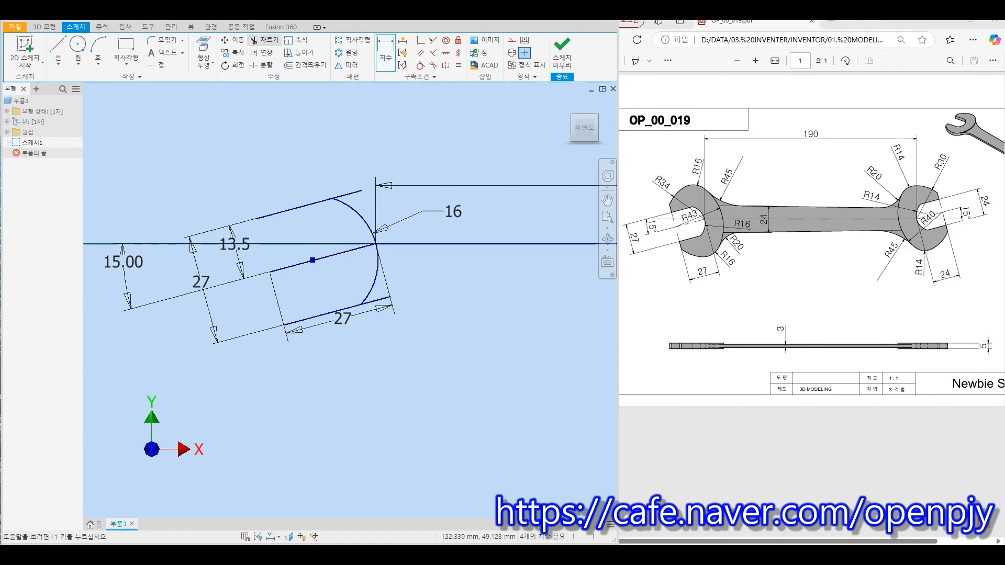
left_click(265, 40)
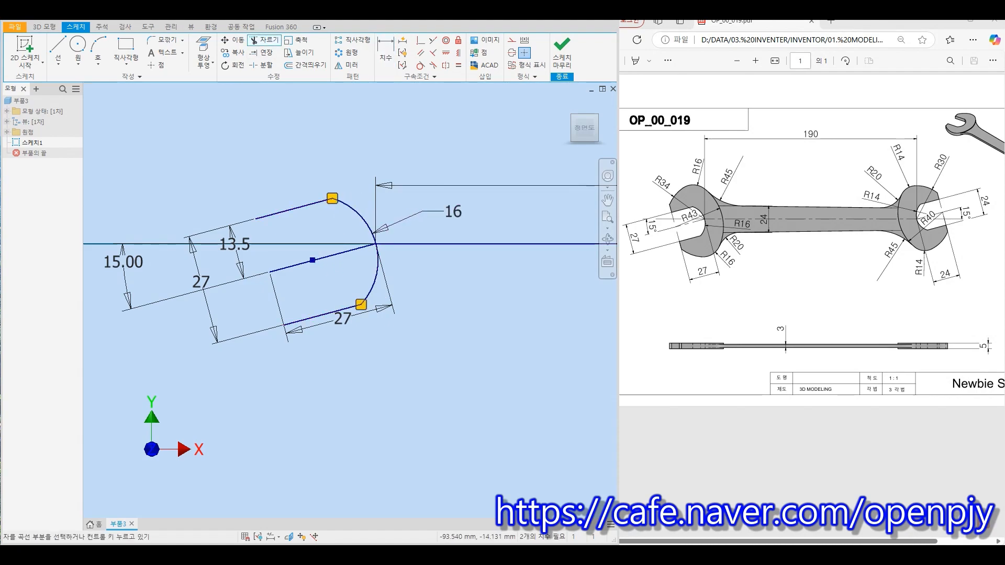
key("Escape")
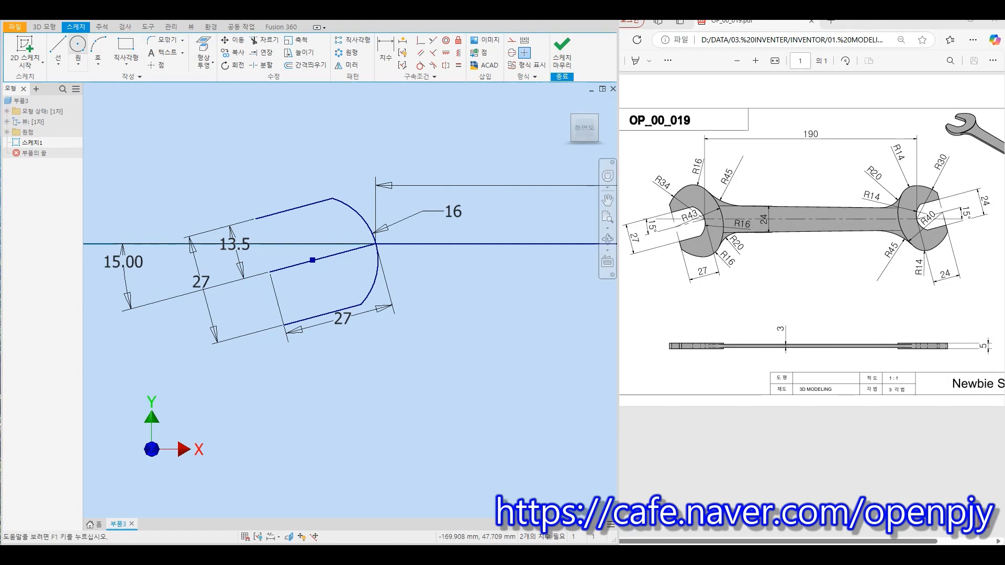
Step: Draw a circle of about 50 mm radius centred on the middle sloped line's left end
left_click(78, 47)
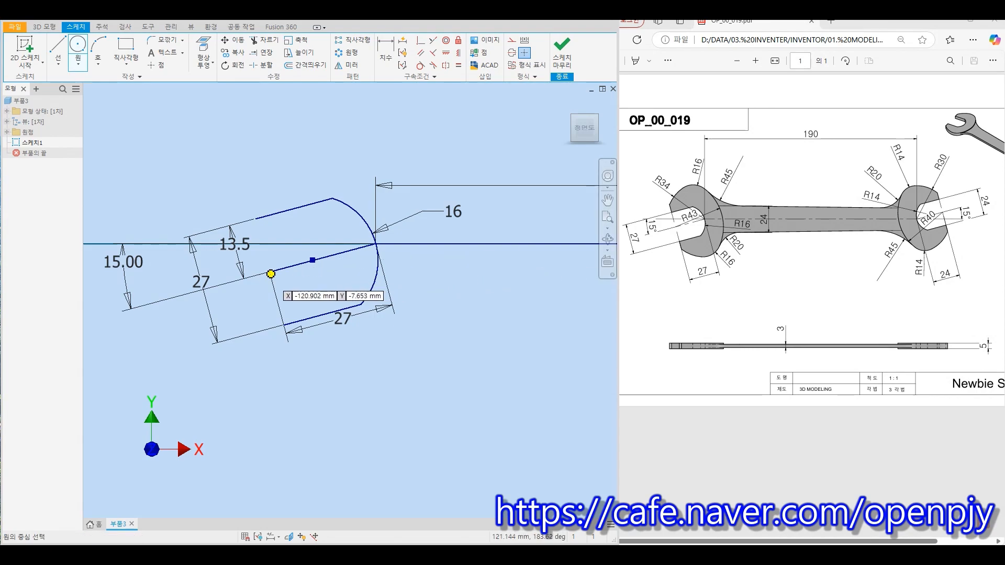
left_click(269, 271)
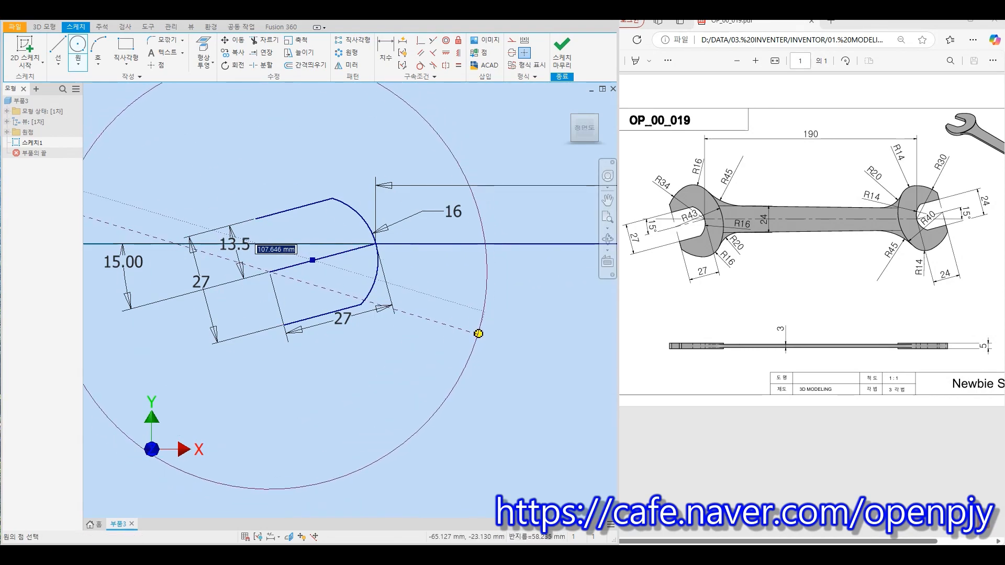
left_click(464, 330)
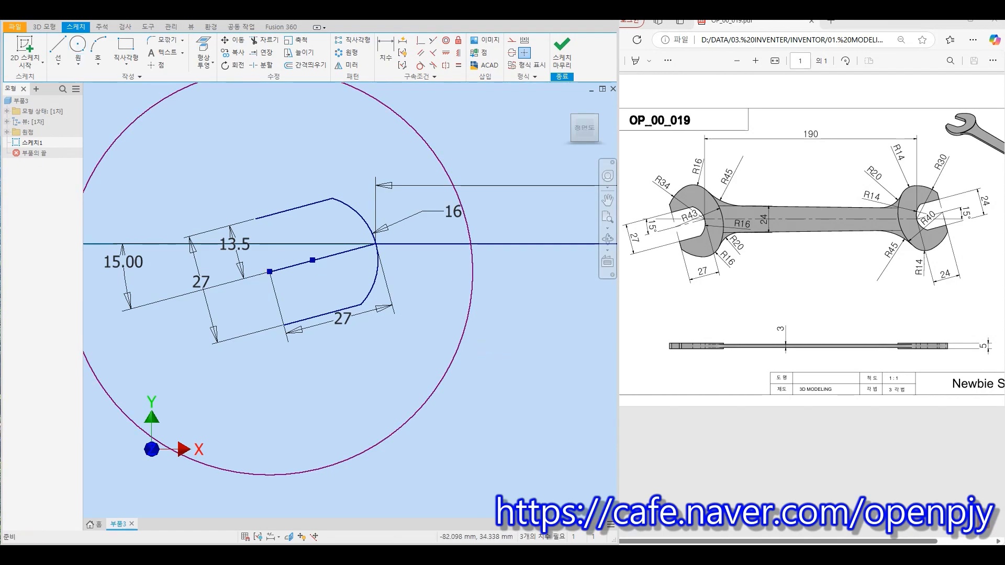
Step: Add a radius-type dimension to the circle centred on the middle line's left end and set it to 43 mm
key("d")
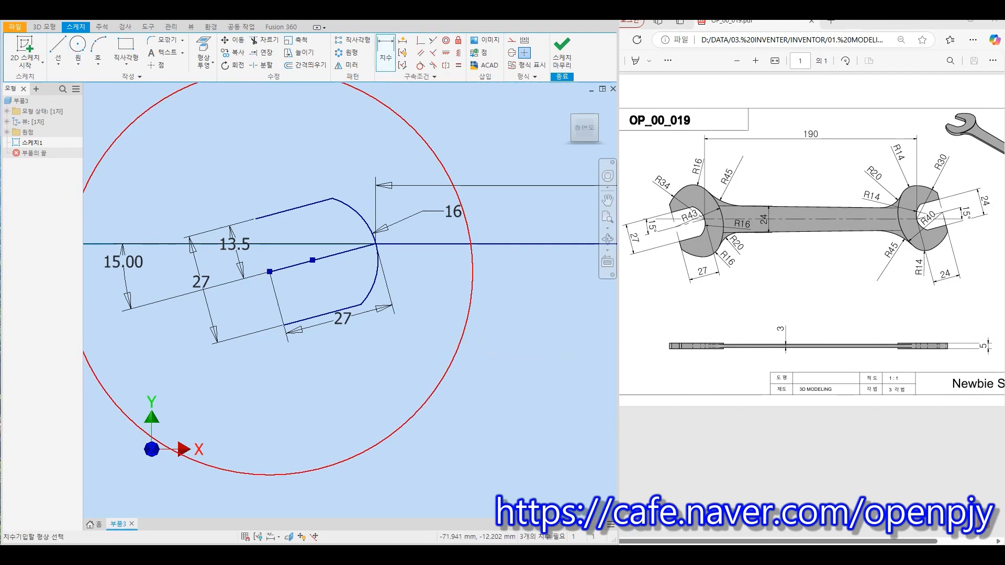
left_click(471, 295)
right_click(484, 319)
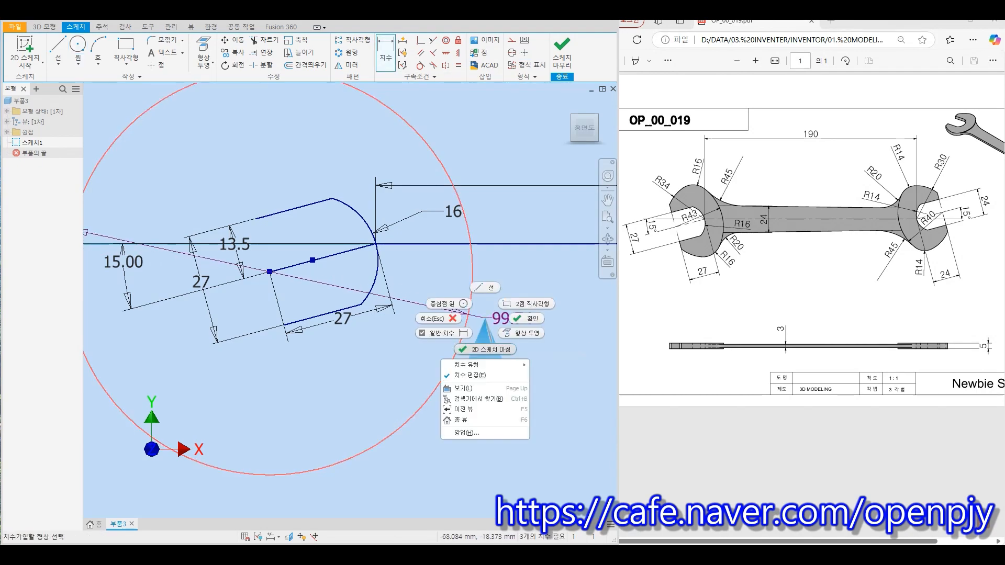
mouse_move(470, 364)
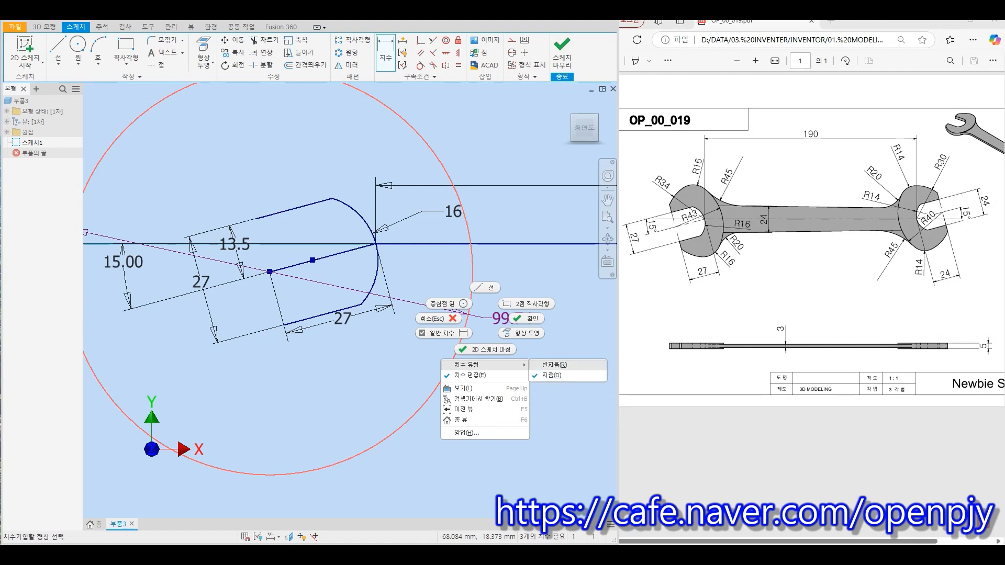
left_click(553, 364)
left_click(518, 340)
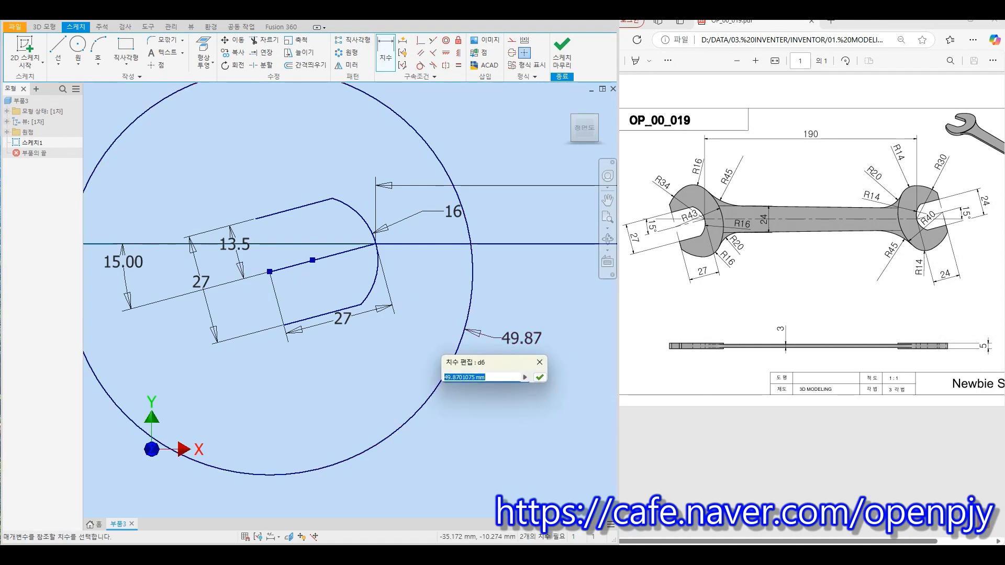
type("43")
key("Return")
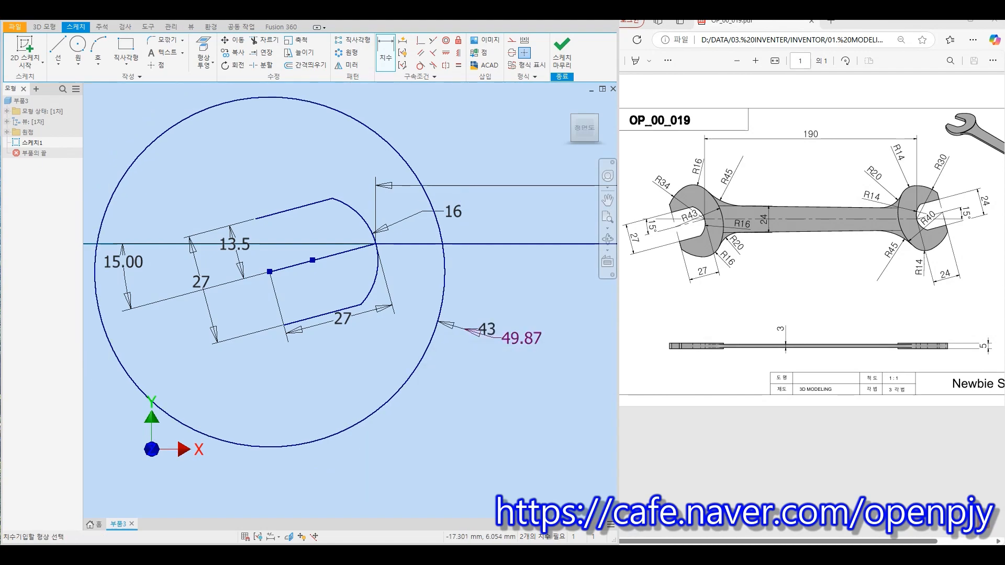
Step: Draw a circle of about 39 mm radius centred on the middle sloped line's right end
left_click(78, 44)
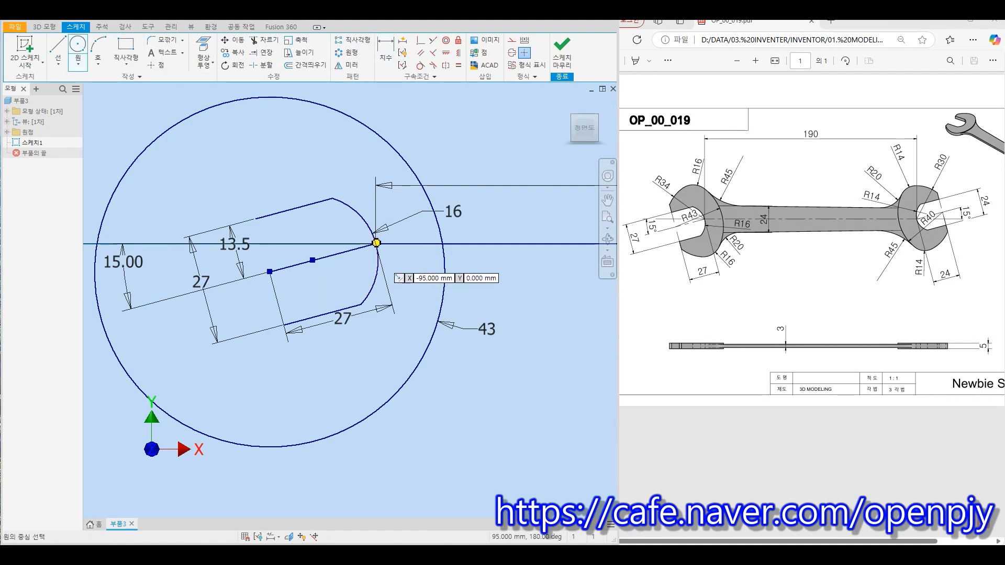
left_click(375, 242)
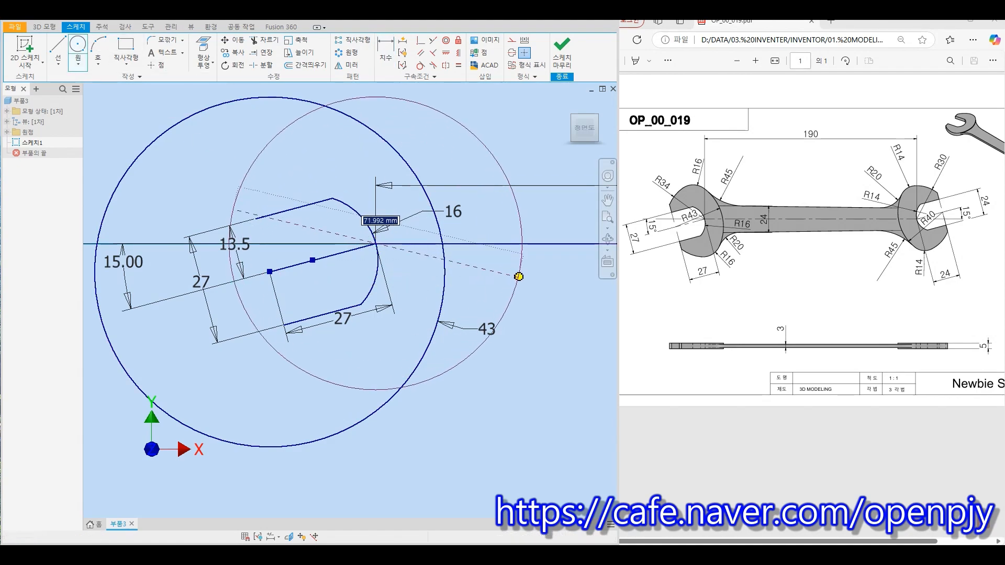
left_click(532, 272)
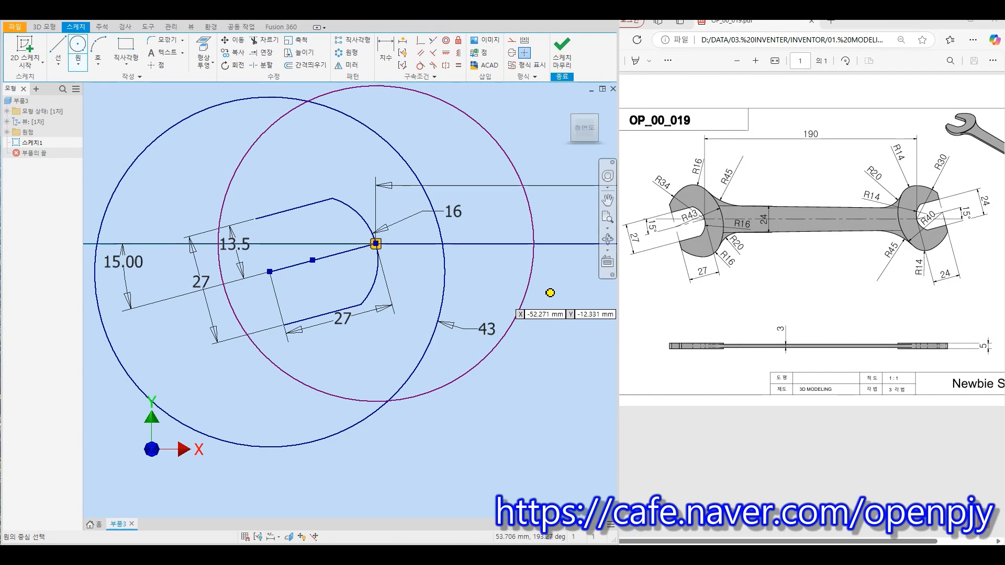
key("Escape")
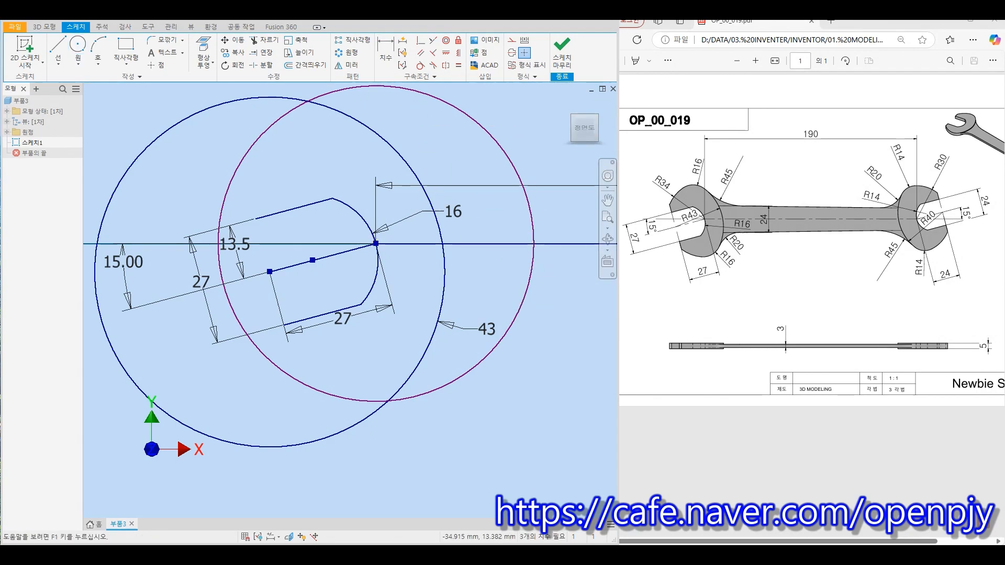
Step: Add a radius-type dimension to the circle centred on the middle line's right end and set it to 34 mm
key("d")
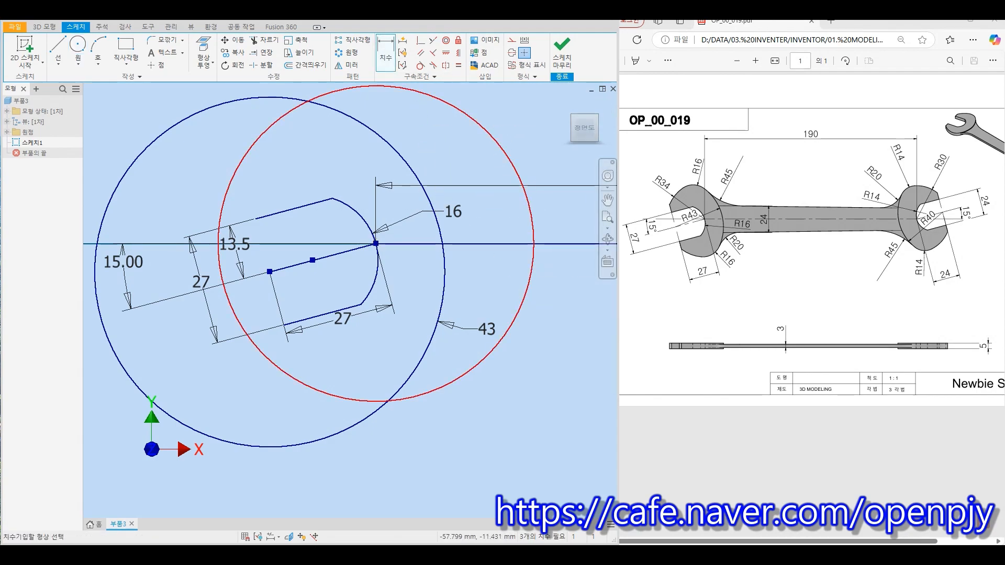
left_click(530, 289)
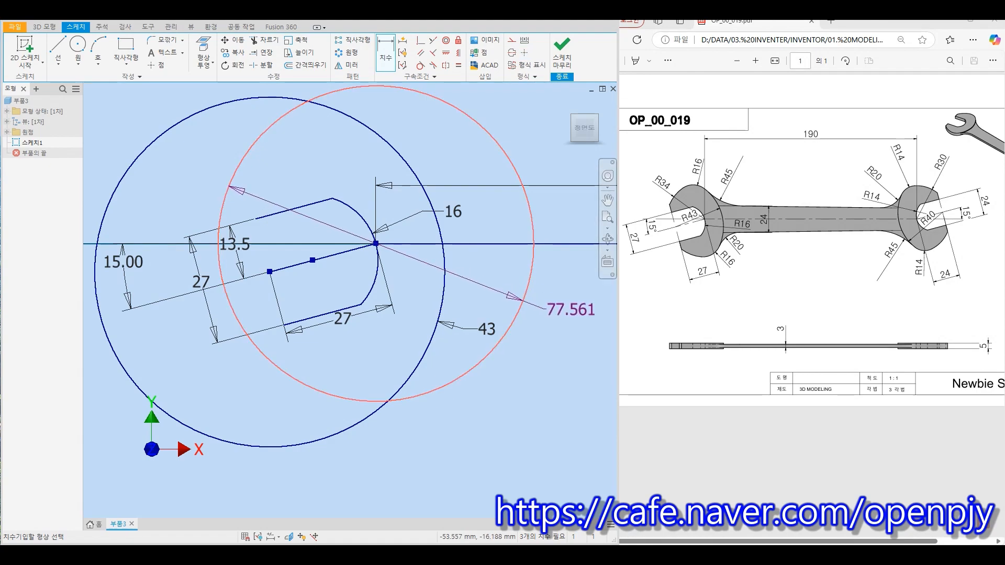
right_click(544, 309)
mouse_move(524, 356)
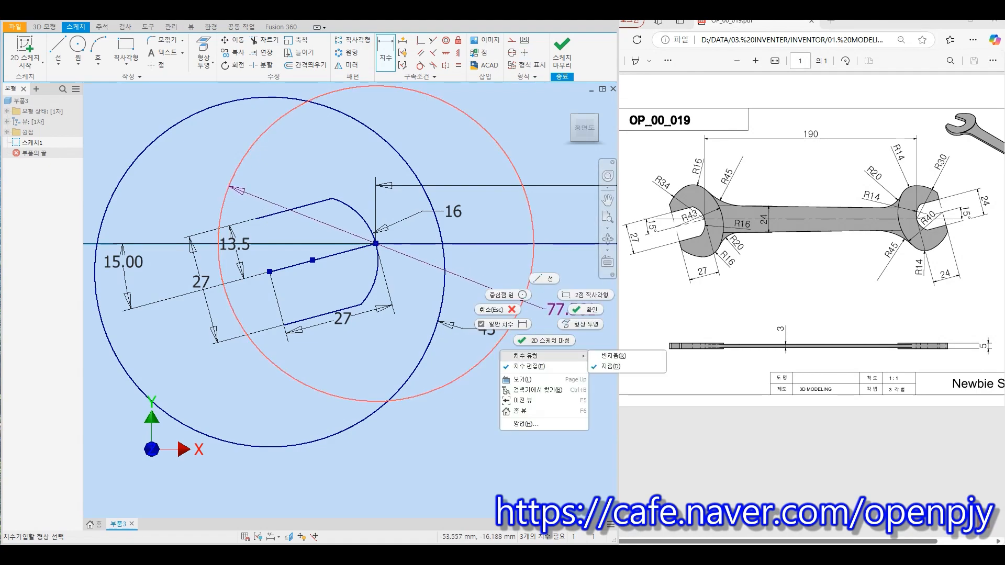
left_click(613, 356)
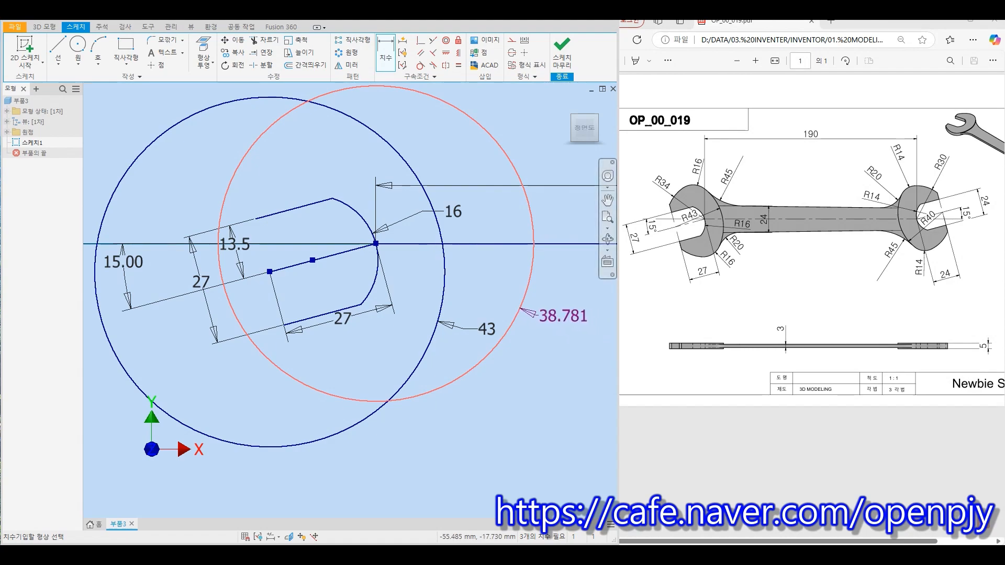
left_click(537, 316)
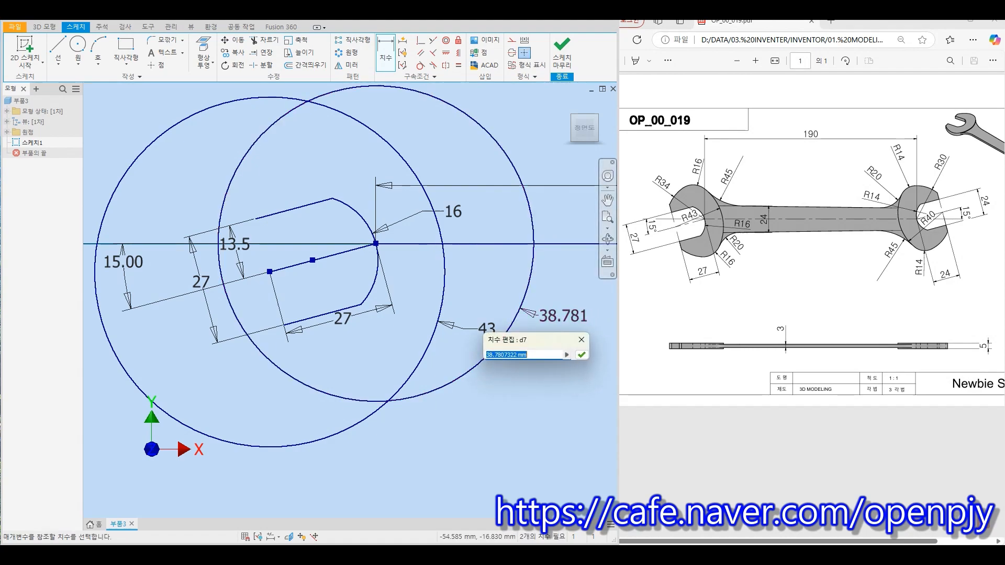
type("34")
key("Return")
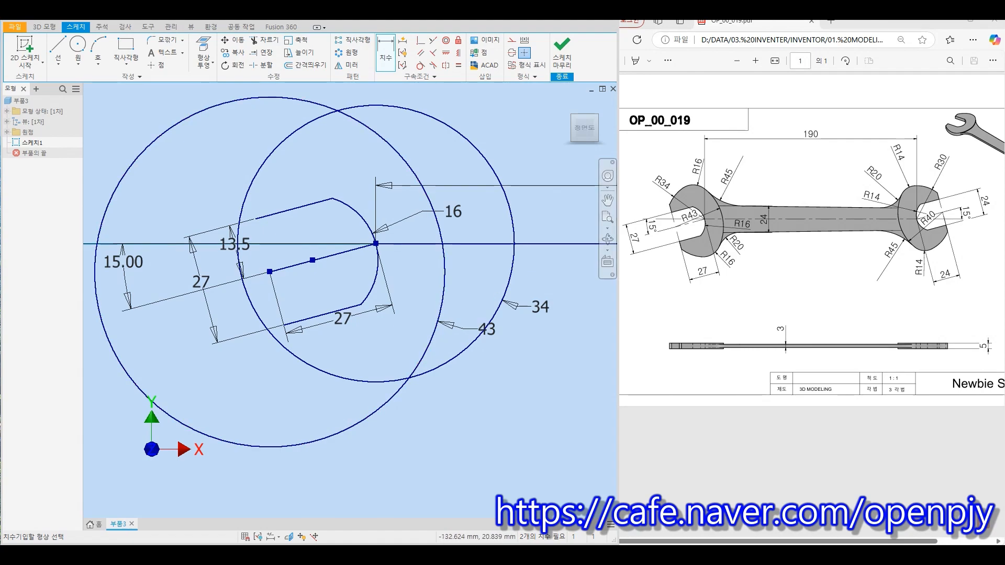
Step: Draw a 27 mm line joining the left ends of the upper and lower offset lines
left_click(58, 48)
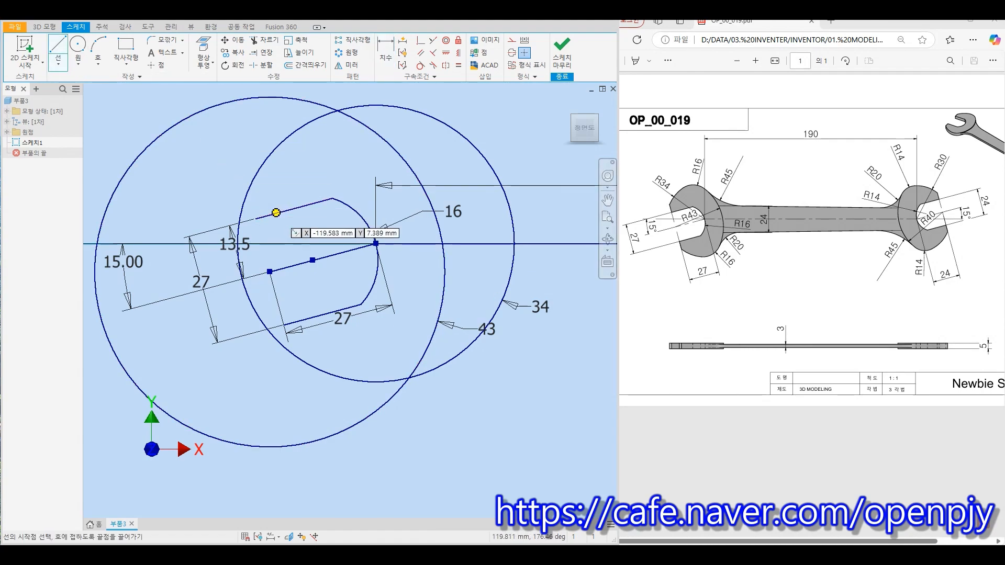
left_click(256, 217)
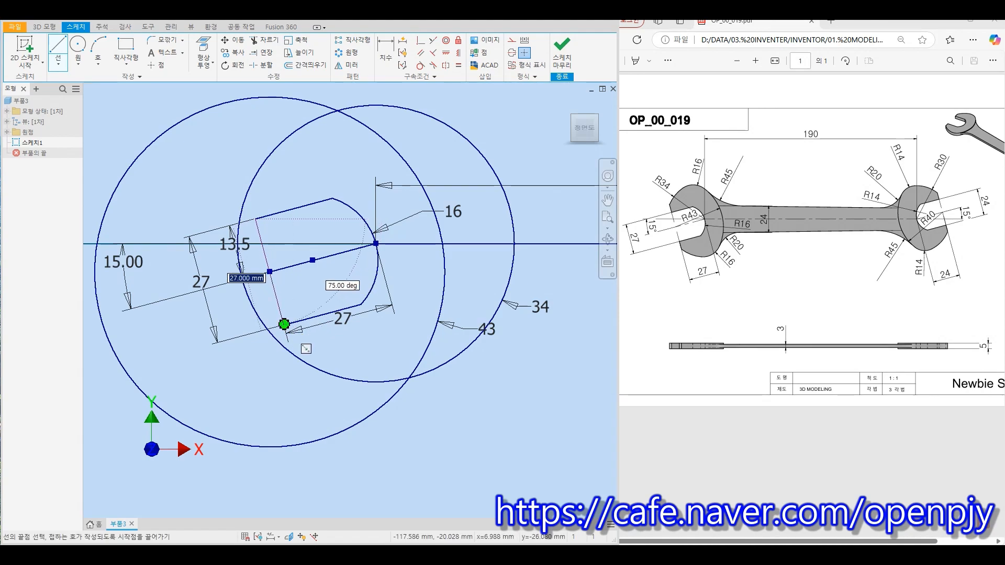
double_click(283, 324)
key("Escape")
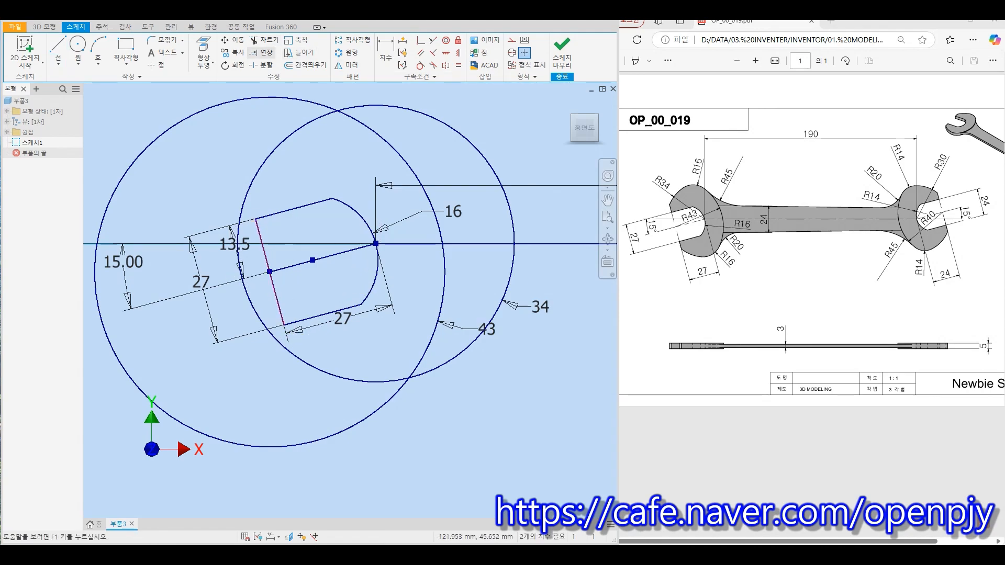
Step: Extend both ends of the line closing the jaw opening to the 34 mm radius circle
left_click(261, 52)
left_click(259, 231)
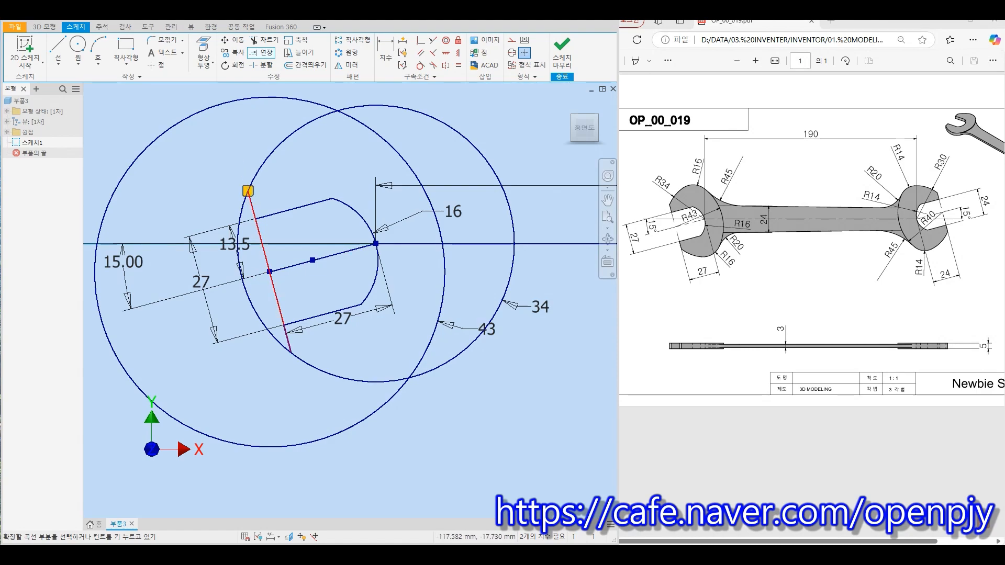
left_click(280, 309)
key("Escape")
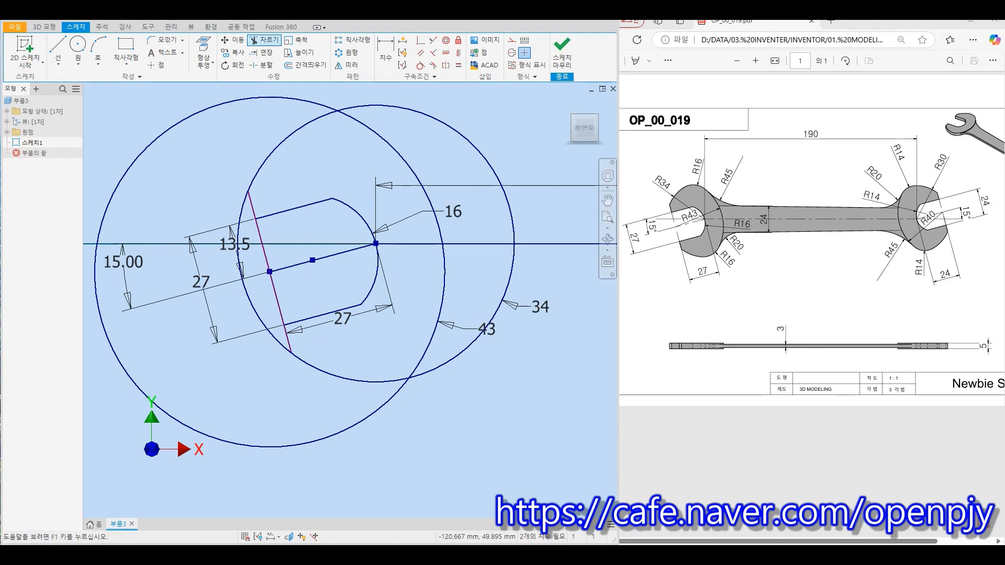
Step: Trim the 43 mm circle's left part, the 34 mm circle's right part and its segment left of the closing line to leave the head outline
left_click(255, 40)
left_click(312, 103)
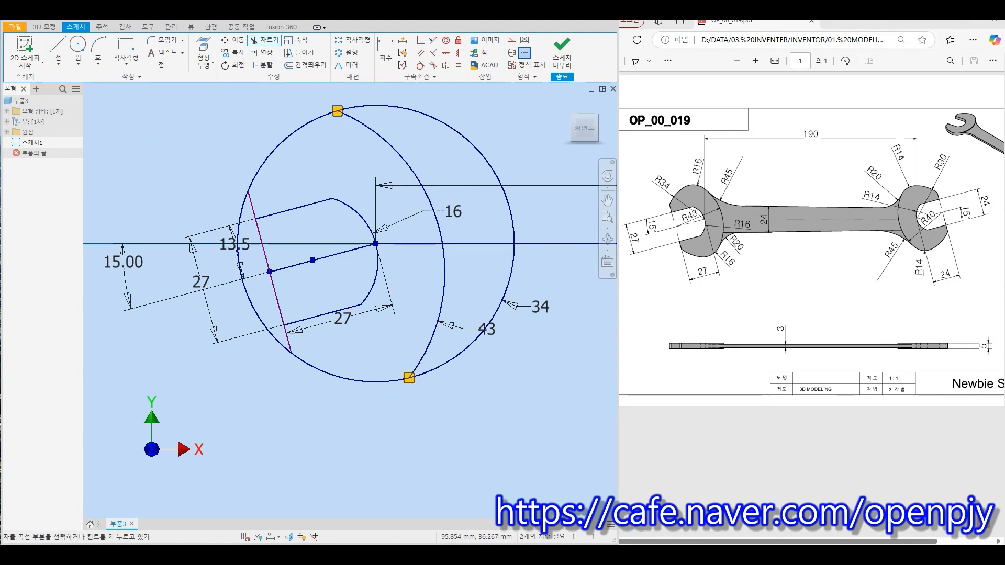
left_click(513, 244)
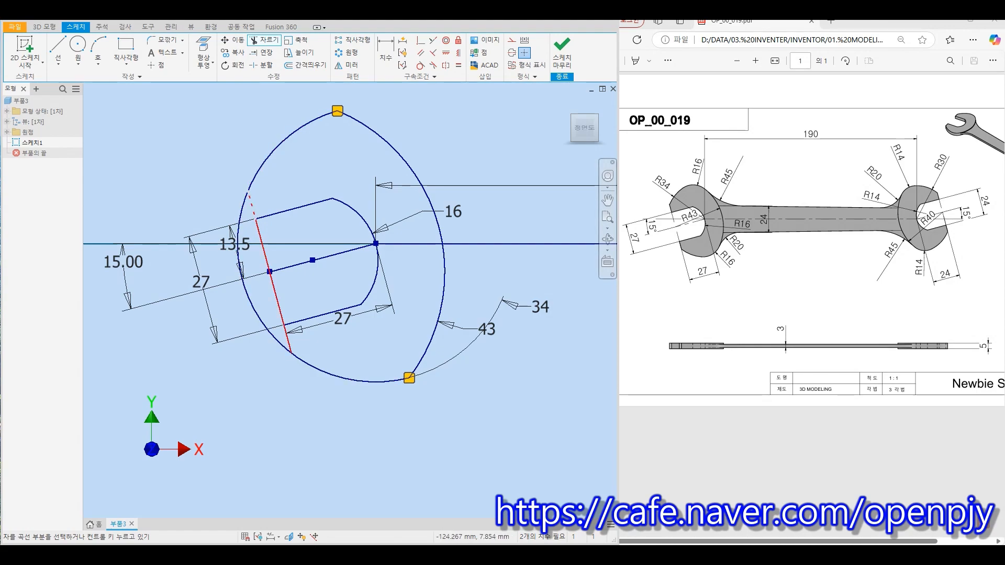
left_click(251, 203)
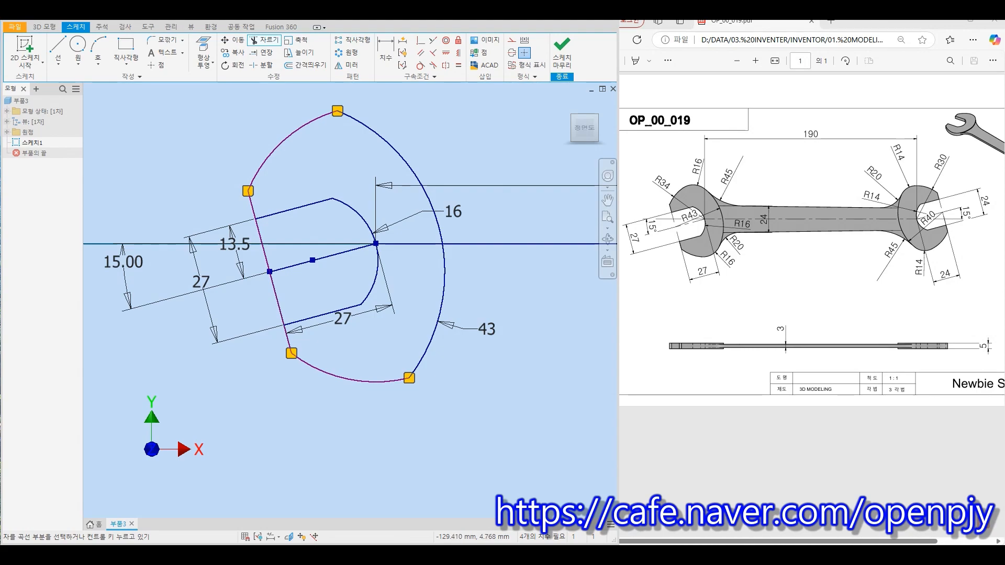
key("Escape")
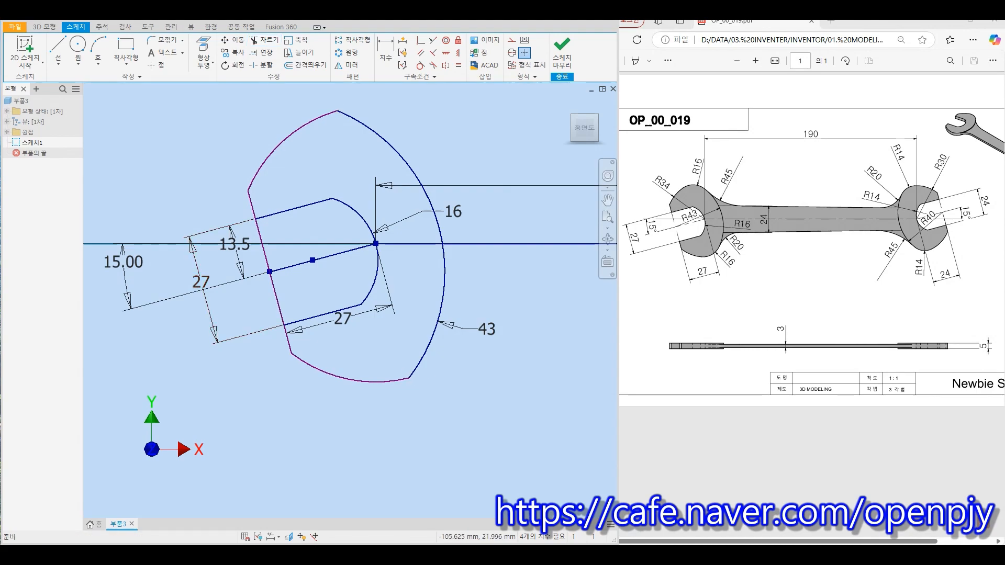
Step: Add a 34 mm radius dimension to the head outline's upper-left arc
key("d")
left_click(276, 147)
left_click(256, 133)
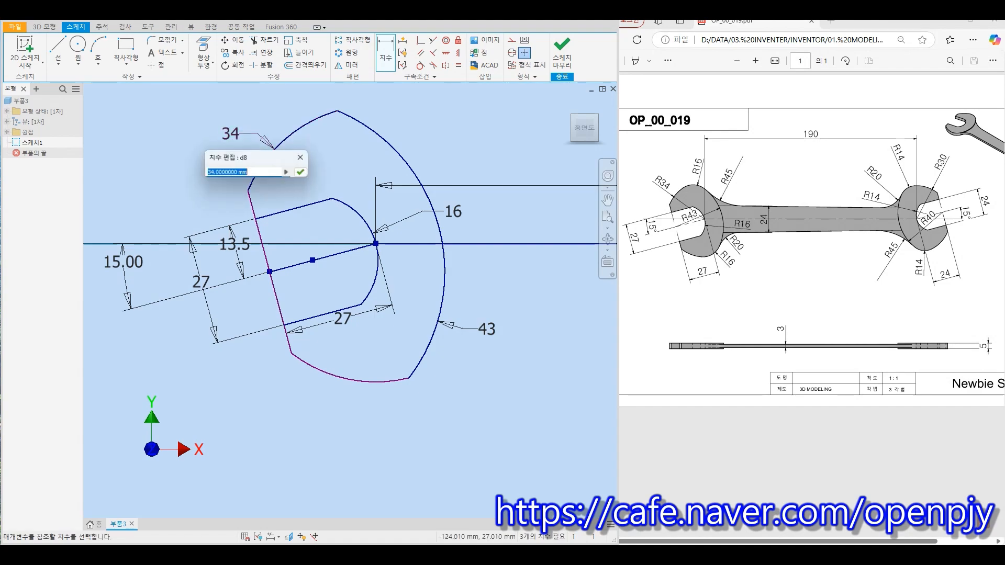
left_click(302, 173)
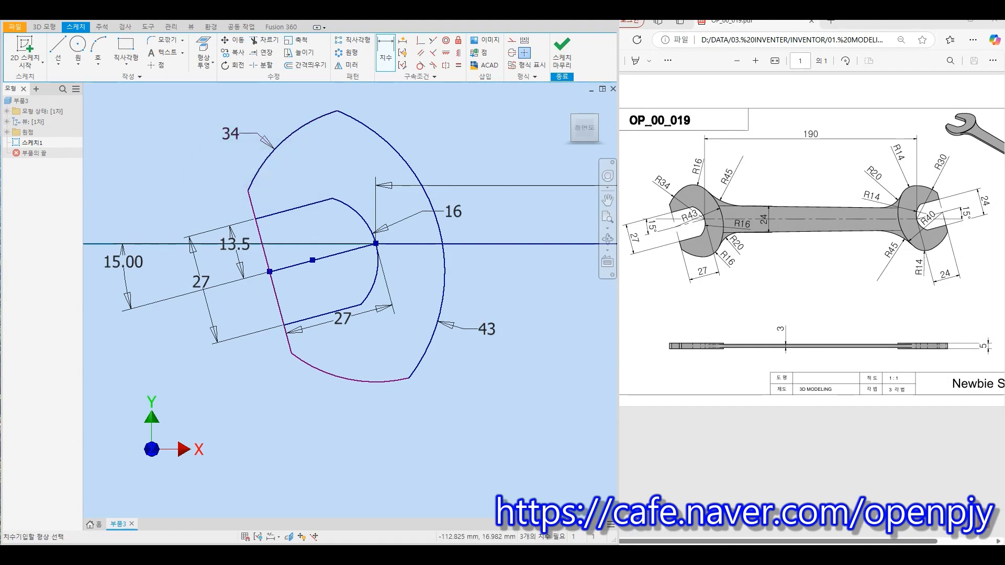
Step: Apply an equal constraint between the head outline's upper-left arc and its lower arc
key("=")
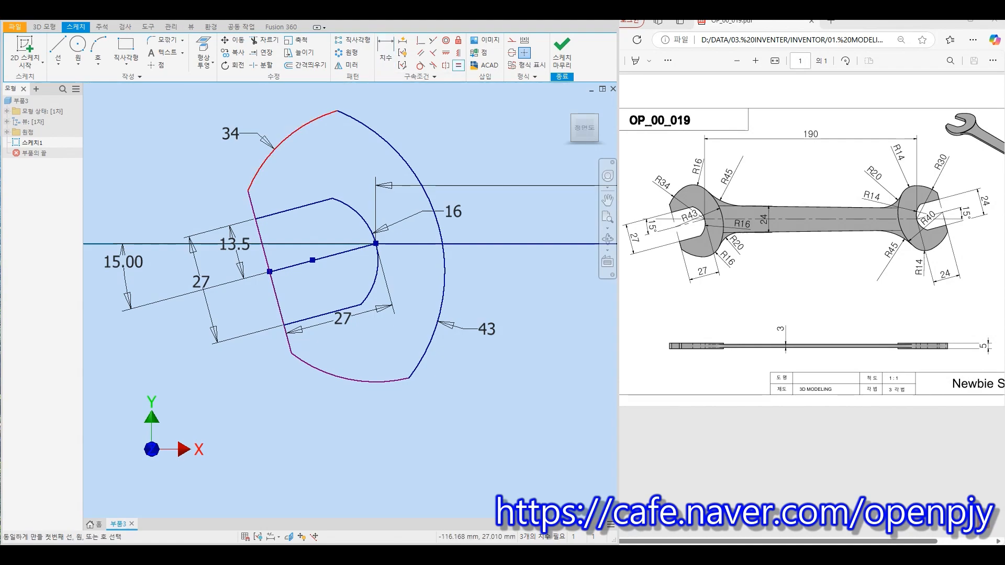
left_click(289, 134)
left_click(349, 380)
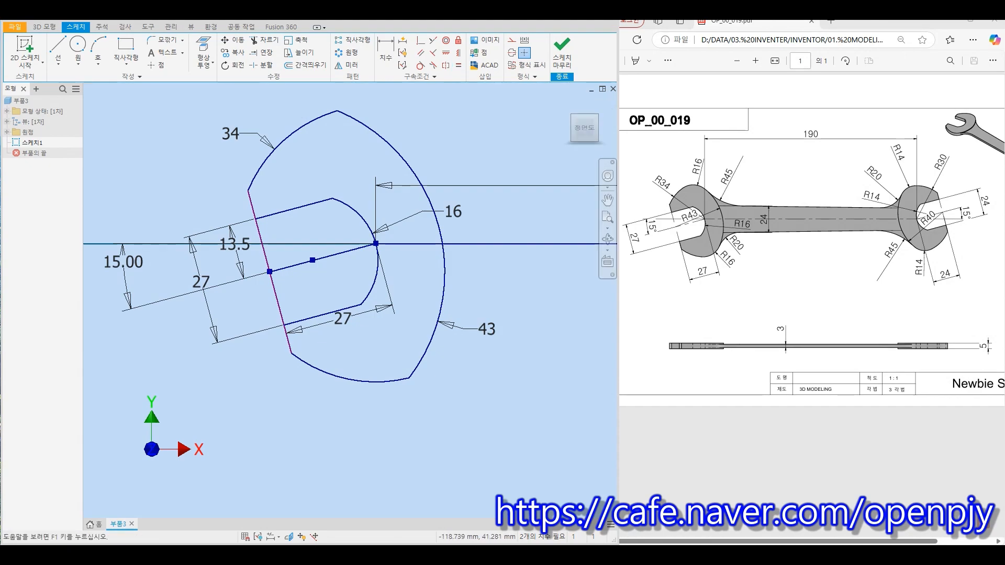
Step: Fillet the head outline's upper and lower corners, where the 34 mm arcs meet the 43 mm arc, with a 16 mm radius
left_click(163, 40)
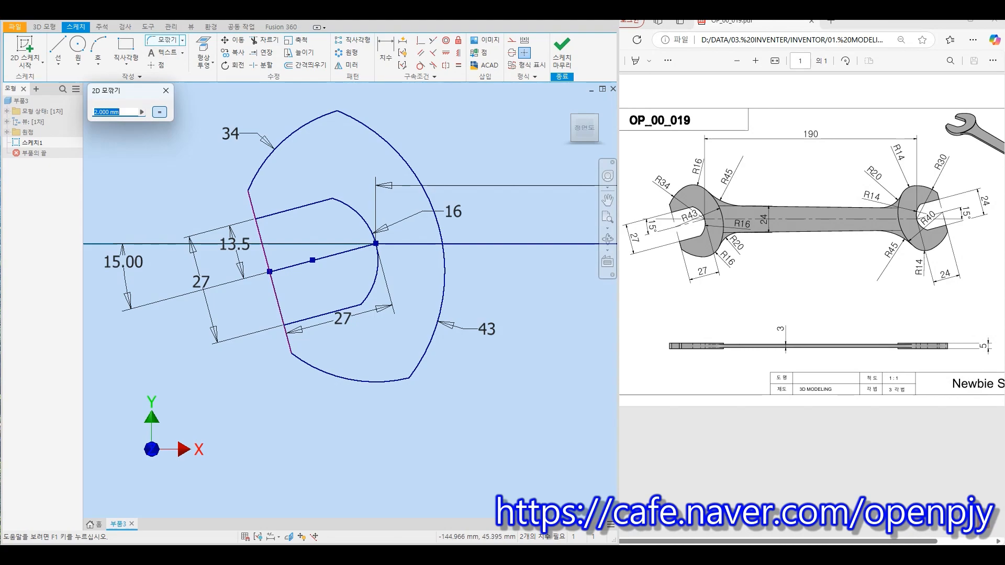
type("16")
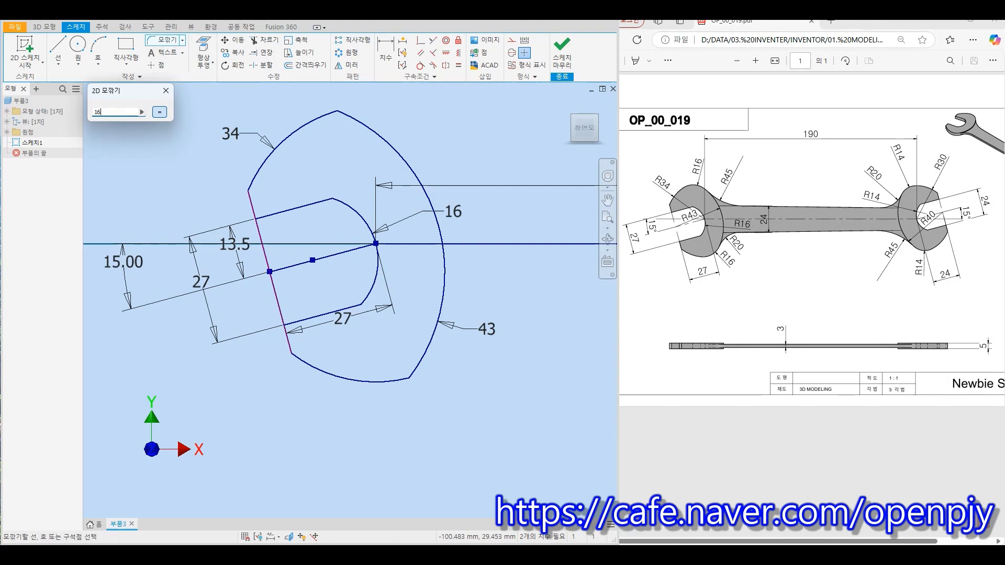
left_click(354, 121)
left_click(316, 118)
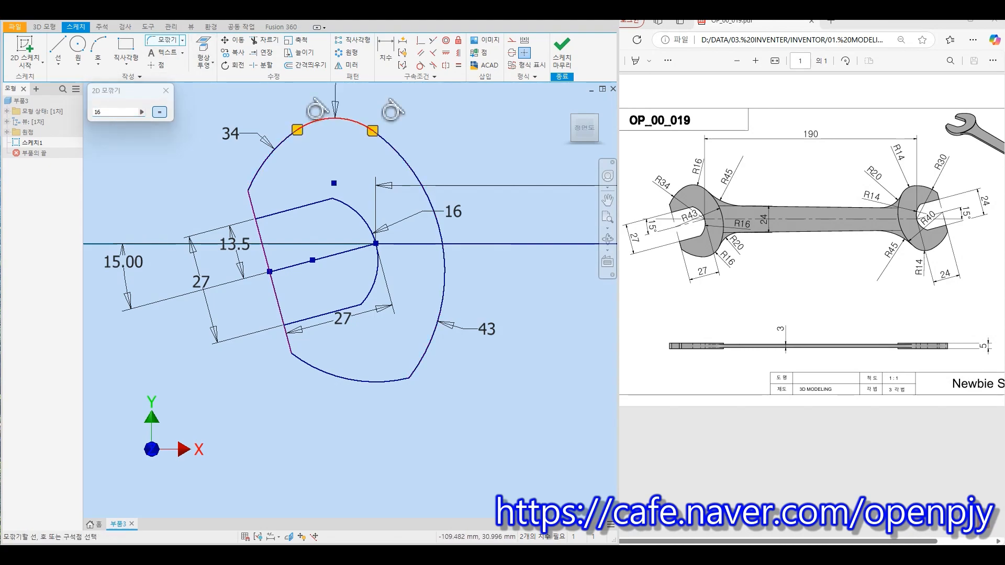
left_click(439, 314)
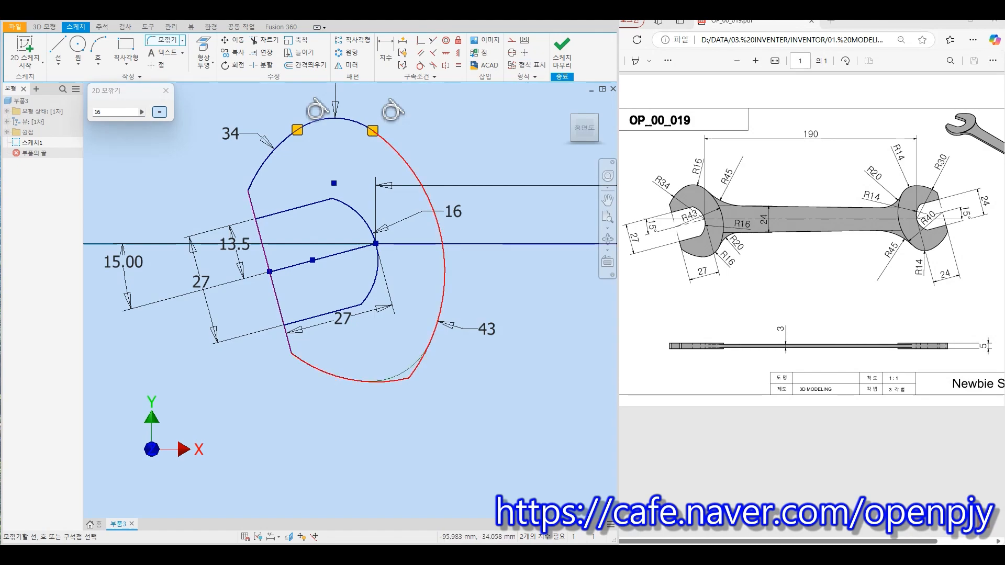
left_click(387, 380)
key("Escape")
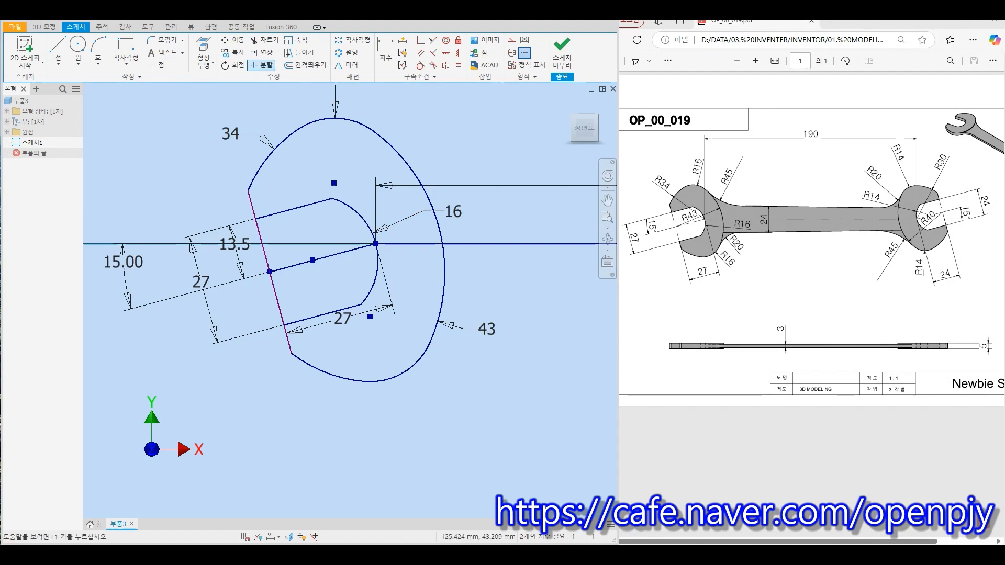
Step: Split the jaw's closing line at the two offset lines and convert its middle segment to construction
left_click(260, 65)
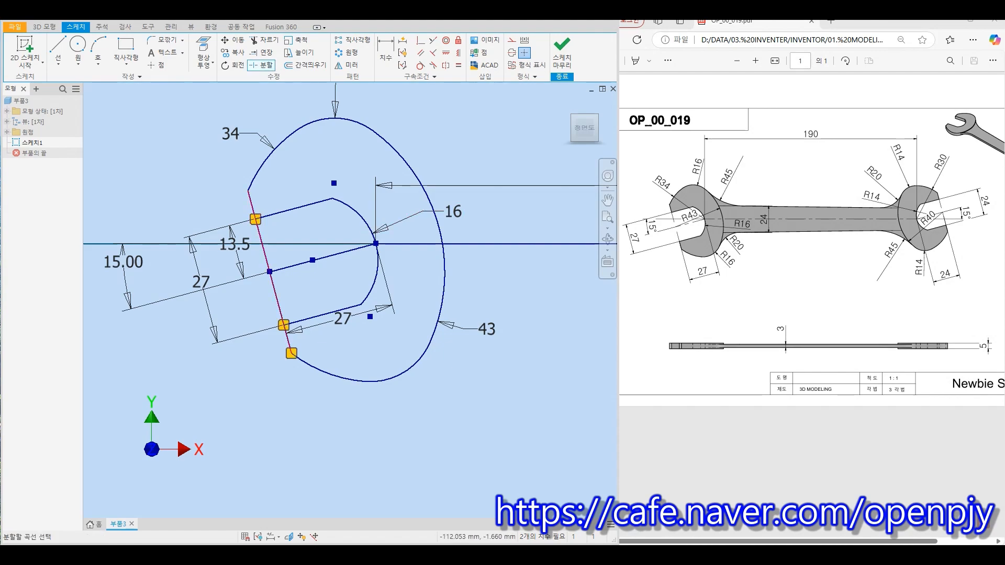
left_click(283, 325)
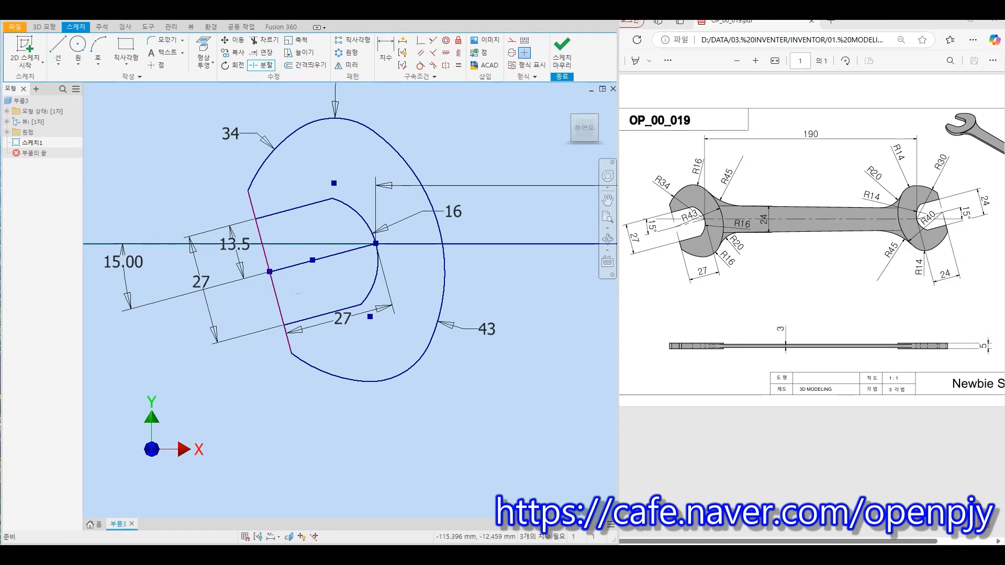
key("Escape")
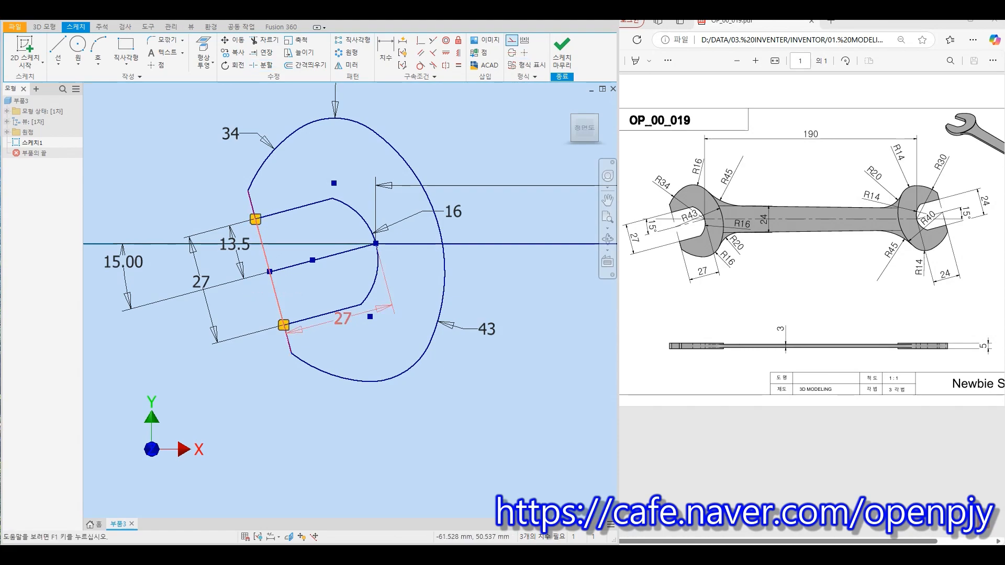
left_click(511, 40)
key("Escape")
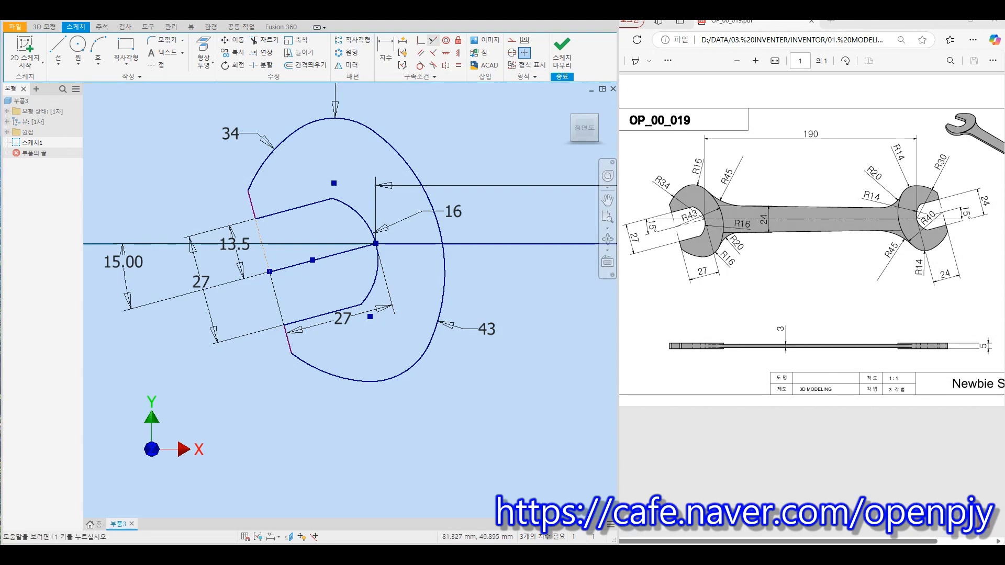
Step: Make the two solid end segments of the jaw's closing line collinear
left_click(432, 40)
left_click(252, 205)
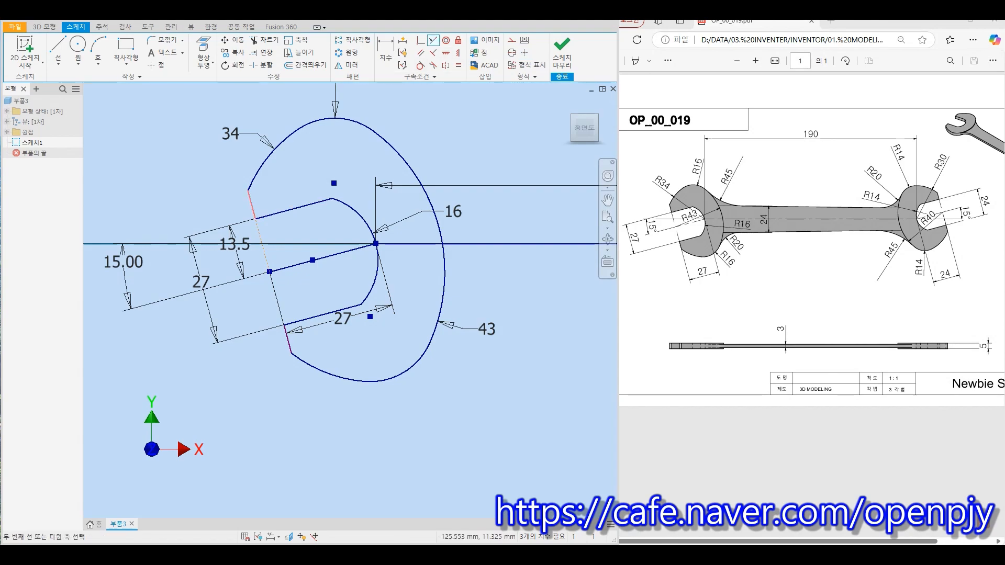
left_click(287, 338)
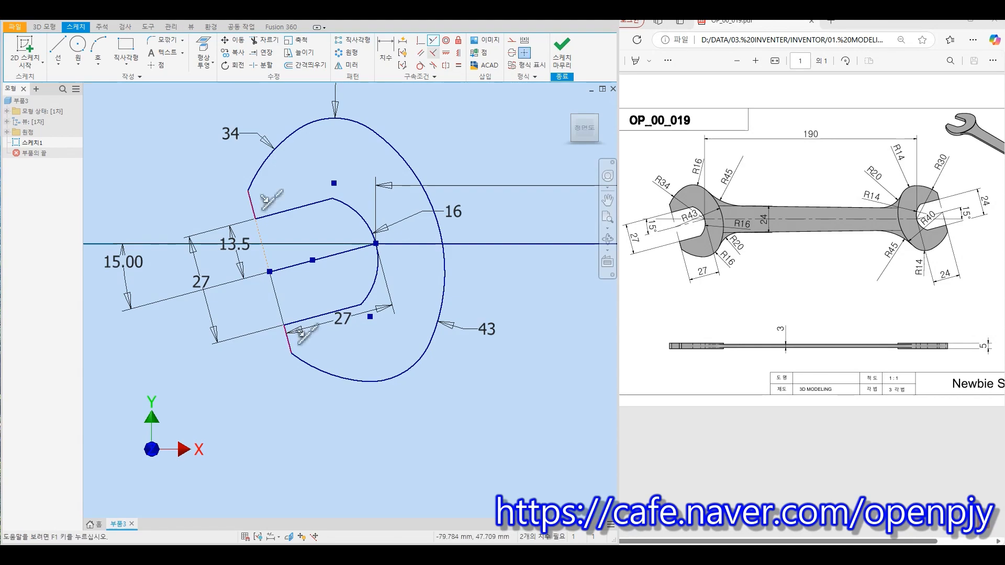
Step: Constrain the jaw's slanted centre line perpendicular to the closing line's middle segment and convert the centre line to construction
left_click(433, 53)
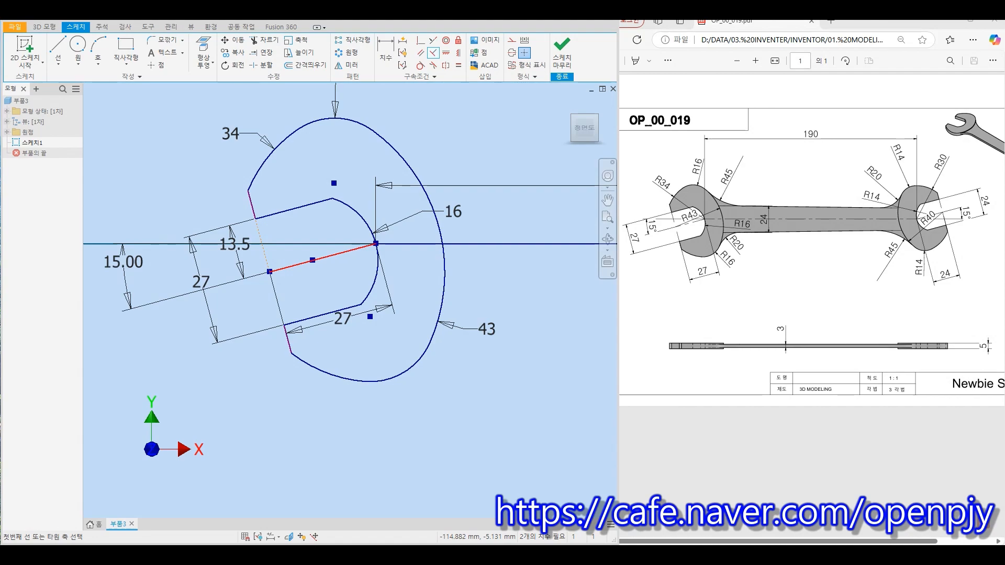
left_click(294, 264)
left_click(283, 243)
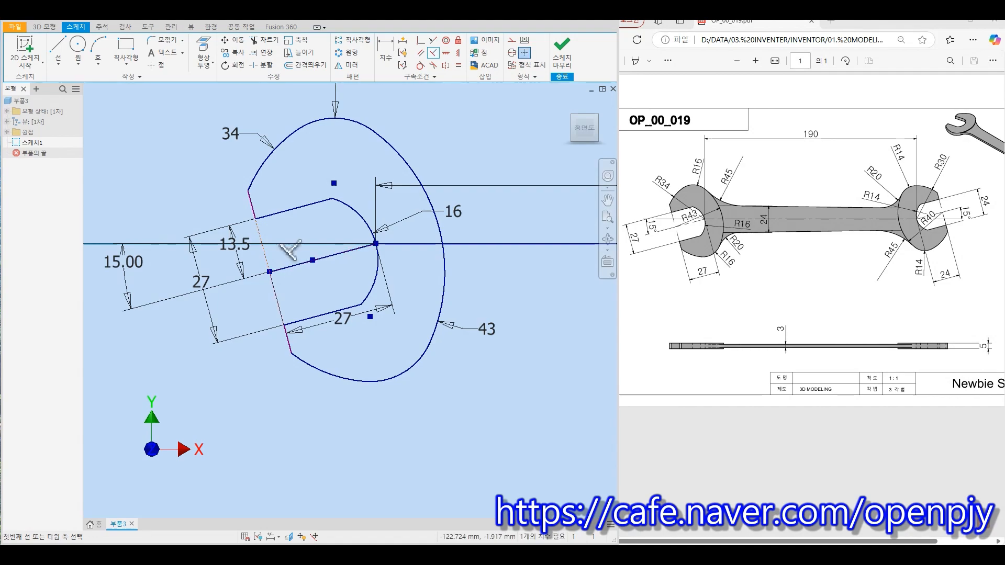
key("Escape")
left_click_drag(355, 268, 333, 235)
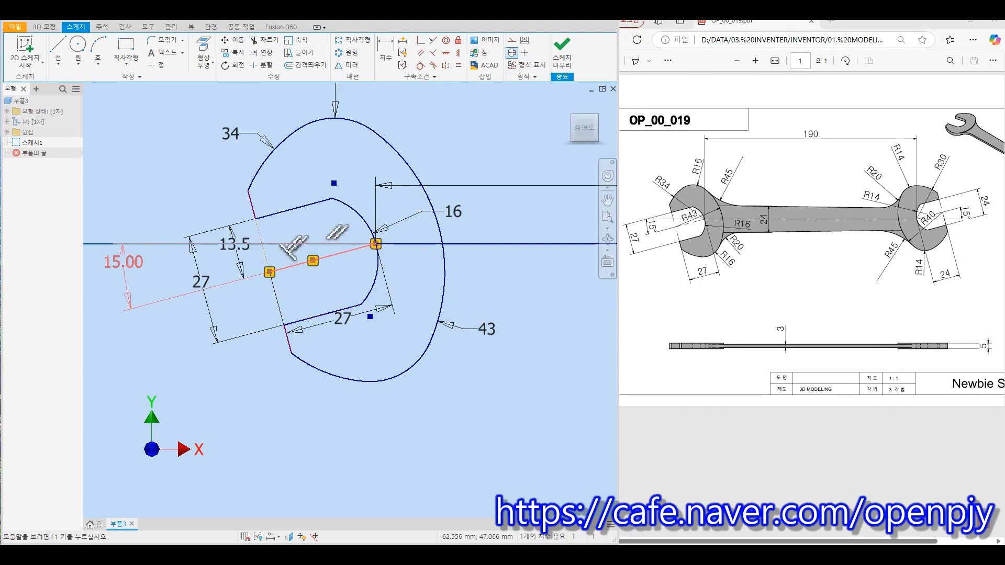
left_click(511, 40)
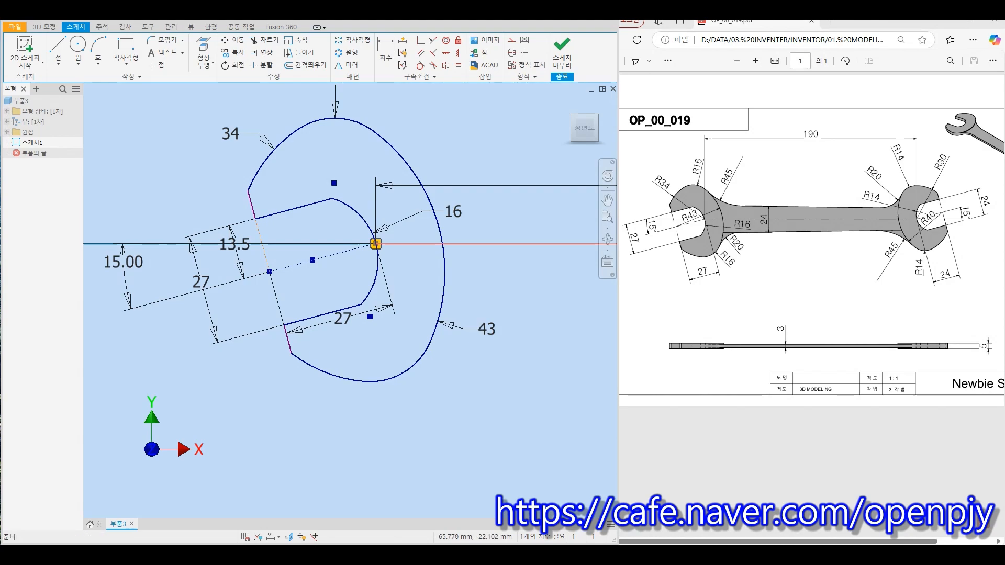
Step: Draw a line about 35 mm long from the right end of the 190 mm line, slanting upward to the right at about 16 degrees
scroll(453, 325, "down", 5)
middle_click_drag(560, 357, 324, 337)
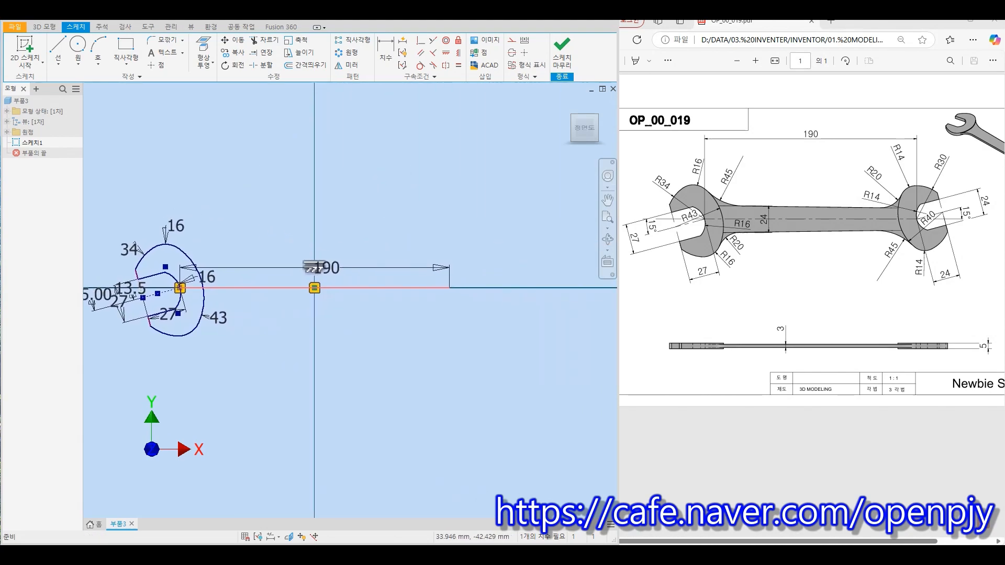
scroll(327, 288, "up", 4)
middle_click_drag(350, 294, 272, 311)
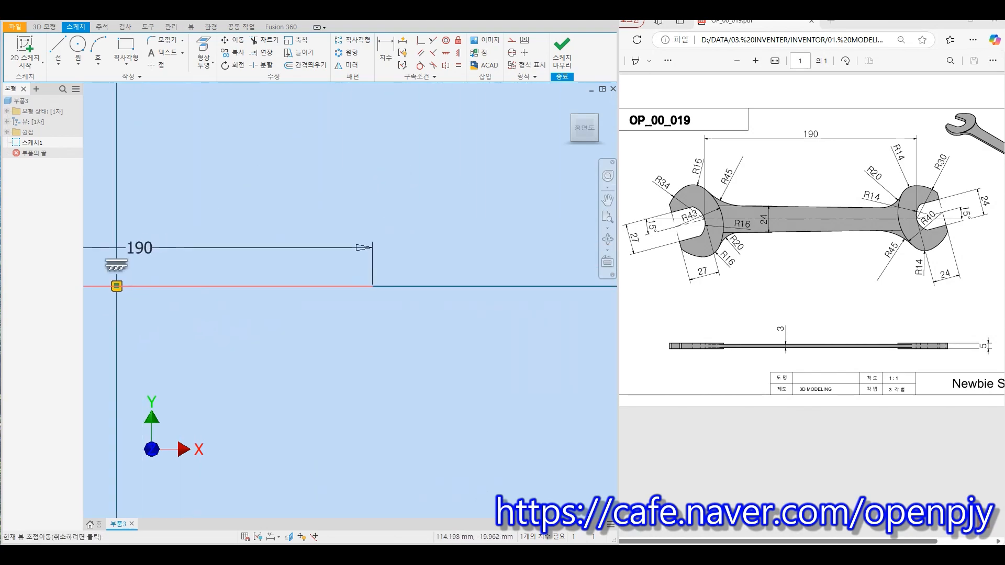
key("l")
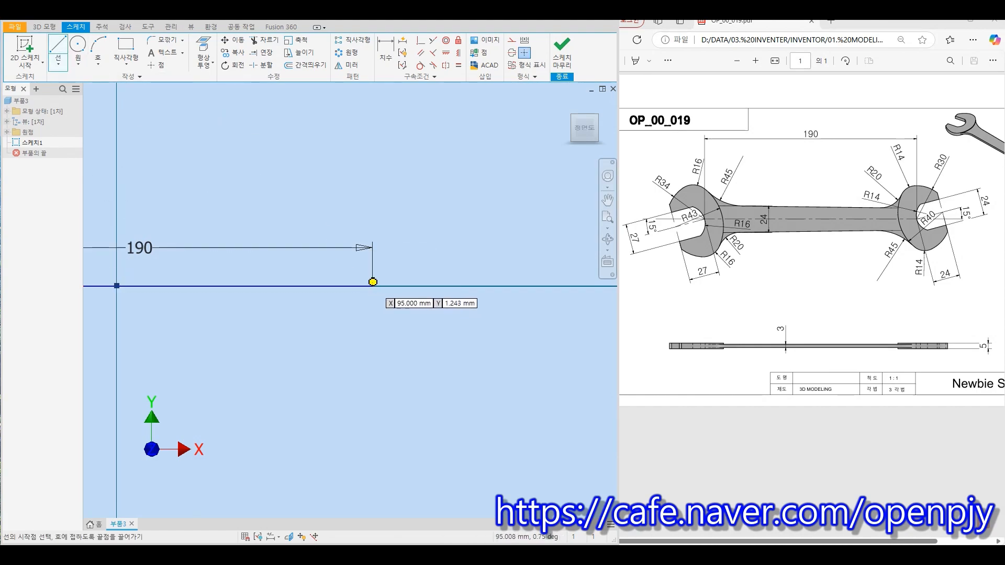
left_click(372, 286)
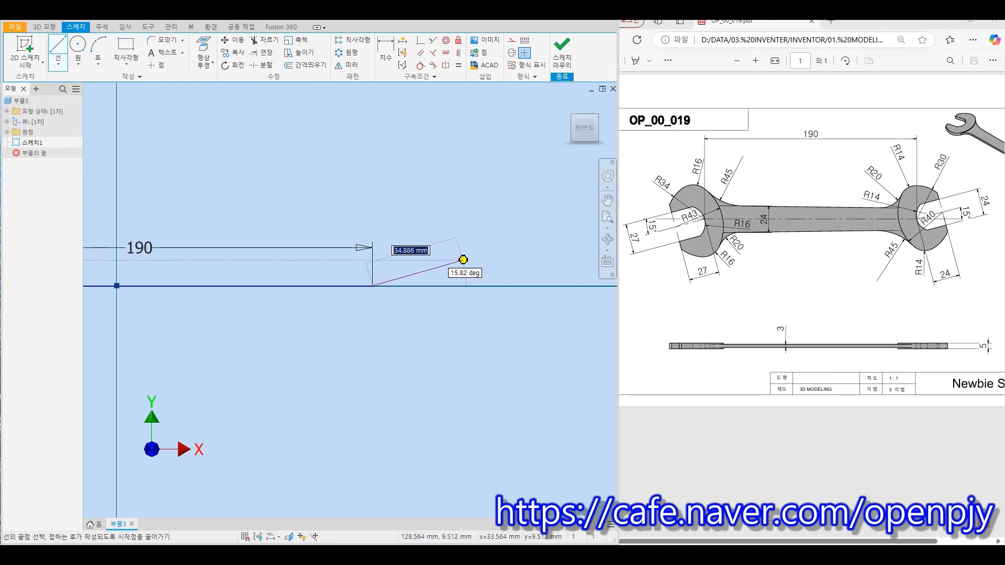
left_click(462, 260)
key("Escape")
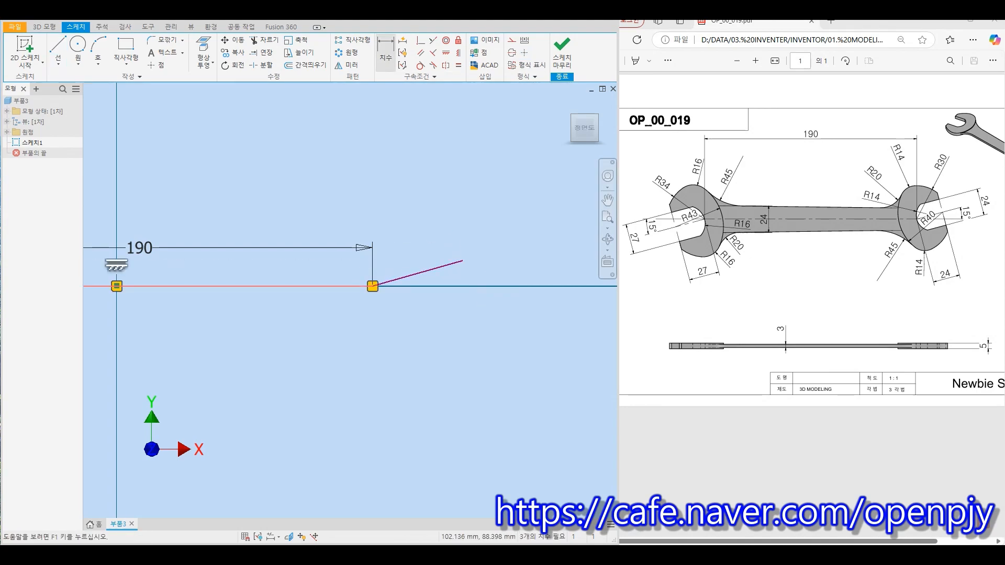
Step: Dimension the angle between the horizontal axis and the new slanted line as 15 degrees
left_click(386, 52)
left_click(419, 286)
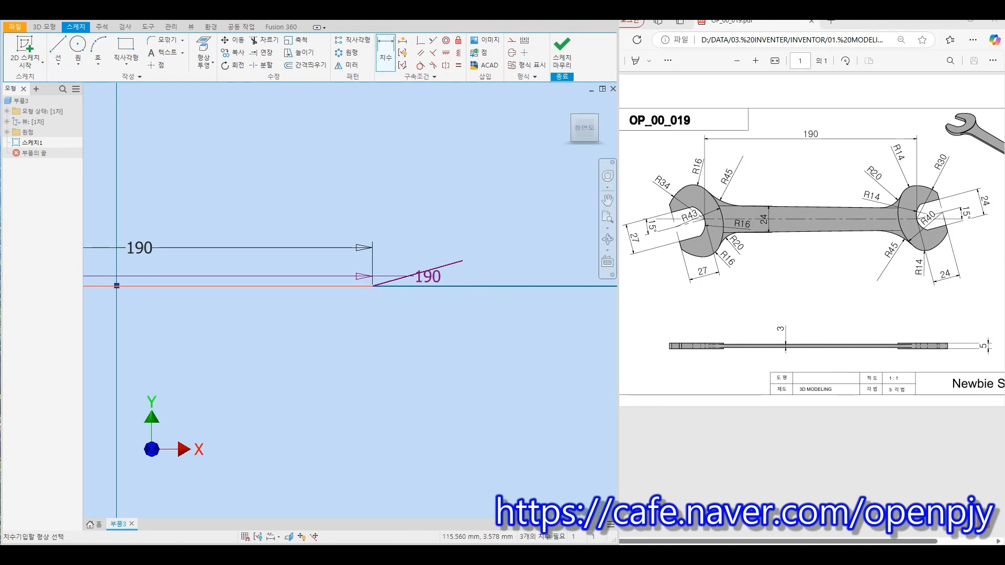
left_click(434, 269)
left_click(500, 283)
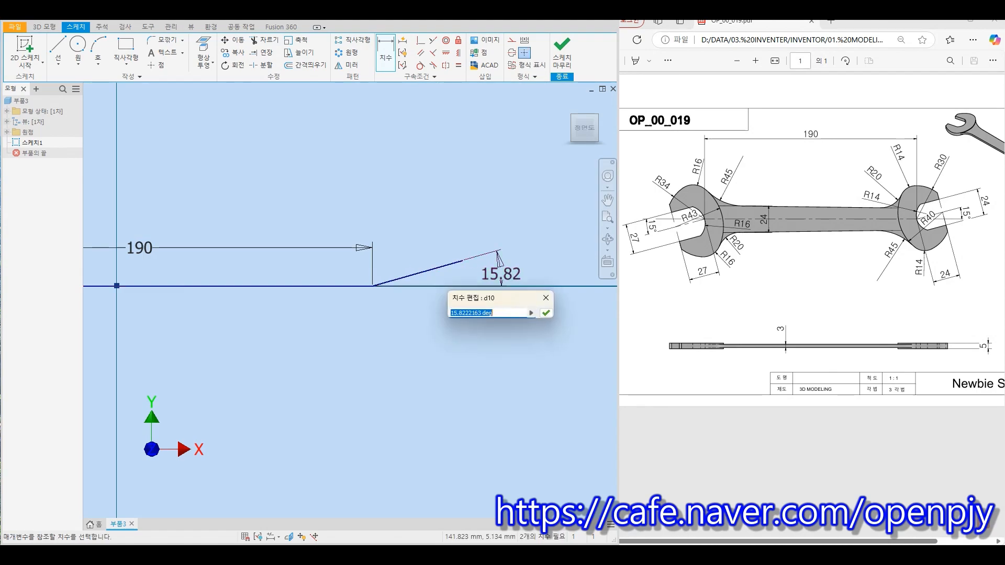
type("15")
key("Return")
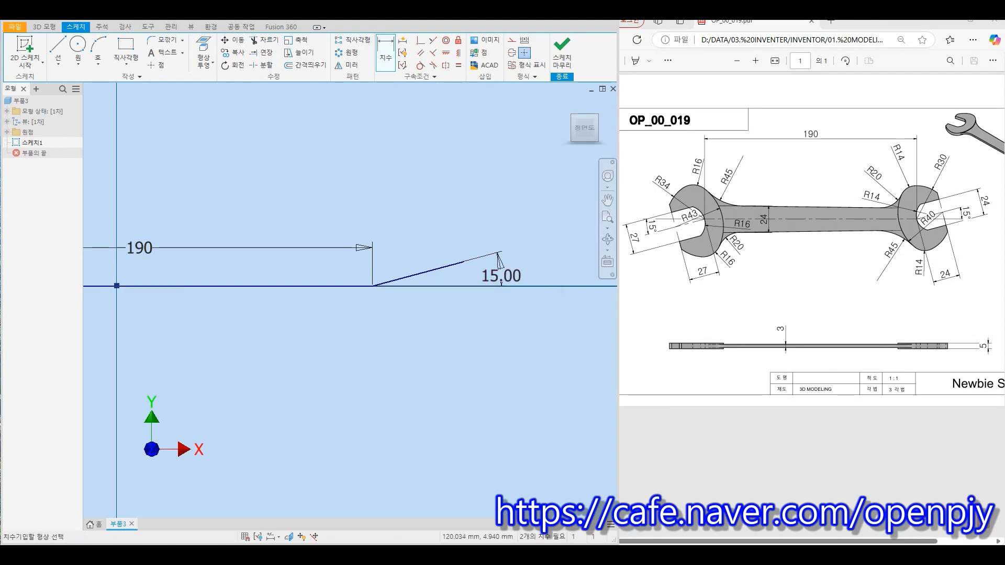
Step: Add an aligned dimension of 24 mm to the right-hand slanted line
left_click(419, 273)
right_click(438, 309)
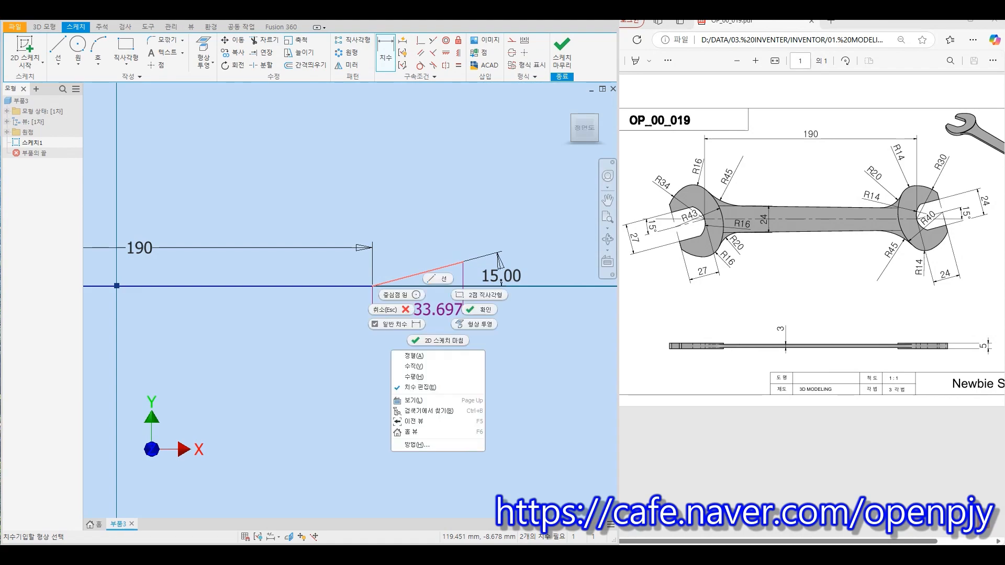
left_click(413, 356)
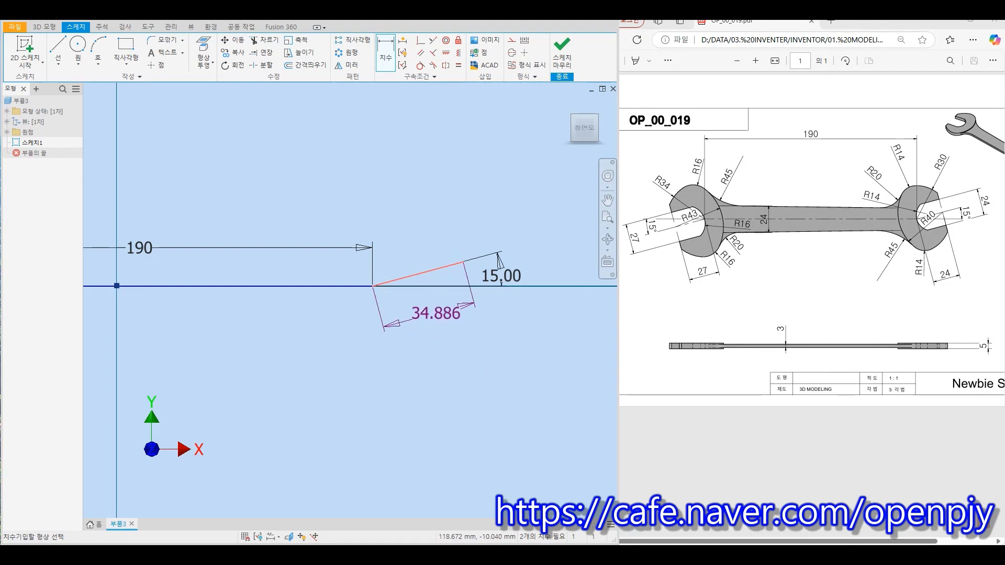
left_click(429, 327)
type("24")
key("Return")
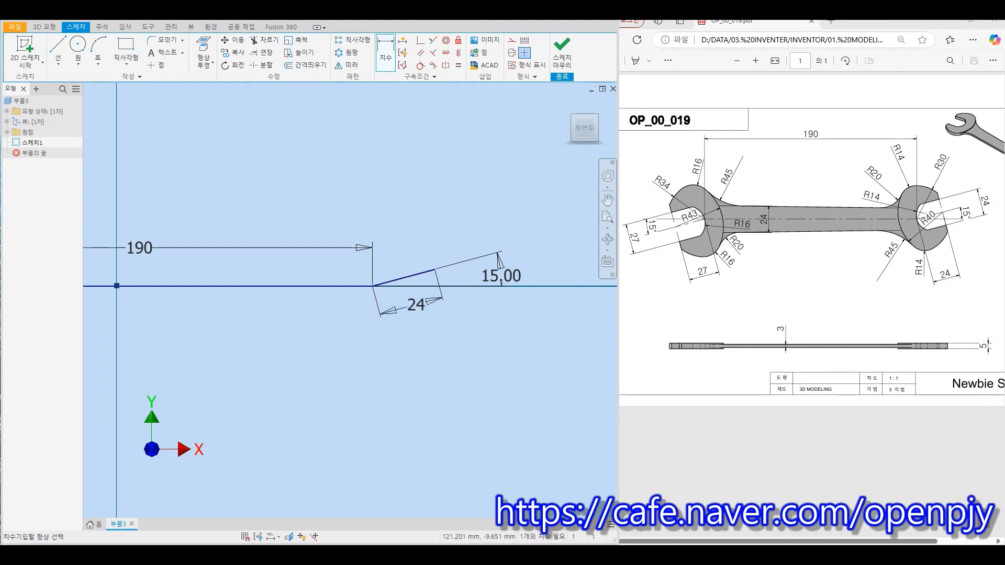
key("Escape")
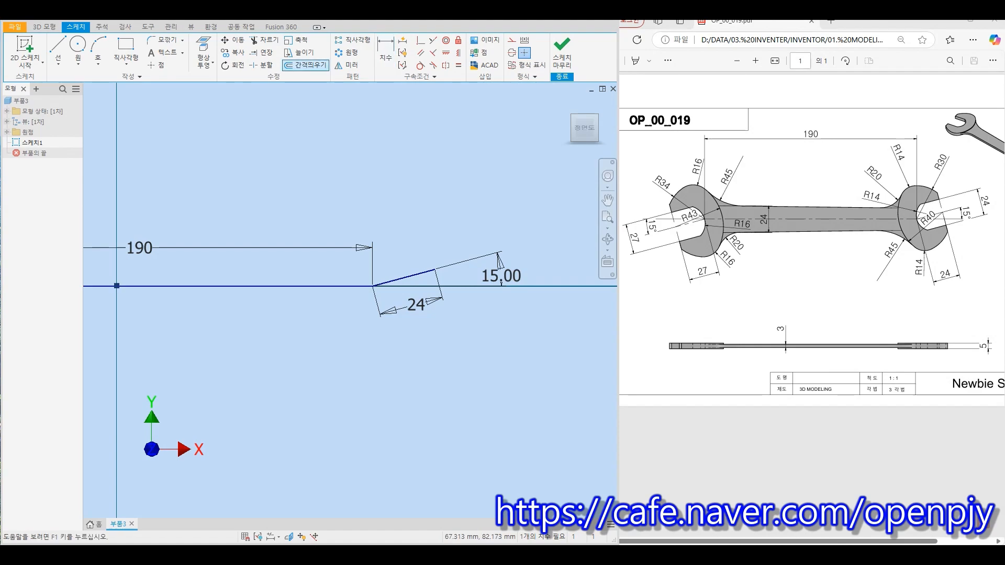
Step: Offset the 24 mm slanted line once above and once below to form the sides of the right jaw
left_click(306, 64)
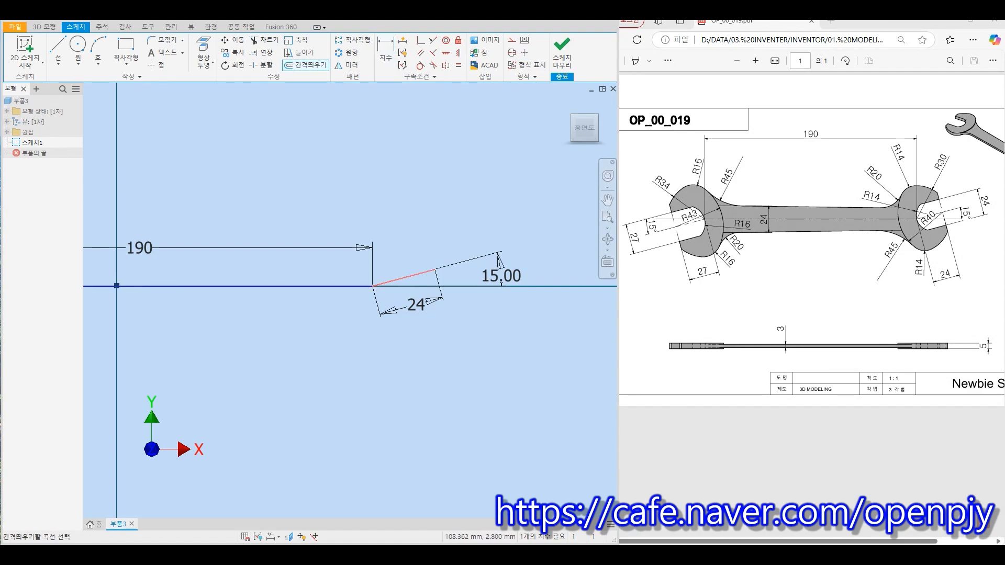
right_click(412, 248)
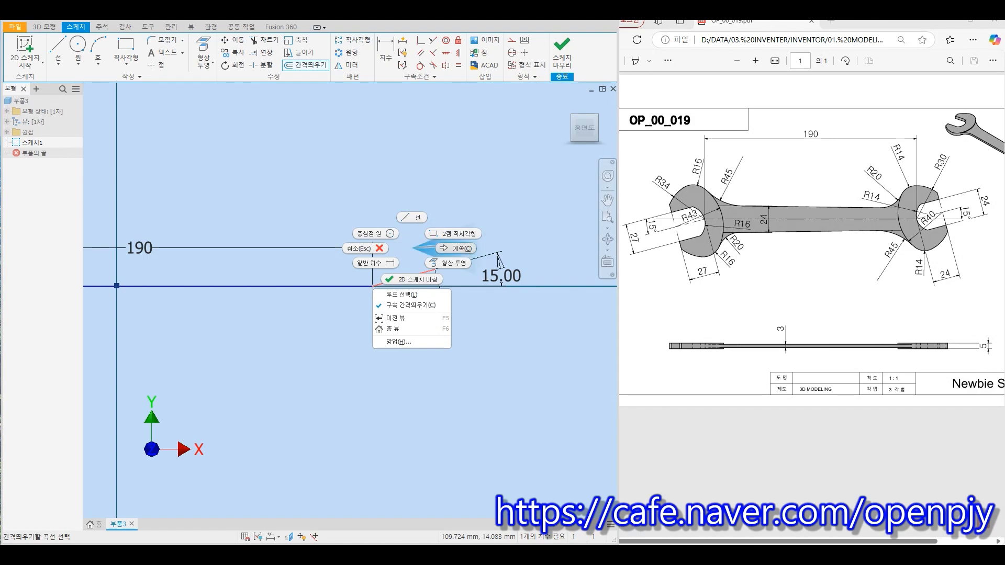
left_click(456, 247)
left_click(400, 252)
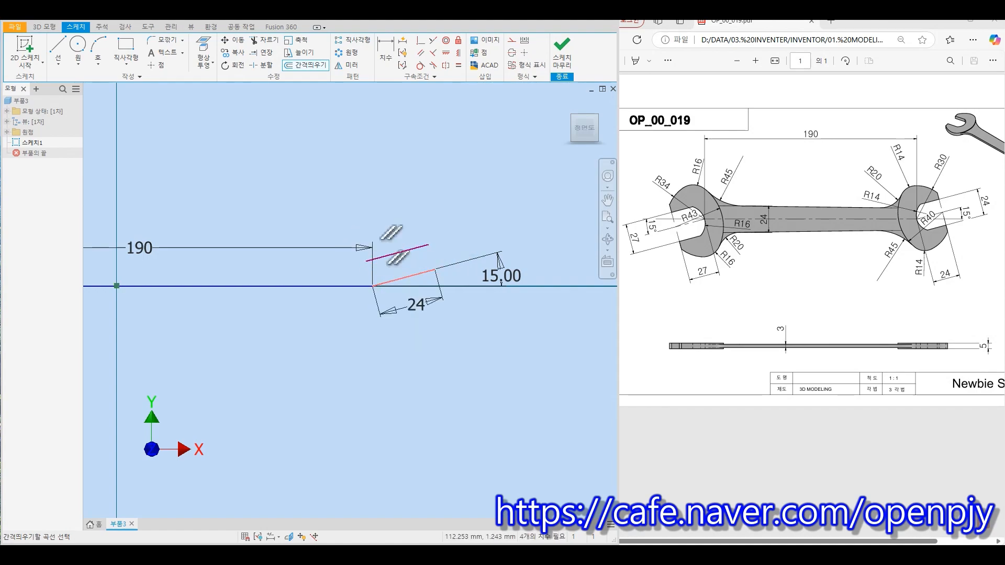
right_click(419, 282)
left_click(463, 283)
left_click(454, 303)
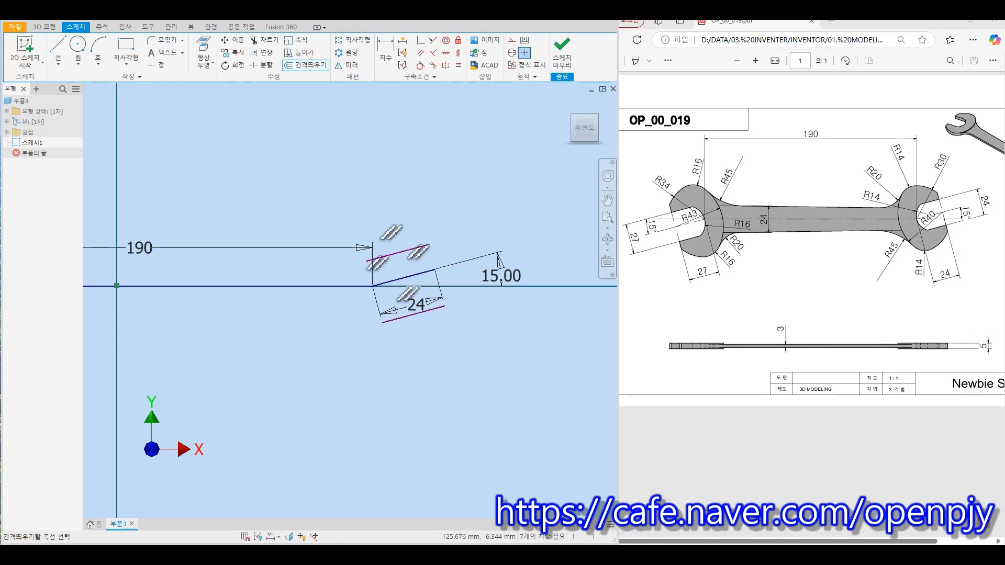
key("Escape")
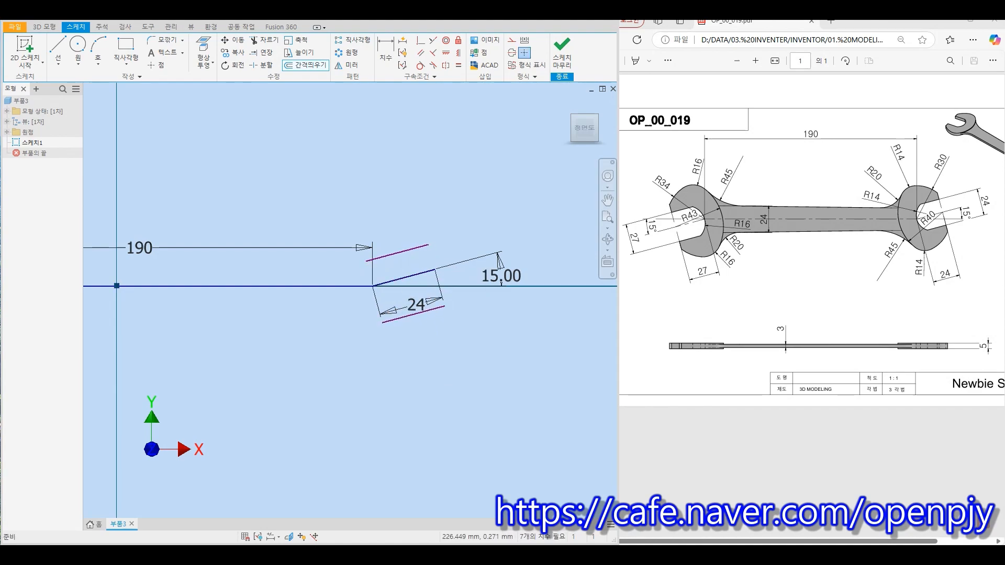
Step: Dimension the distance between the slanted centre line and the upper offset line as 24/2
key("d")
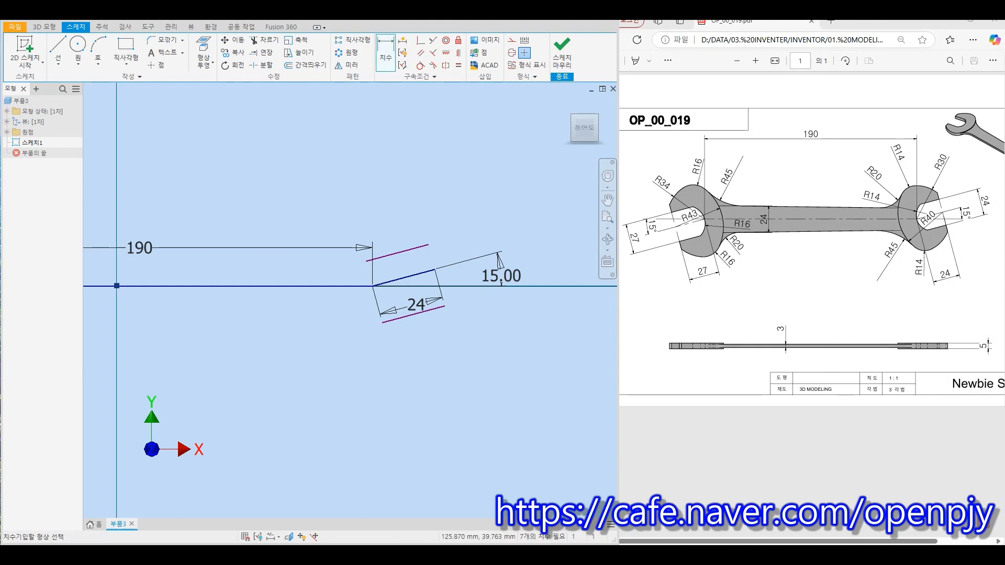
left_click(416, 274)
left_click(407, 250)
left_click(454, 256)
type("24/2")
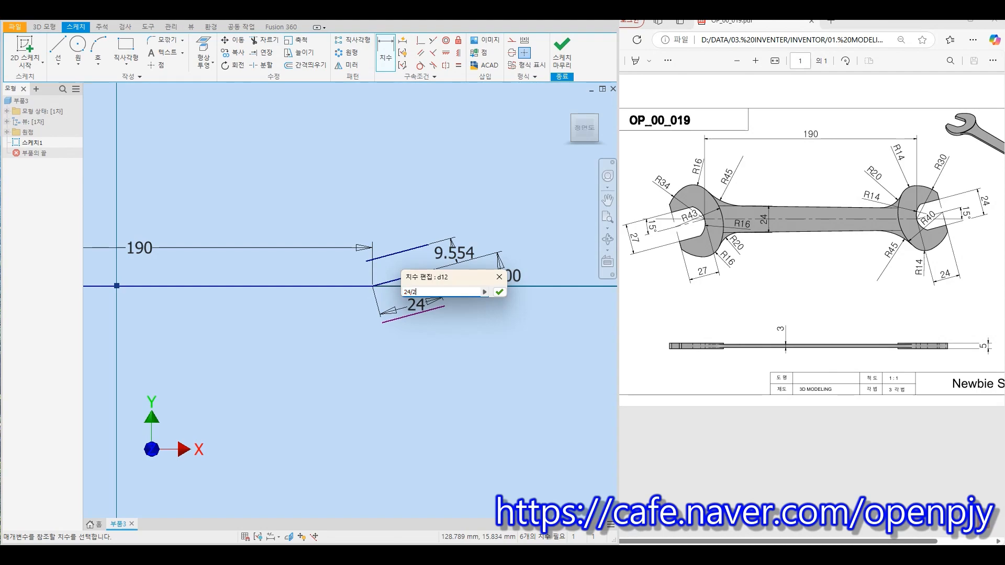
key("Return")
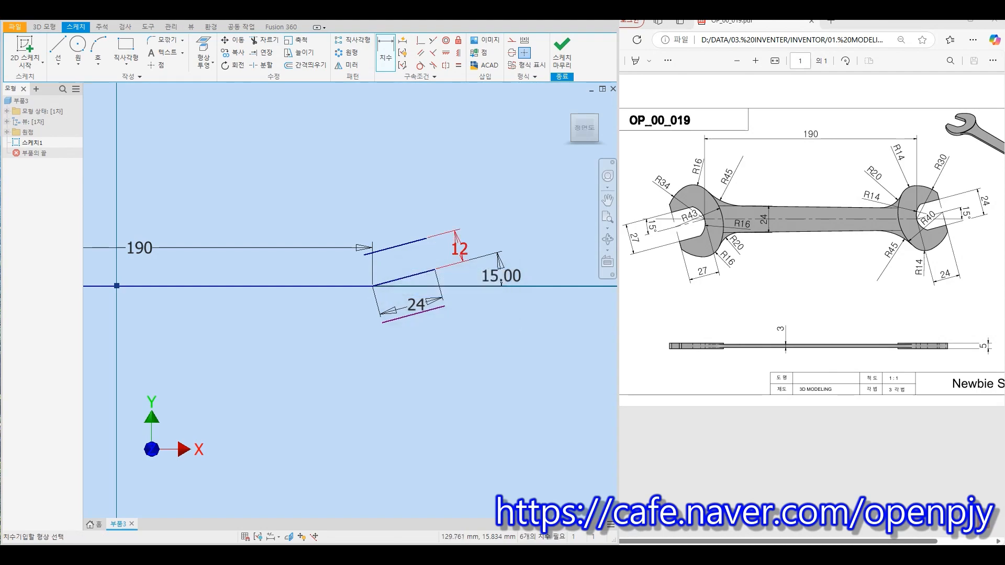
Step: Dimension the distance between the upper and lower offset lines as 24 mm
left_click(413, 315)
left_click(398, 247)
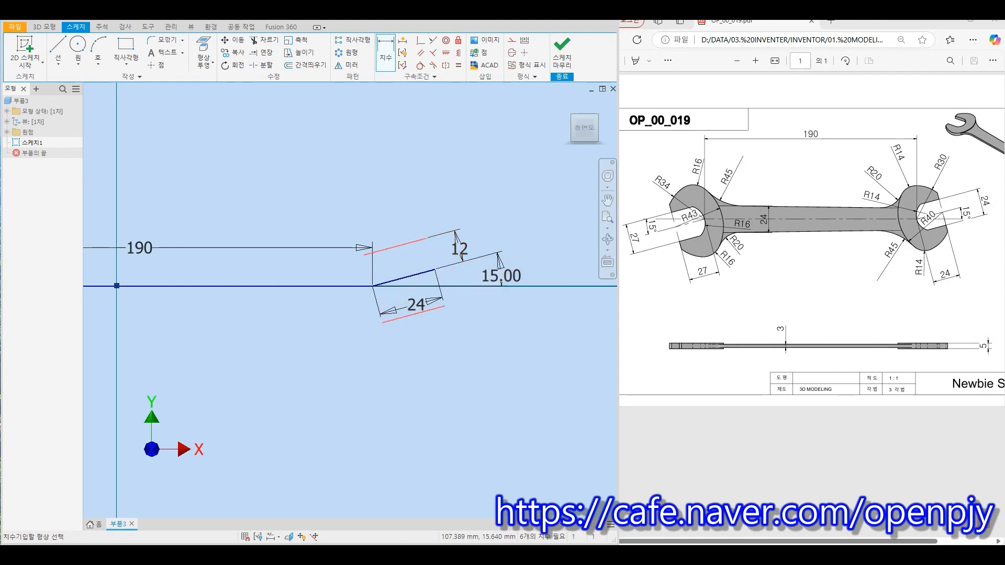
left_click(501, 282)
type("2")
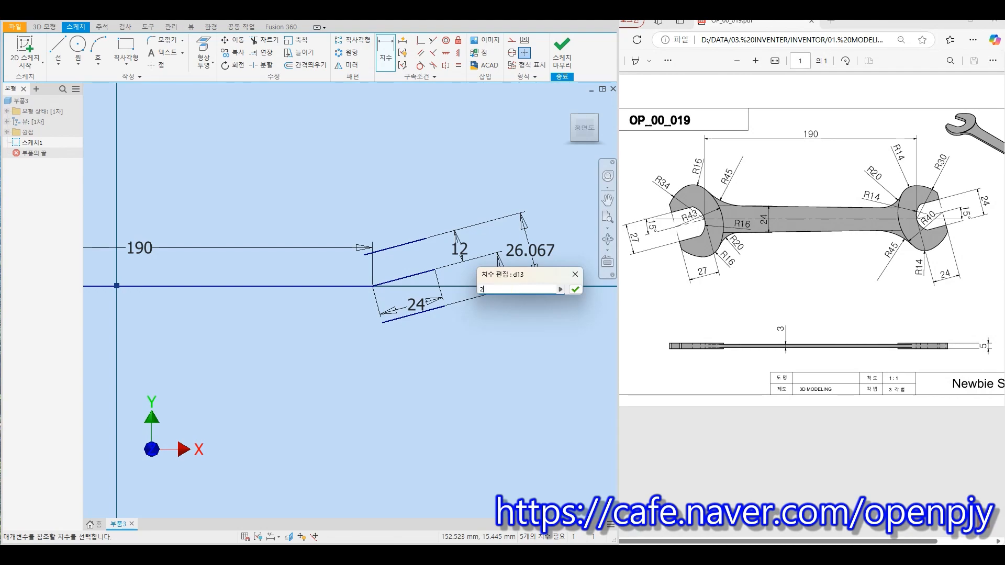
type("4")
key("Return")
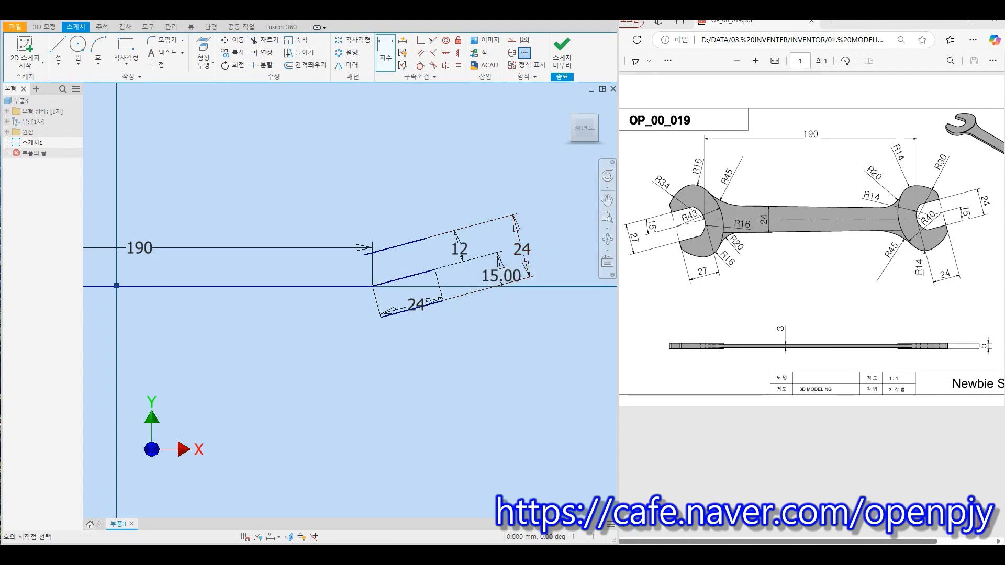
Step: Draw a three-point arc of about 14.24 mm radius from the upper to the lower offset line, passing through the slanted centre line's left end
left_click(98, 44)
scroll(411, 295, "up", 3)
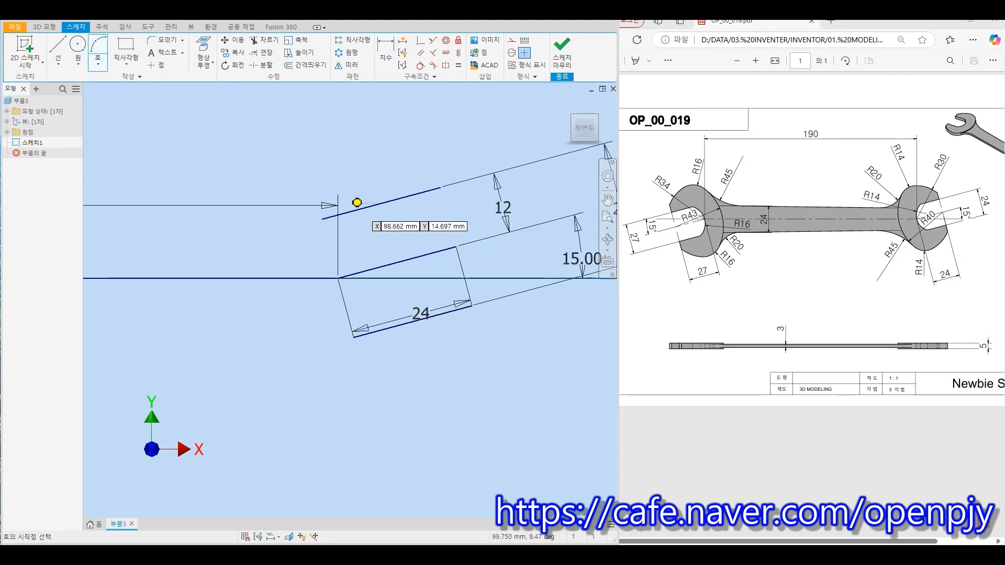
left_click(354, 211)
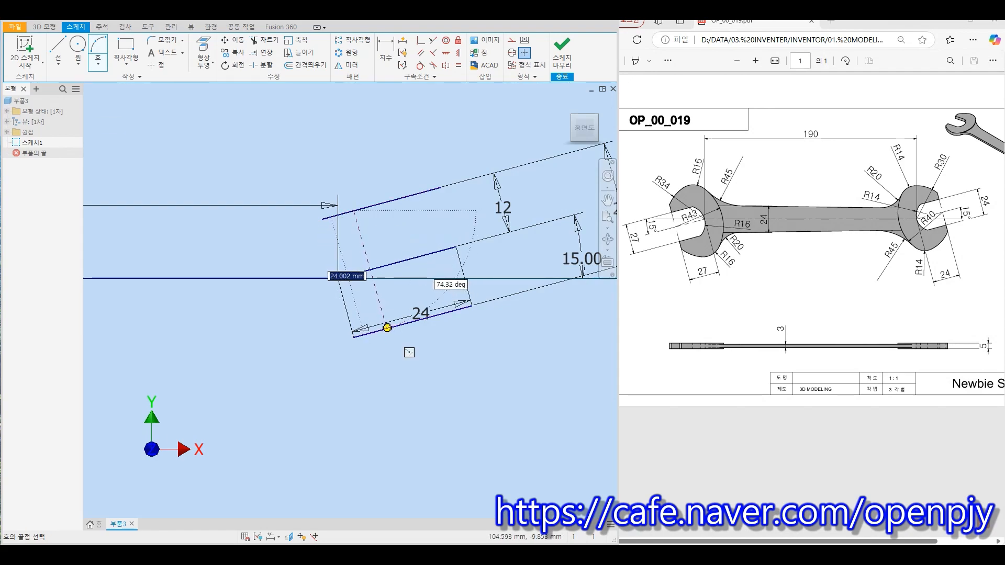
left_click(385, 328)
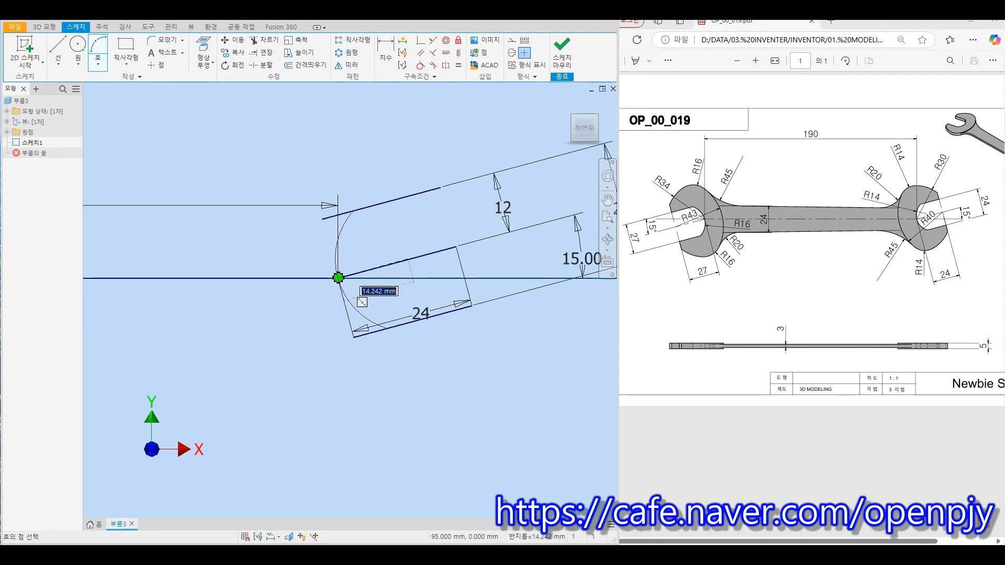
left_click(338, 278)
key("Escape")
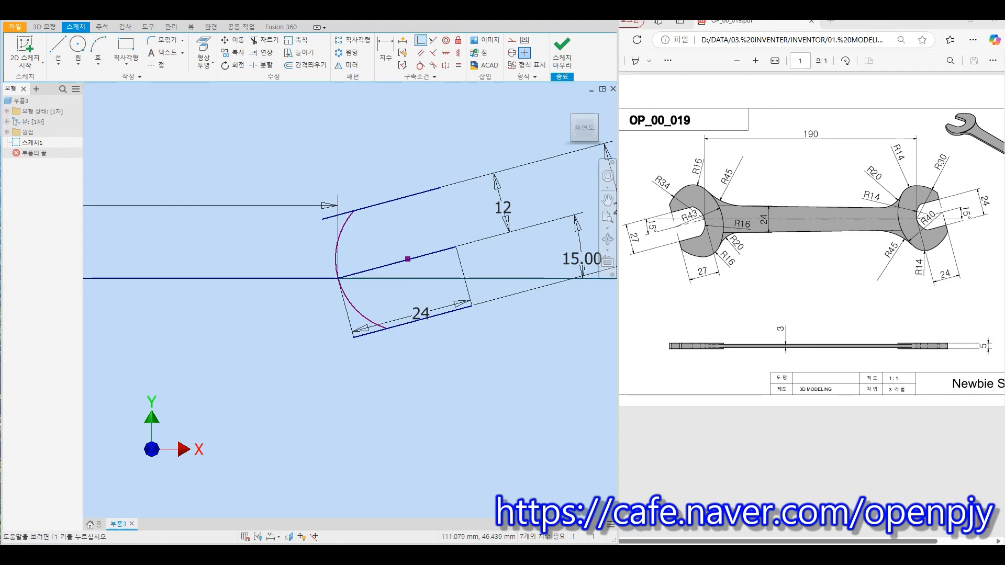
Step: Constrain the arc's centre point to be coincident with the slanted centre line
left_click(420, 39)
left_click(432, 252)
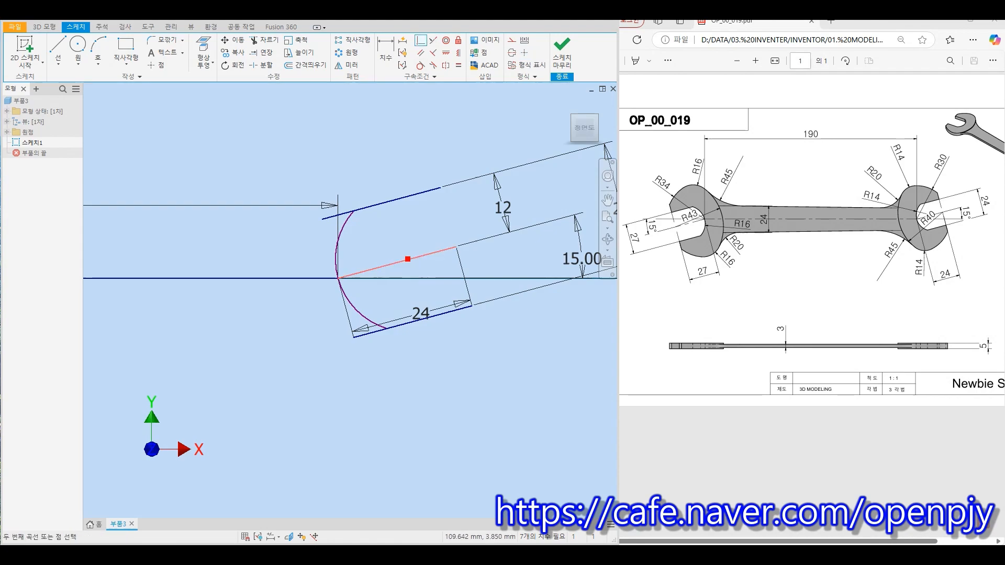
left_click(408, 259)
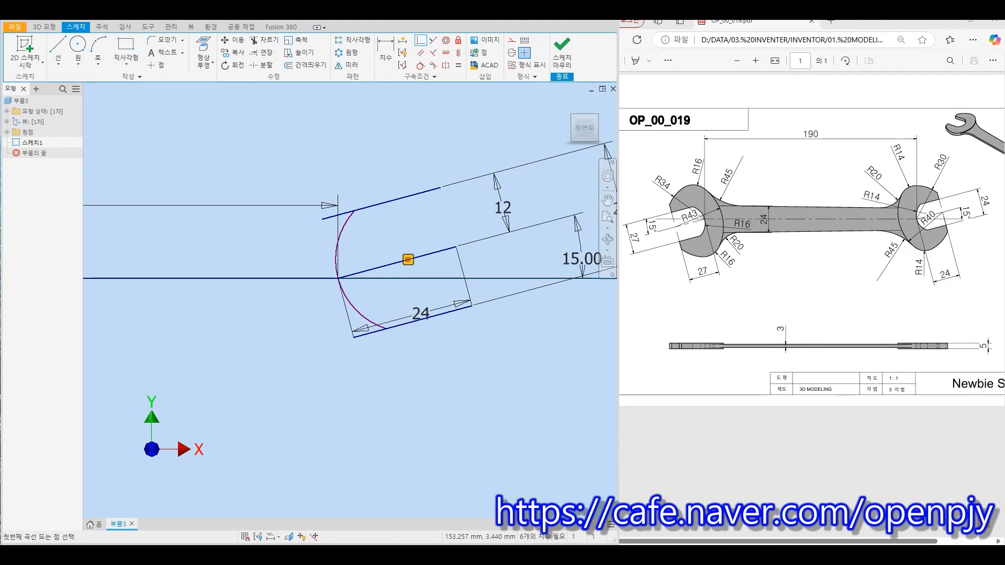
Step: Dimension the jaw arc's radius as 14 mm
key("d")
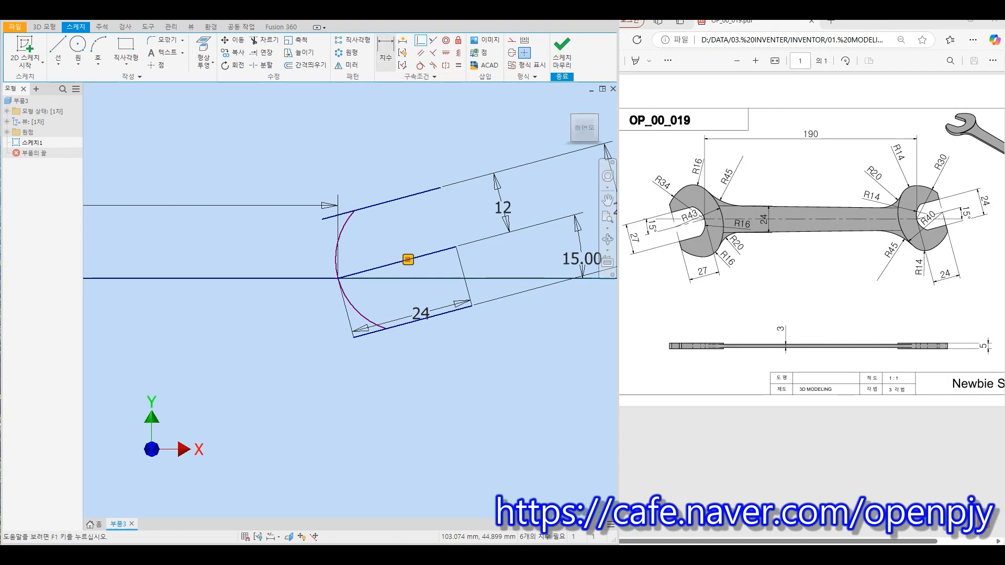
left_click(337, 246)
left_click(267, 243)
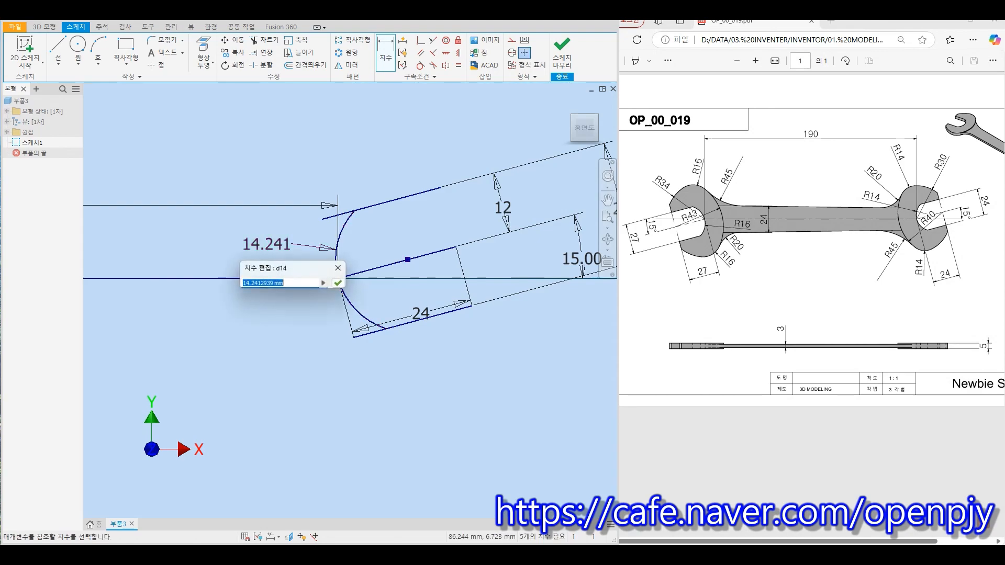
type("14")
key("Return")
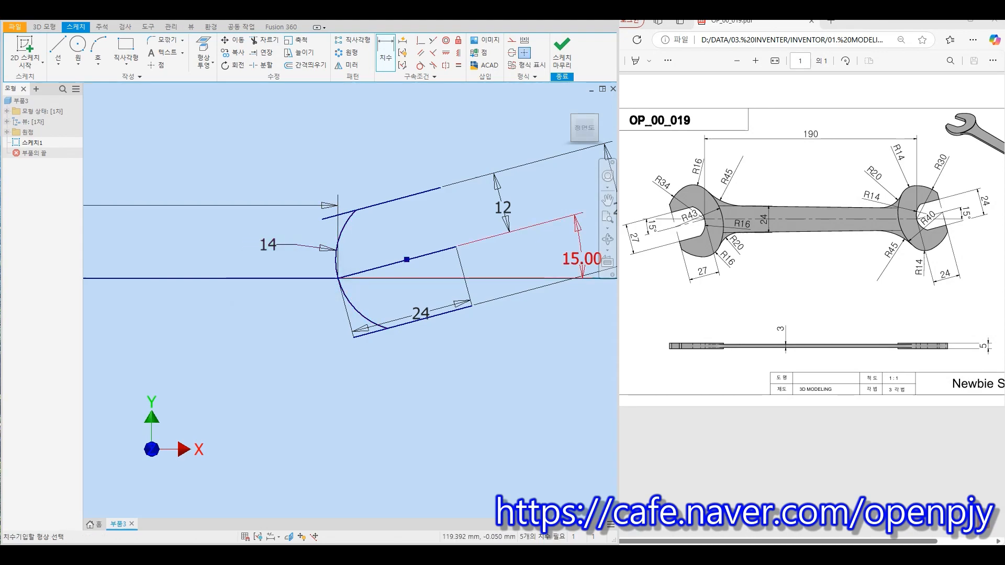
key("Escape")
Step: Trim the ends of the upper and lower offset lines that extend past the 14 mm arc
left_click(264, 40)
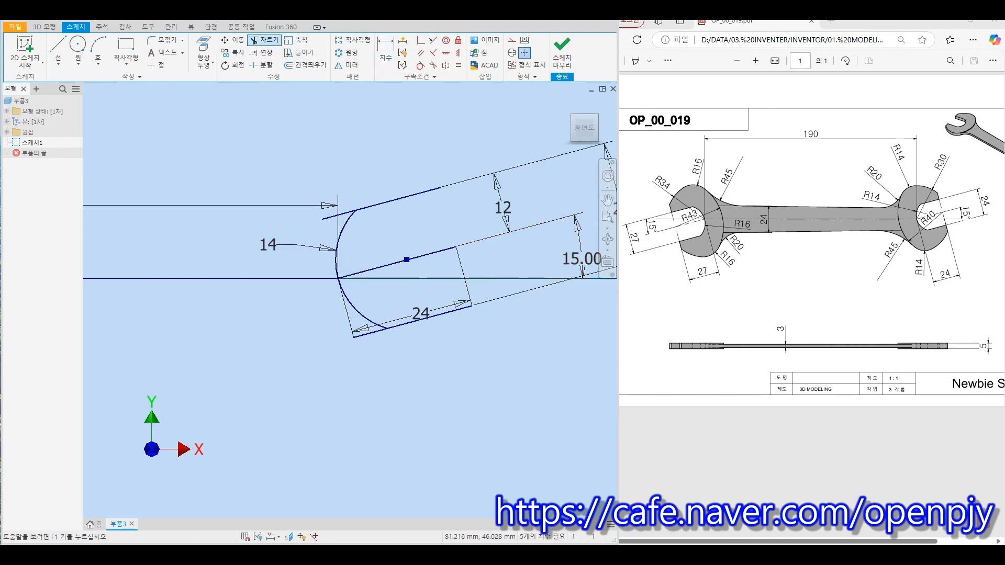
left_click(334, 216)
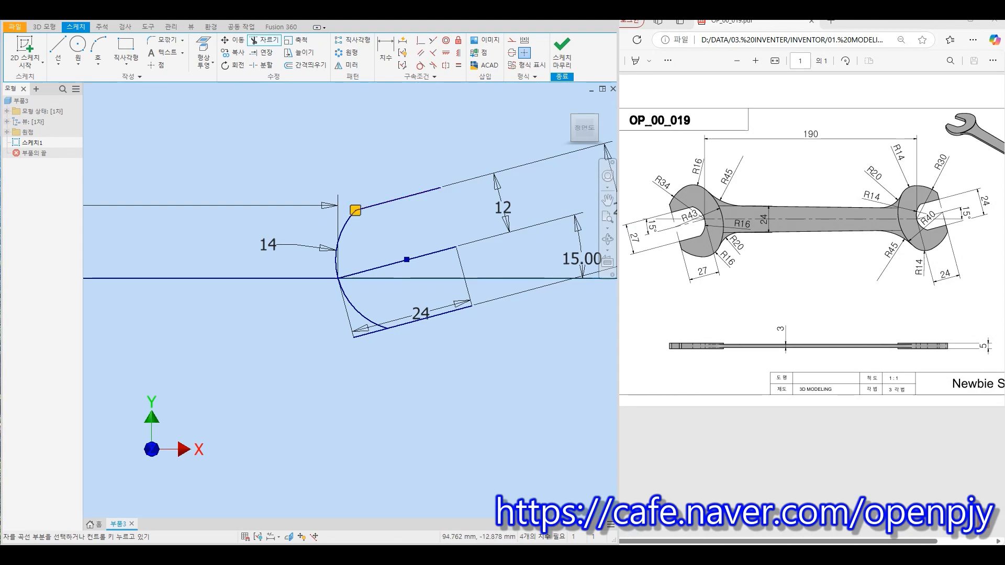
left_click(369, 333)
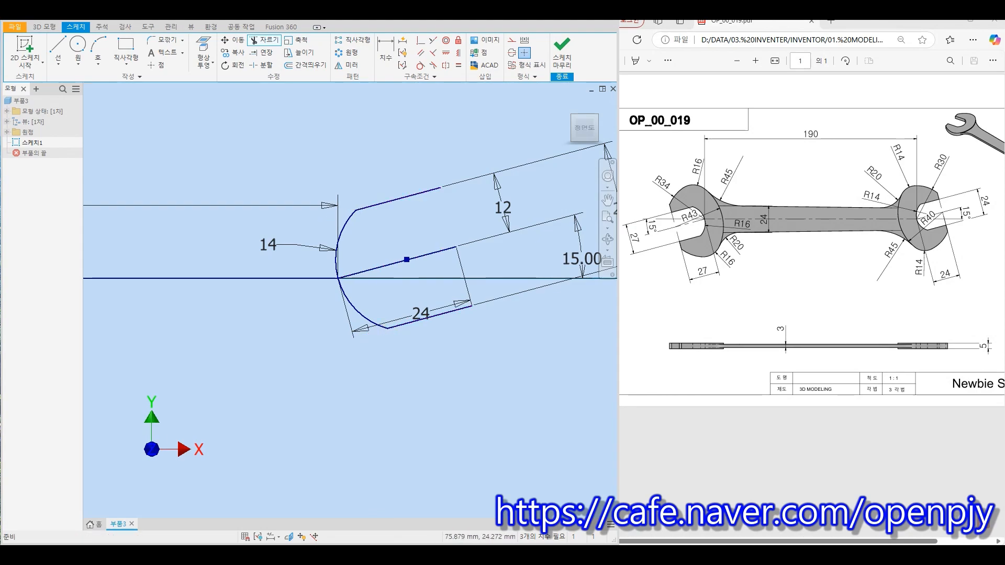
Step: Draw a line joining the right ends of the upper and lower jaw lines to close the opening
left_click(58, 52)
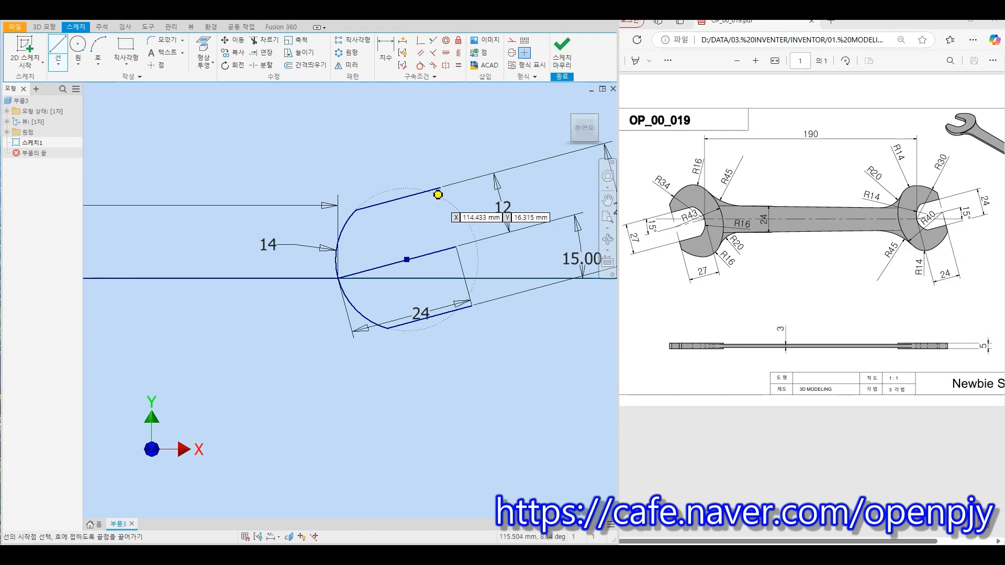
left_click(440, 187)
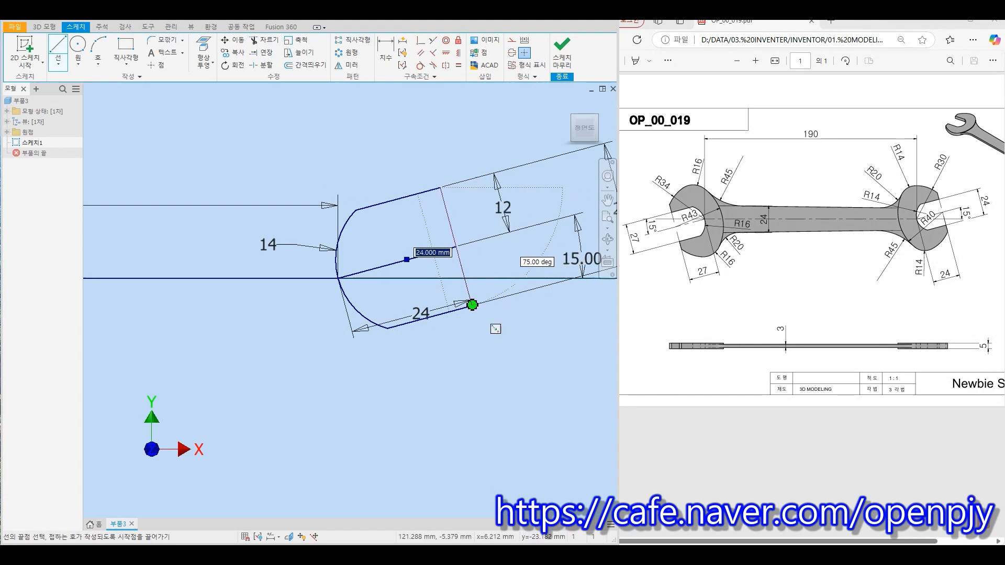
left_click(472, 304)
key("Escape")
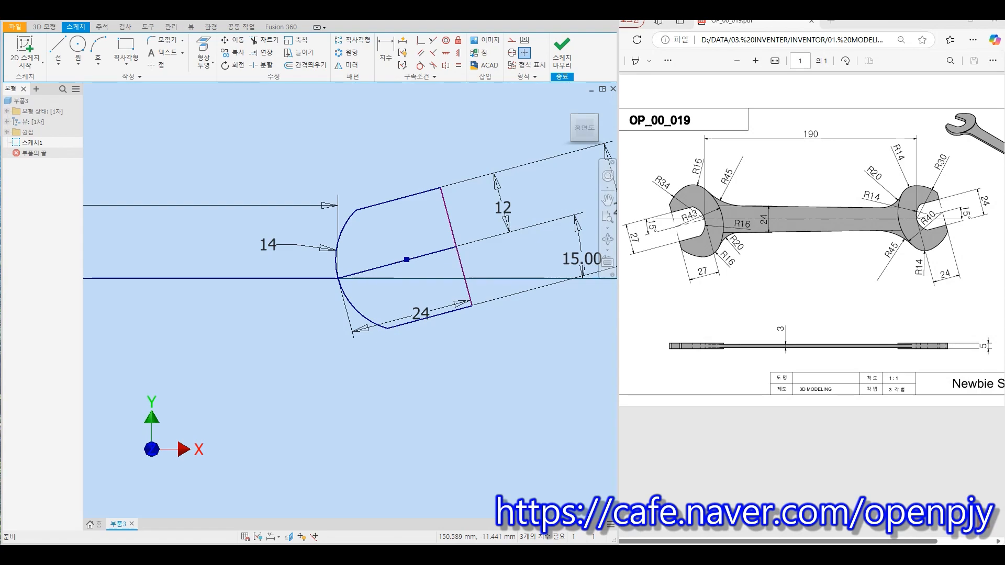
Step: Draw a circle of about 32 mm radius centred on the left end of the slanted centre line
left_click(78, 46)
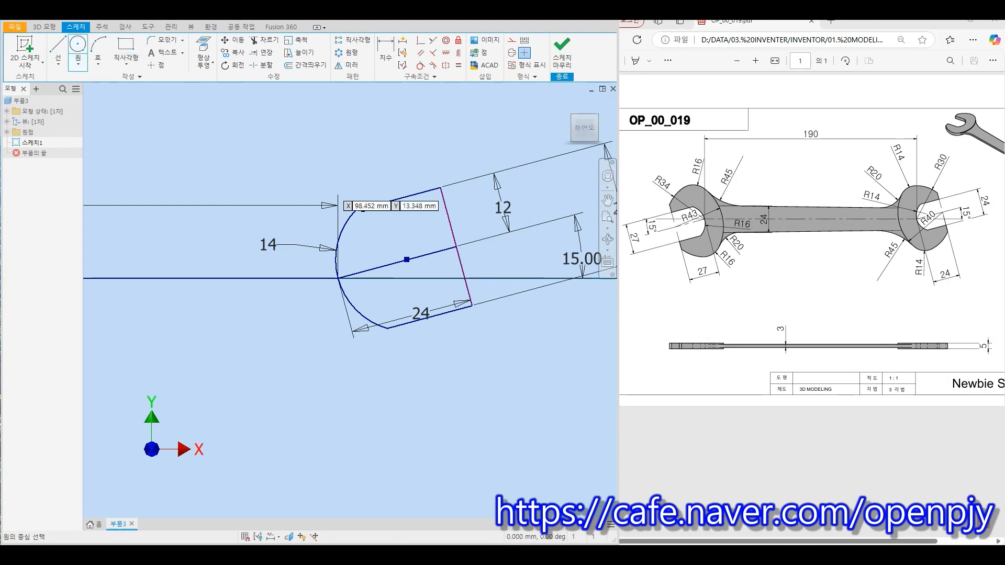
left_click(337, 278)
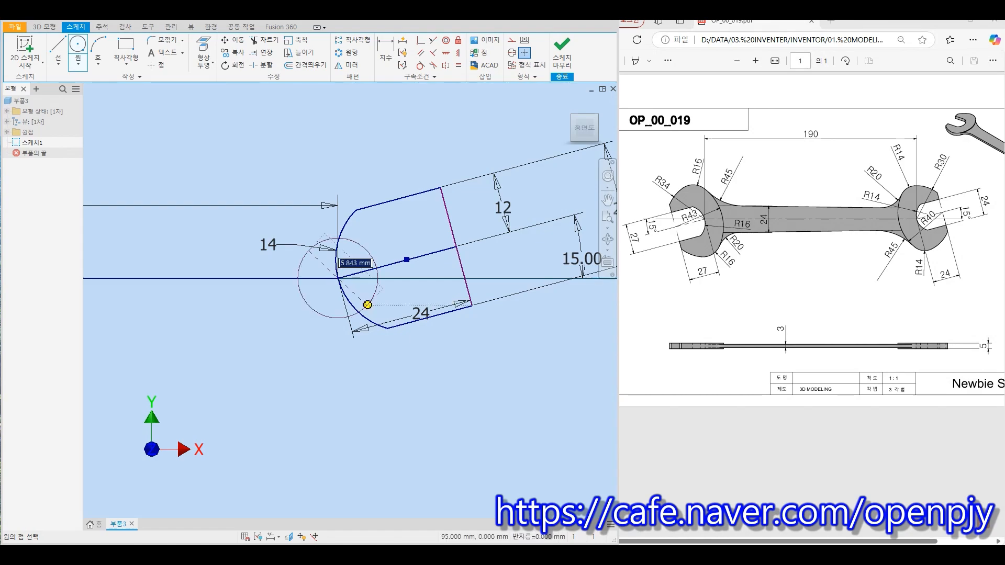
left_click(462, 386)
key("Escape")
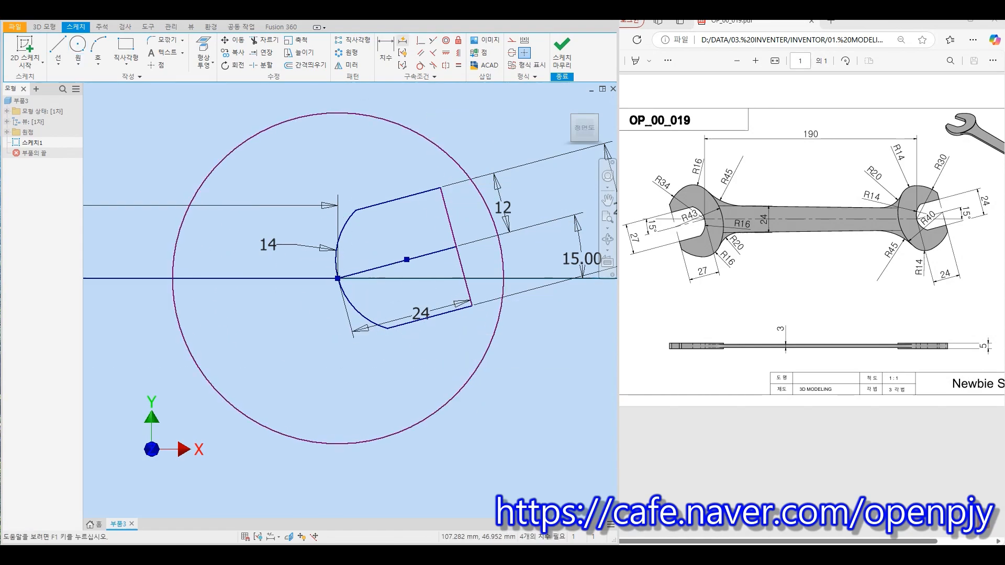
Step: Add a radius dimension of 30 mm to the large circle around the right jaw
left_click(386, 52)
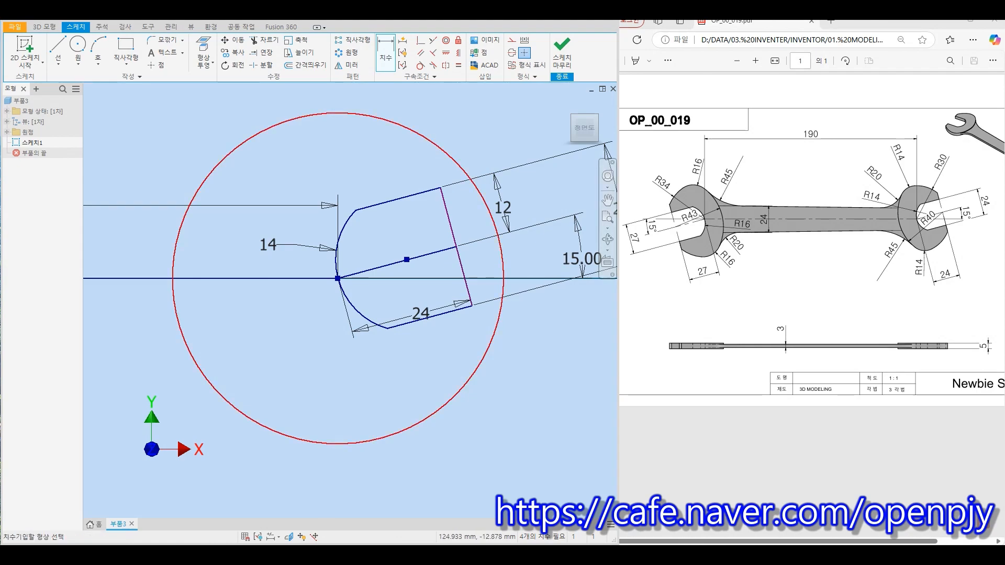
left_click(488, 349)
right_click(503, 366)
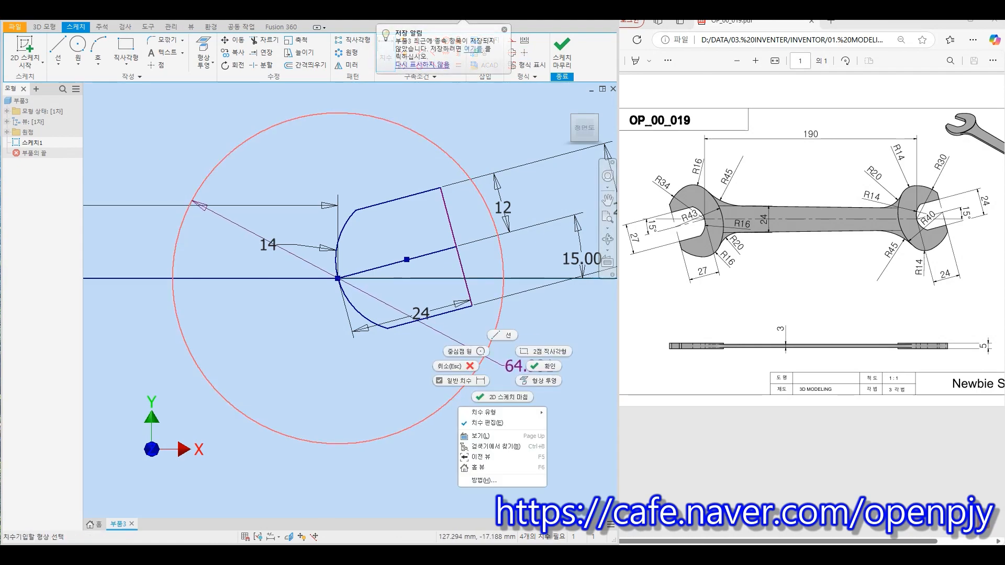
mouse_move(484, 412)
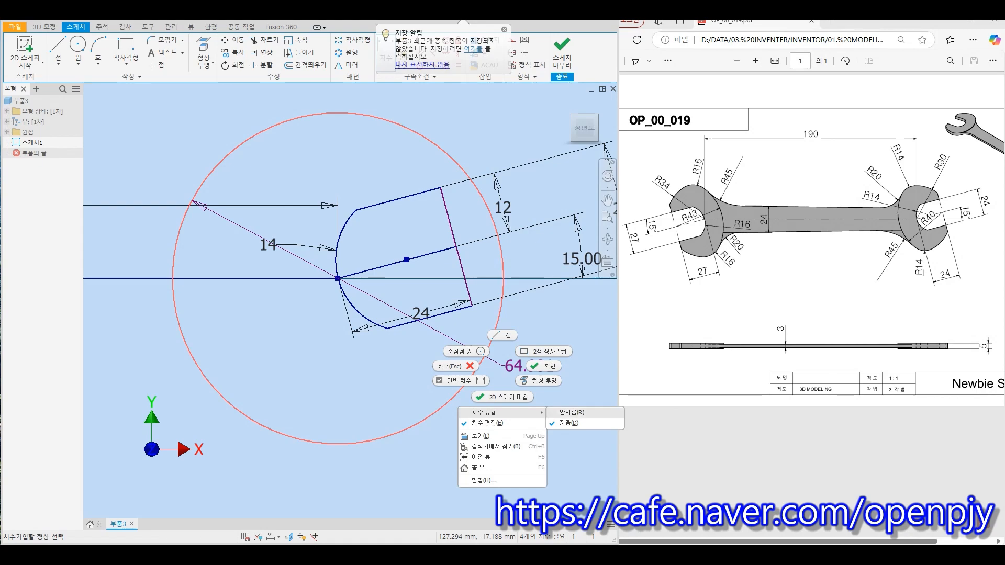
left_click(571, 412)
left_click(538, 375)
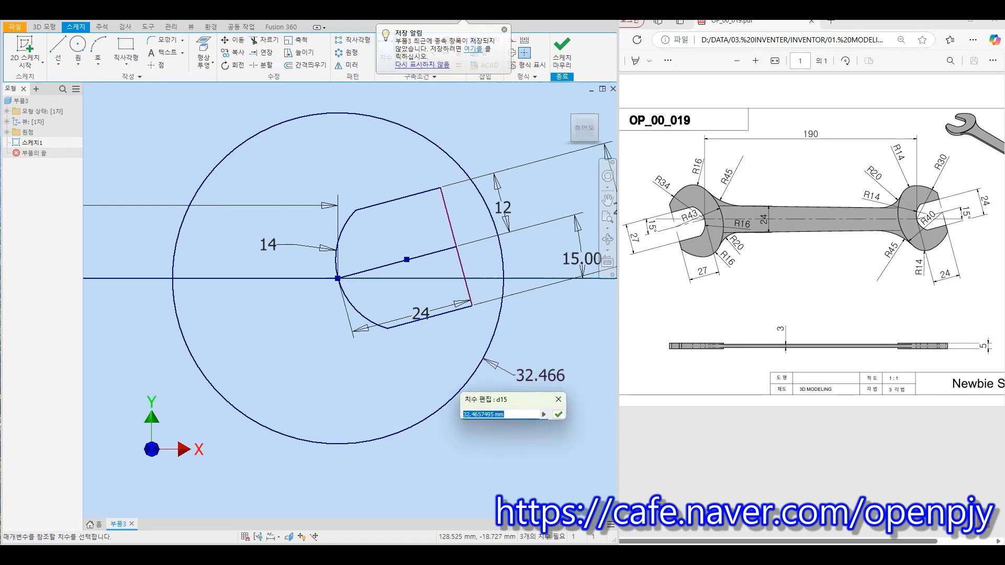
type("30")
key("Return")
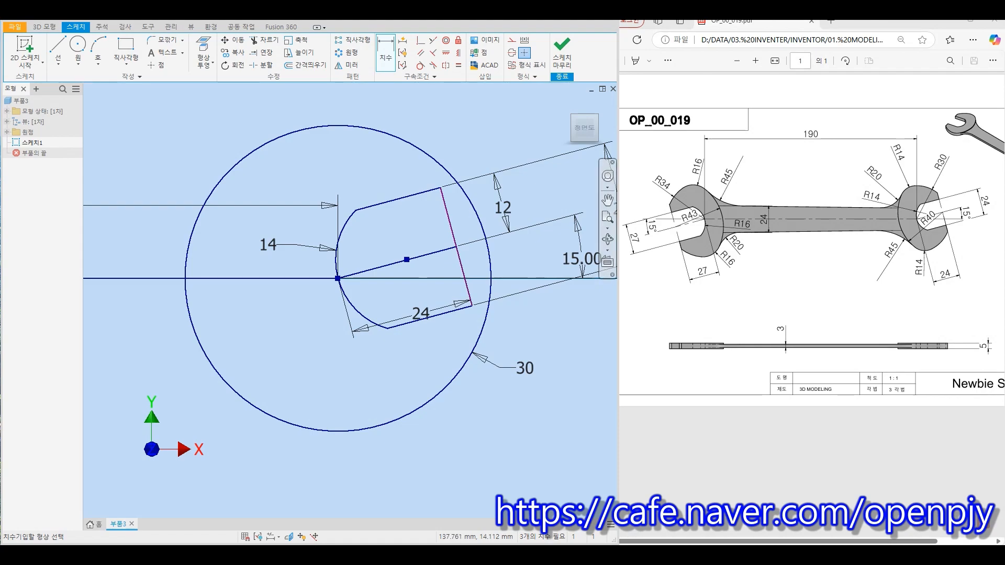
key("Escape")
left_click(78, 47)
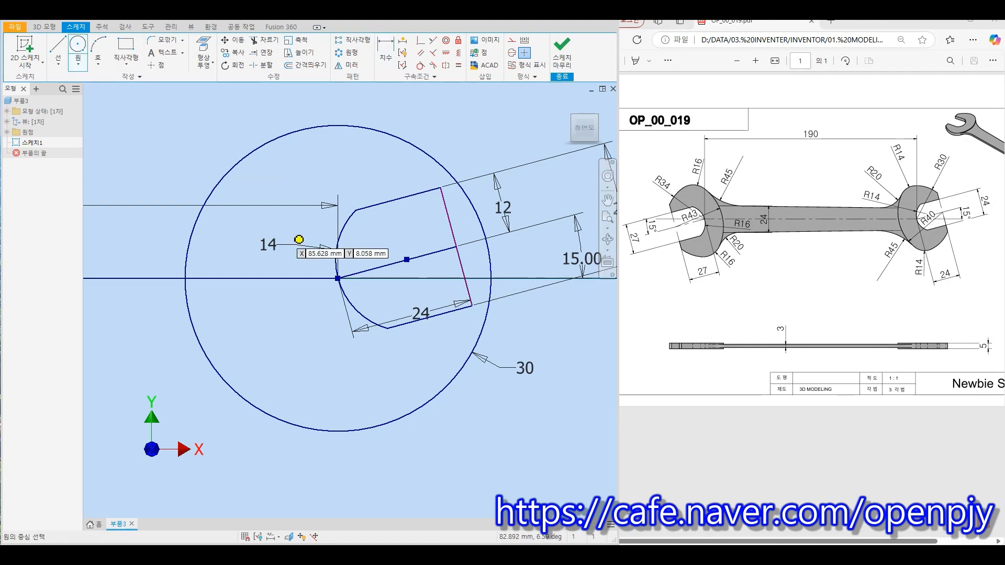
left_click(457, 245)
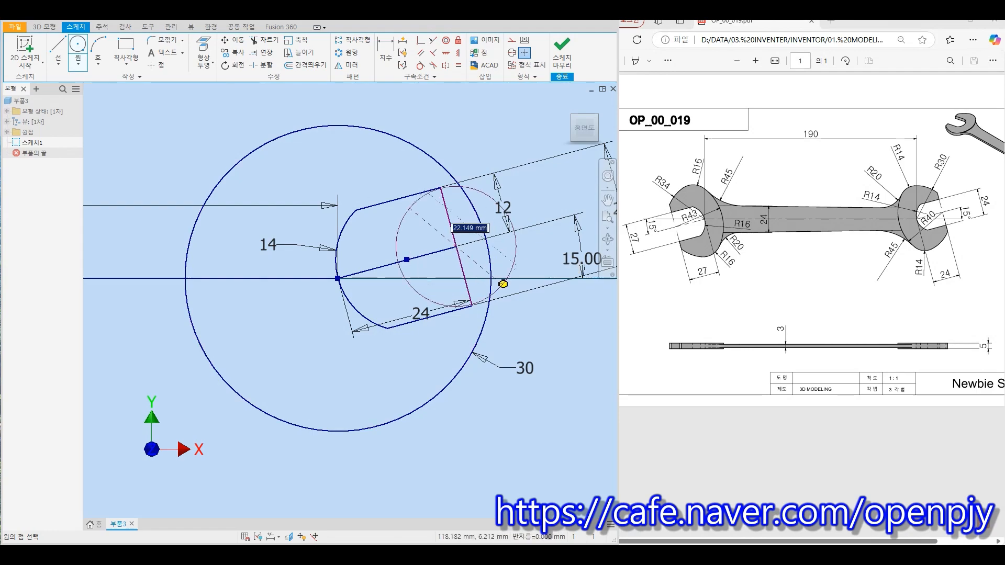
left_click(571, 336)
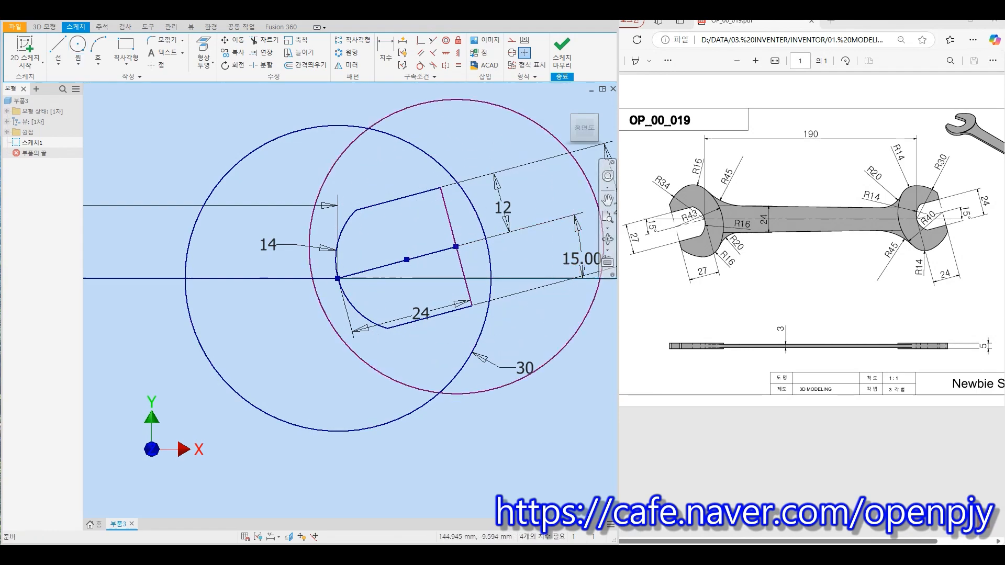
key("ctrl+z")
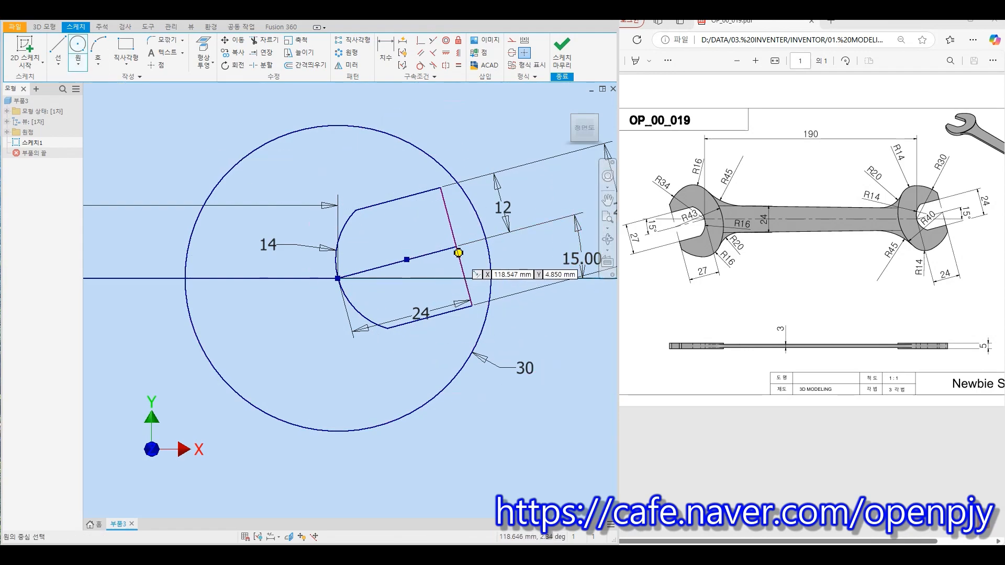
Step: Draw a circle centred on the right end of the slanted centre line, large enough to enclose the jaw opening's closing line
left_click(456, 245)
left_click(559, 335)
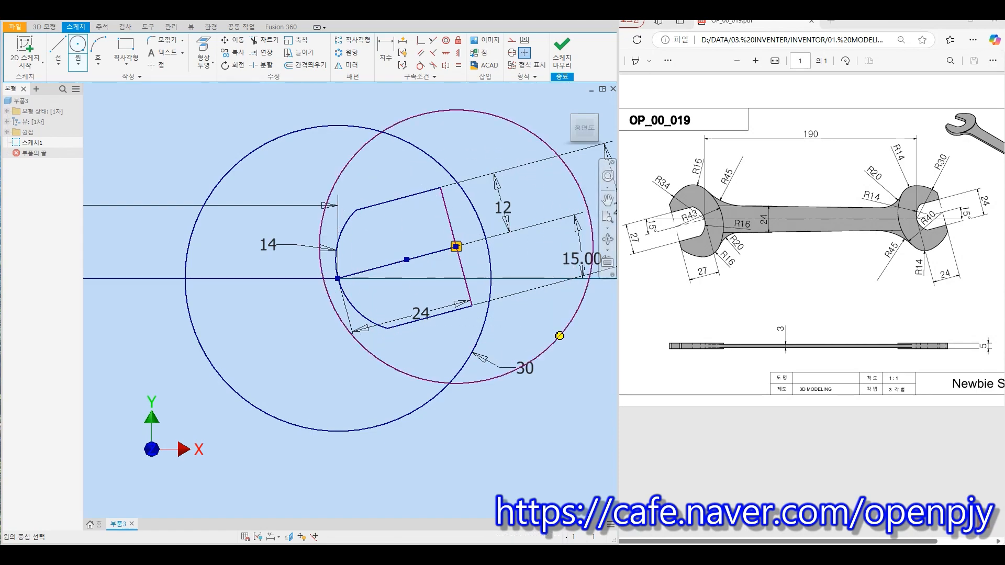
Step: Add a radius dimension of 40 mm to the circle centred on the right end of the slanted centre line
key("d")
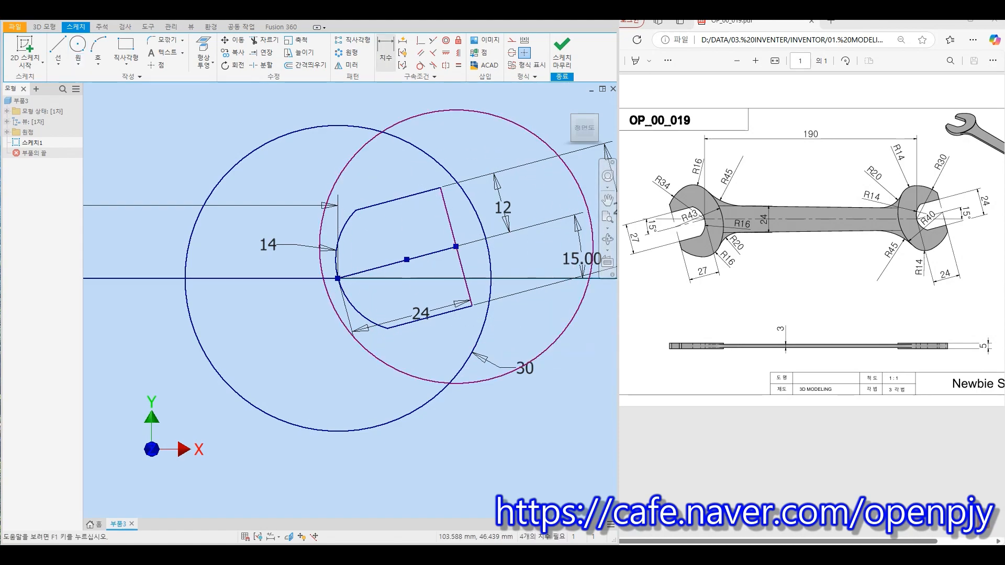
left_click(570, 324)
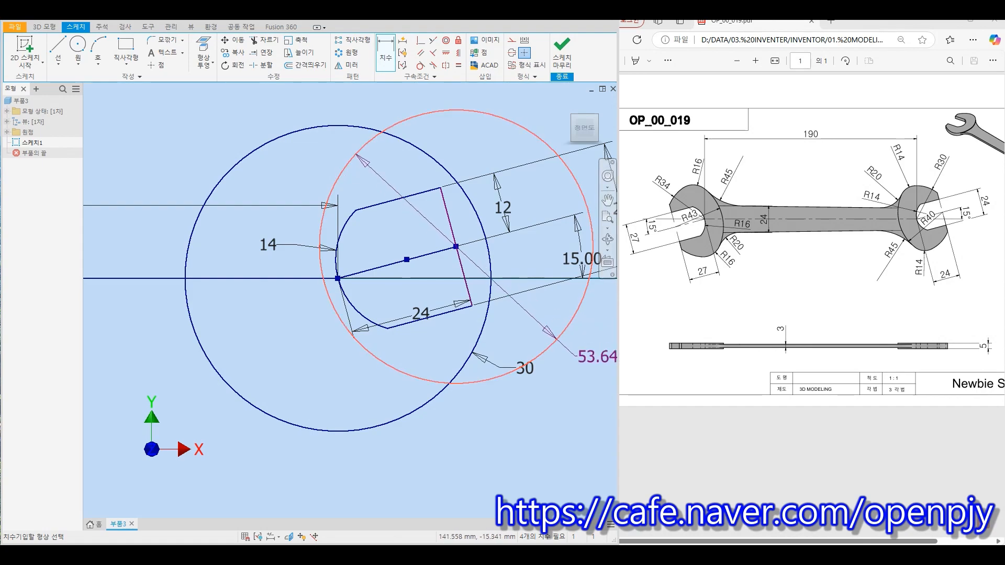
right_click(573, 356)
mouse_move(573, 403)
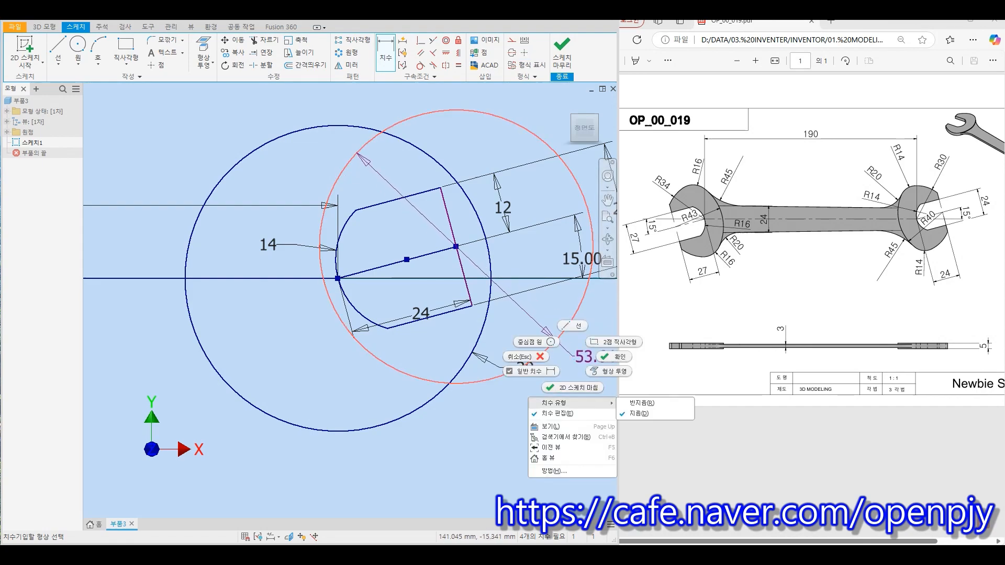
left_click(650, 402)
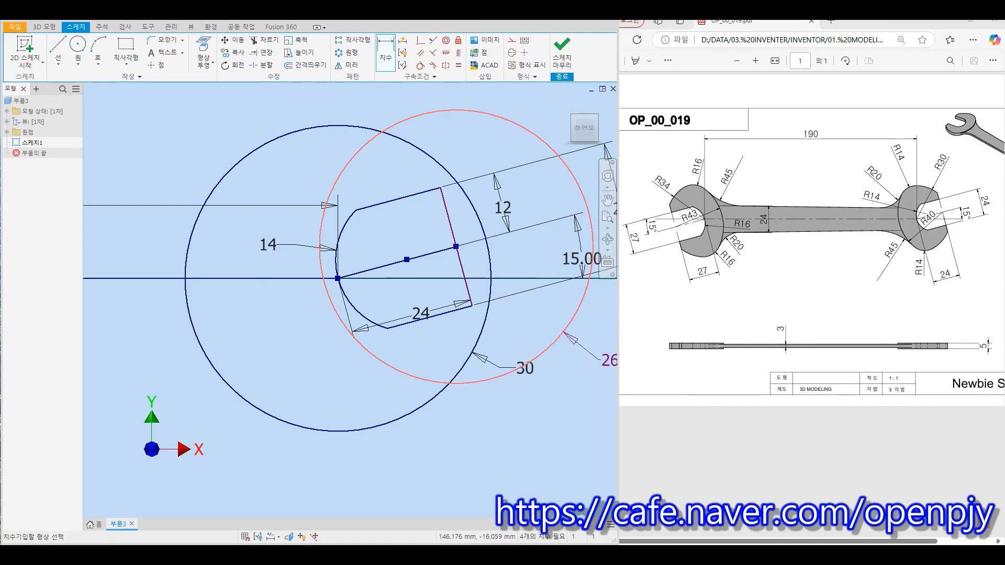
left_click(586, 340)
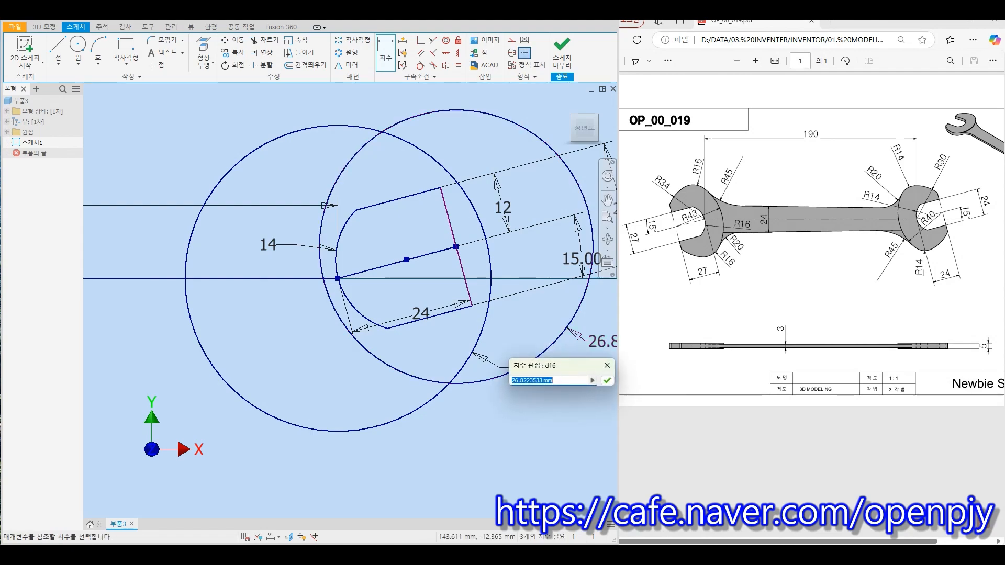
type("40")
key("Return")
scroll(483, 283, "down", 3)
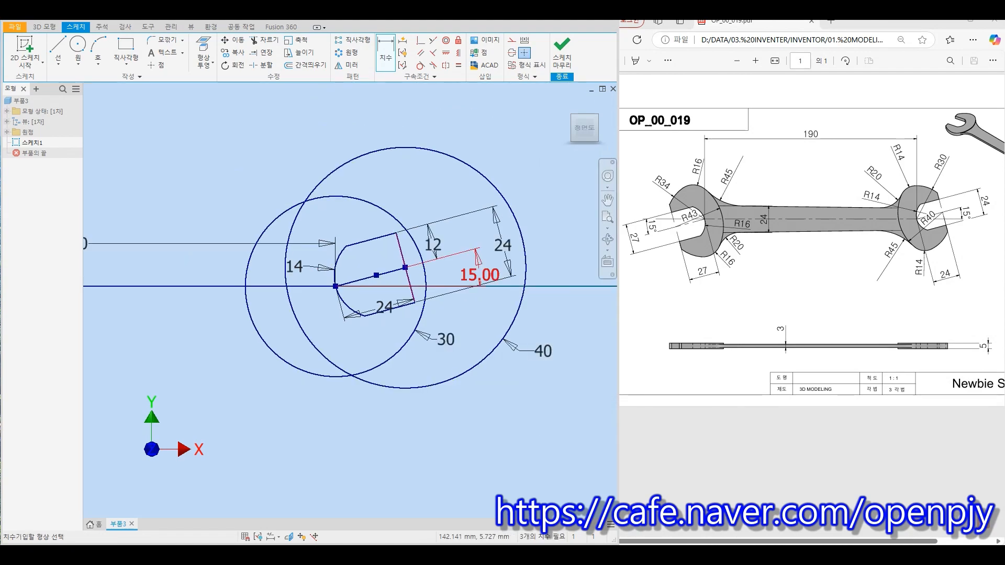
Step: Extend both ends of the right jaw's closing line to meet the 30 mm radius circle
left_click(261, 53)
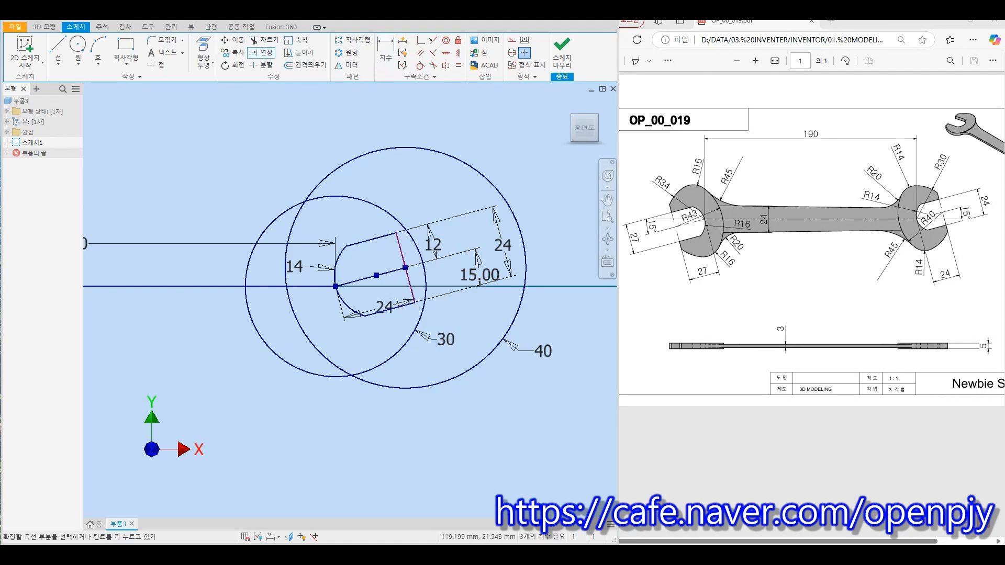
scroll(406, 230, "up", 3)
left_click(402, 293)
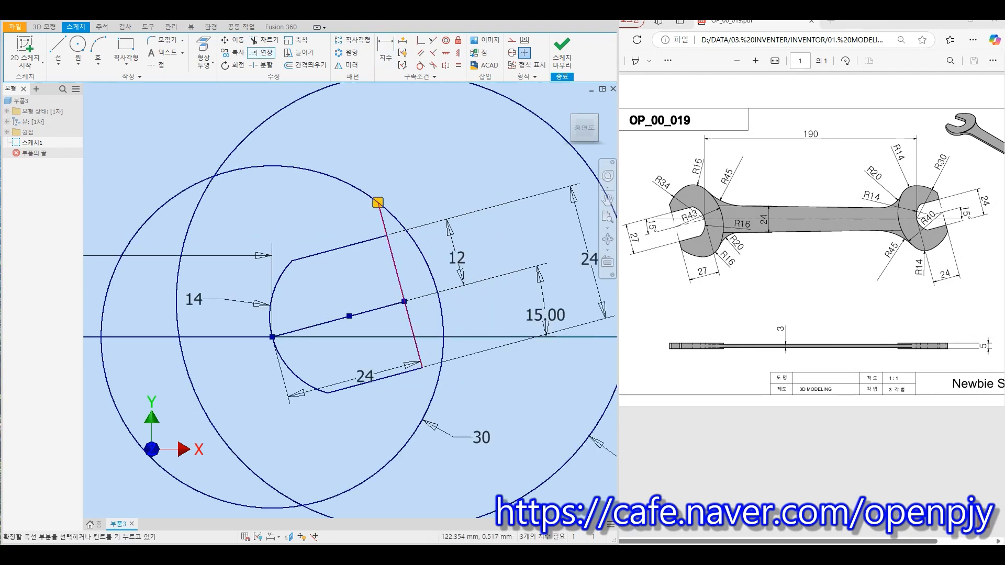
left_click(426, 384)
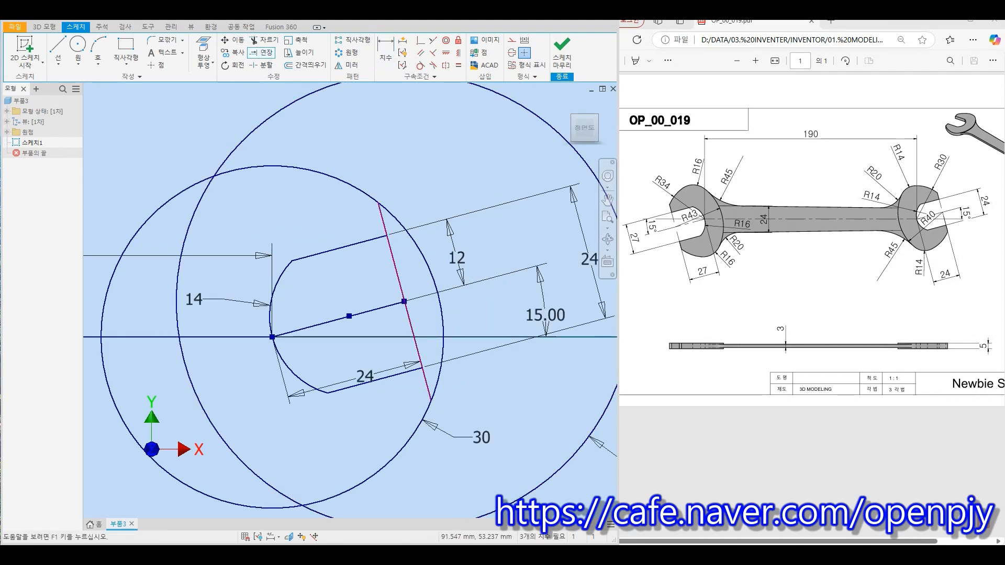
Step: Trim the two right-head circles to the closed head outline, removing the outer portions and the arc beyond the closing line
left_click(264, 40)
left_click(249, 134)
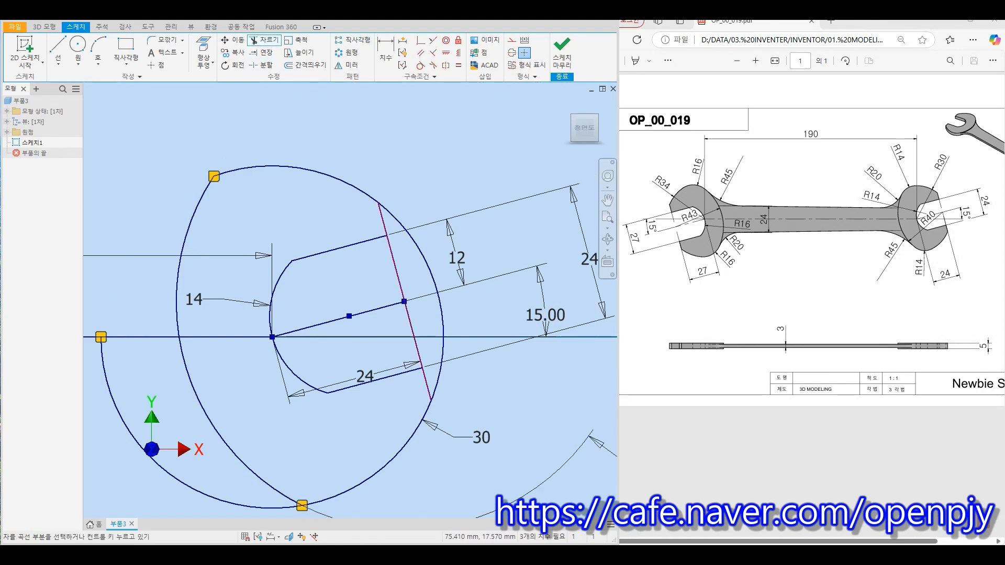
left_click_drag(155, 368, 110, 428)
scroll(472, 428, "down", 3)
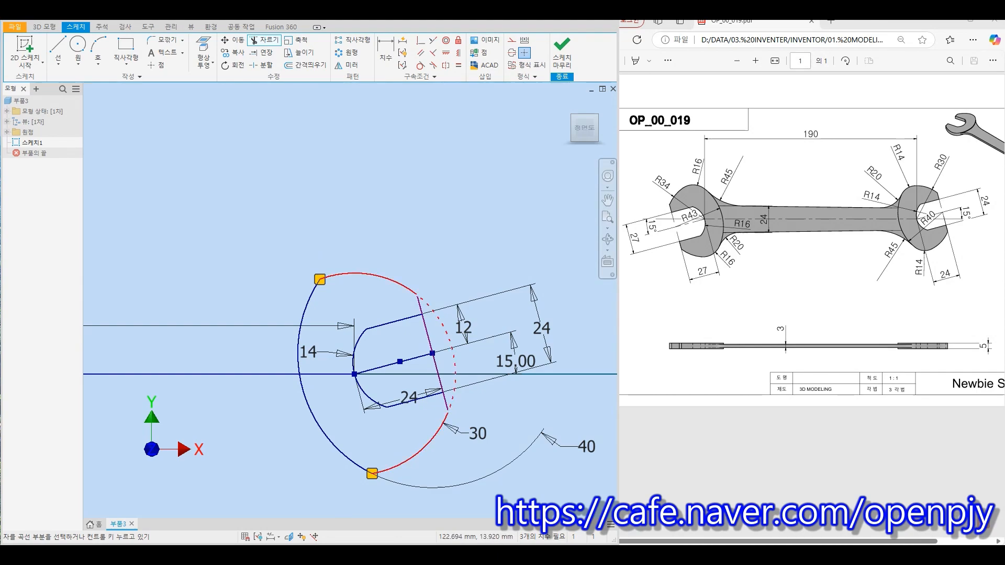
left_click(453, 366)
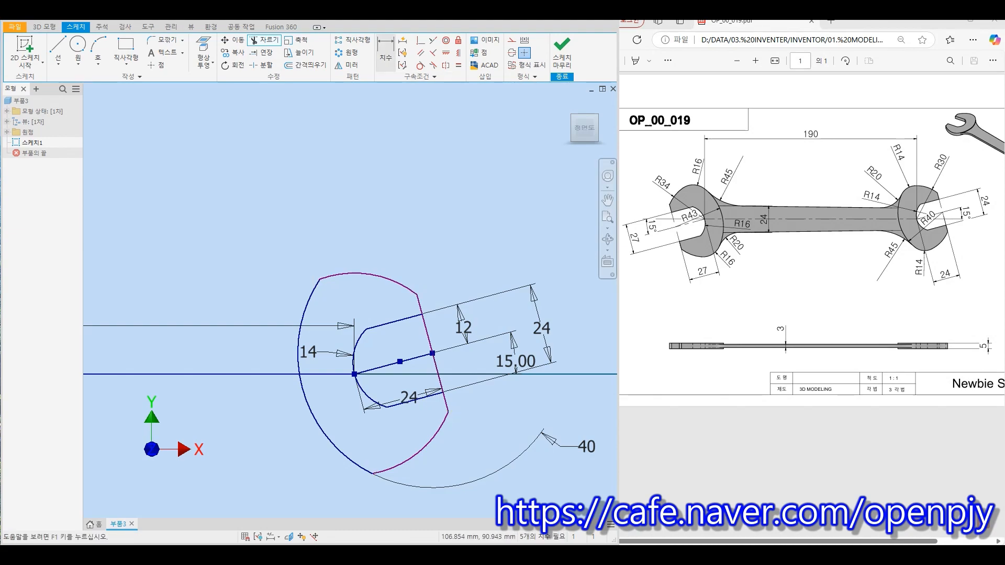
Step: Dimension the right head's upper arc with a 30 mm radius and make the lower arc equal to it
left_click(386, 52)
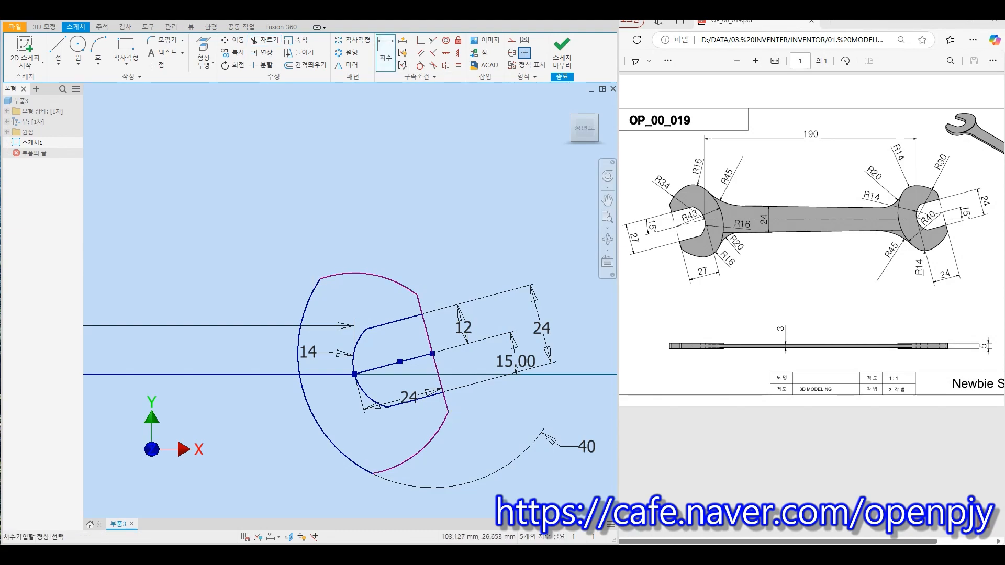
left_click(388, 279)
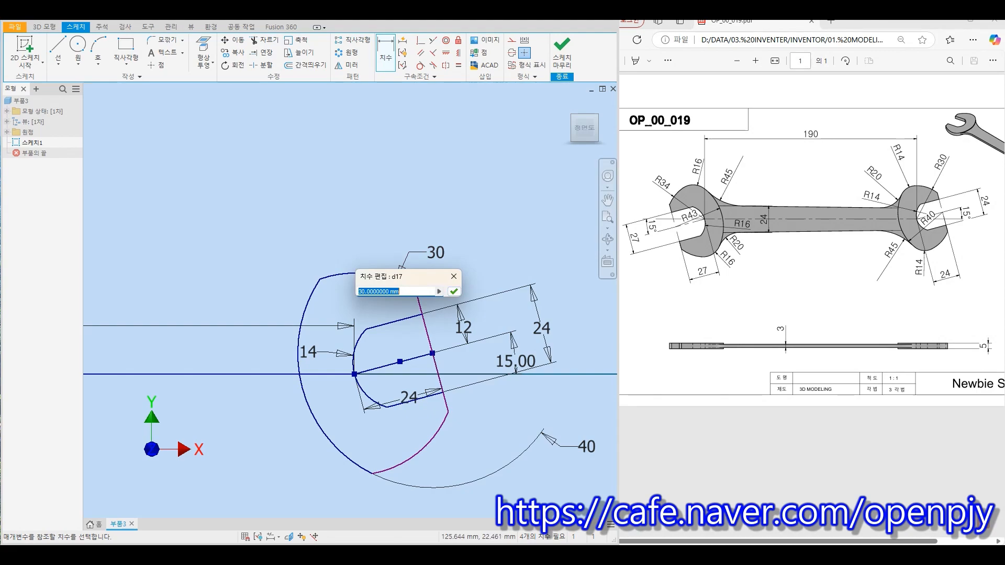
key("Return")
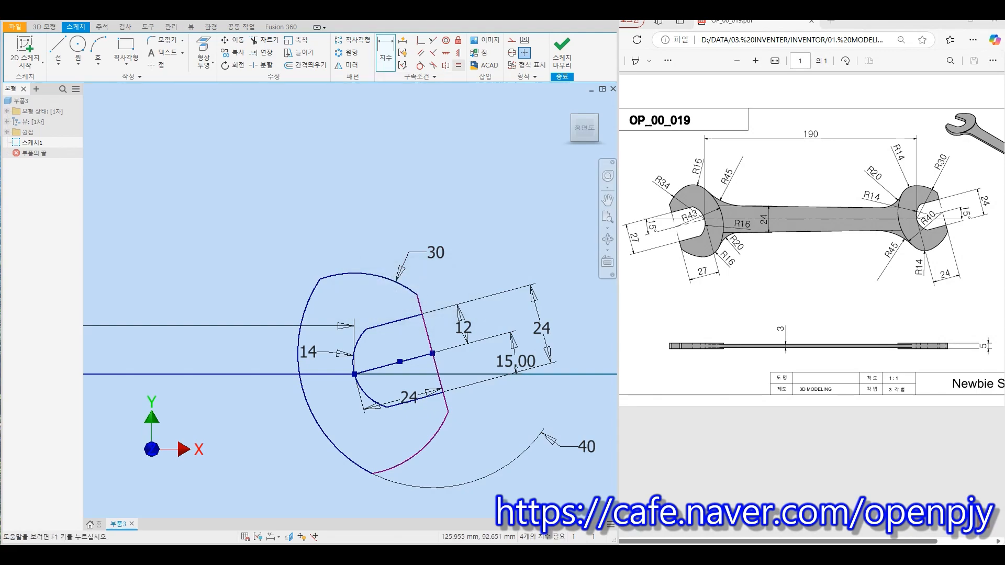
left_click(459, 65)
left_click(377, 275)
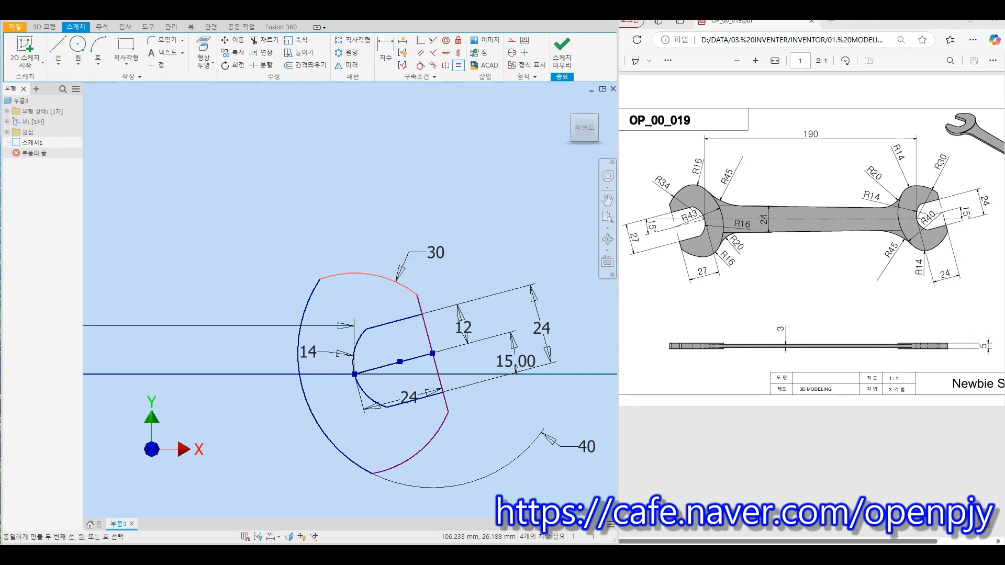
left_click(418, 449)
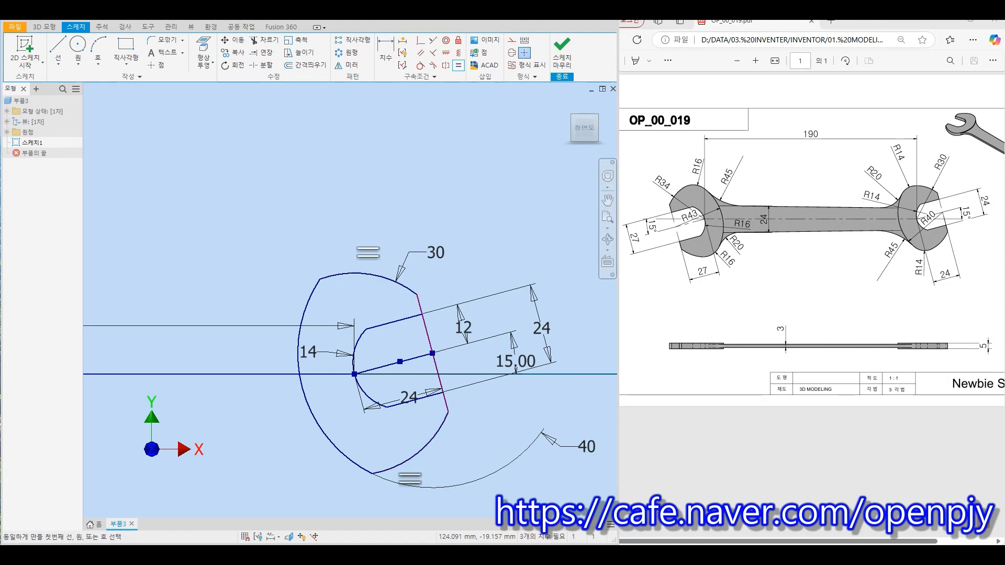
key("Escape")
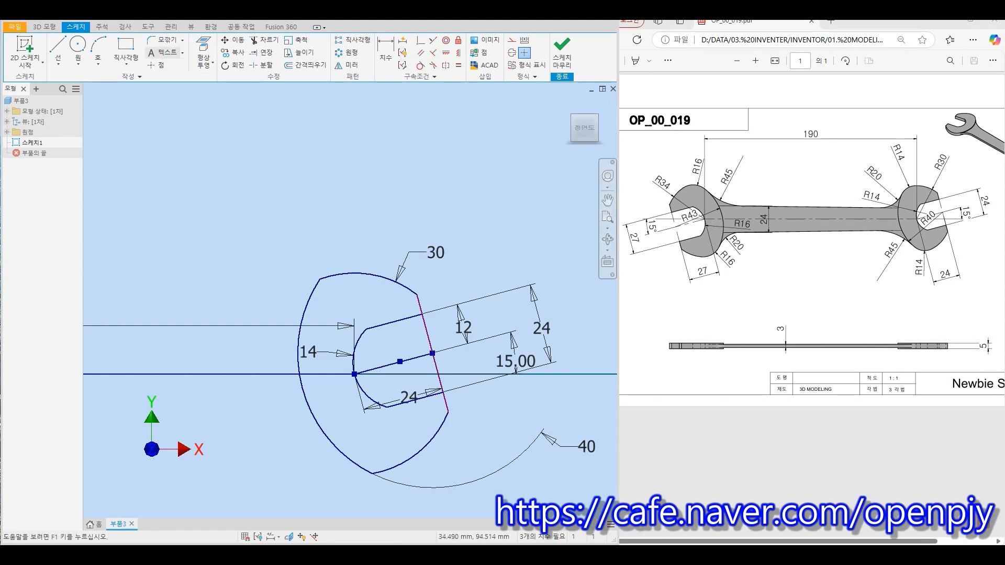
Step: Fillet the upper and lower corners on the handle side of the right head with a 14 mm radius
left_click(167, 40)
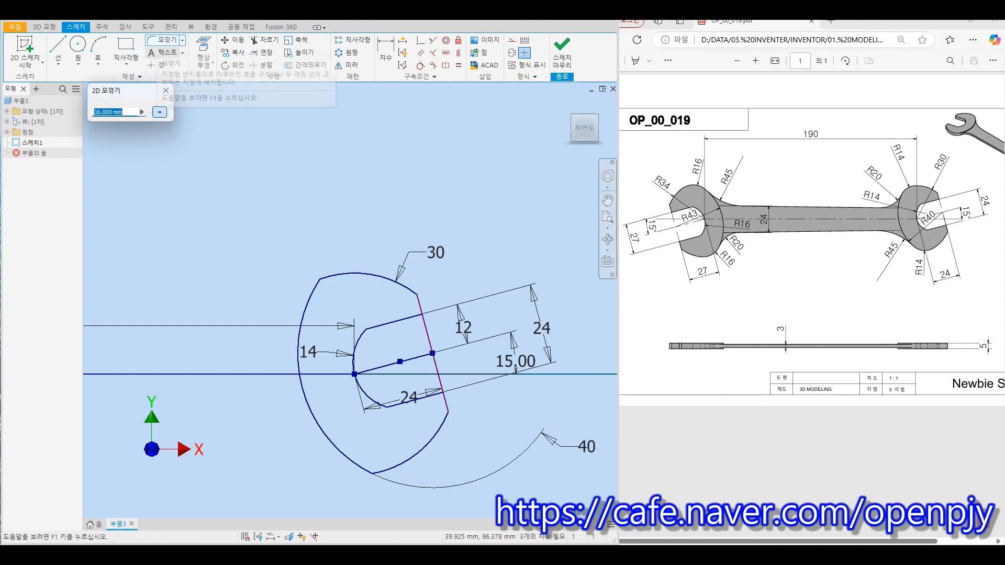
type("14")
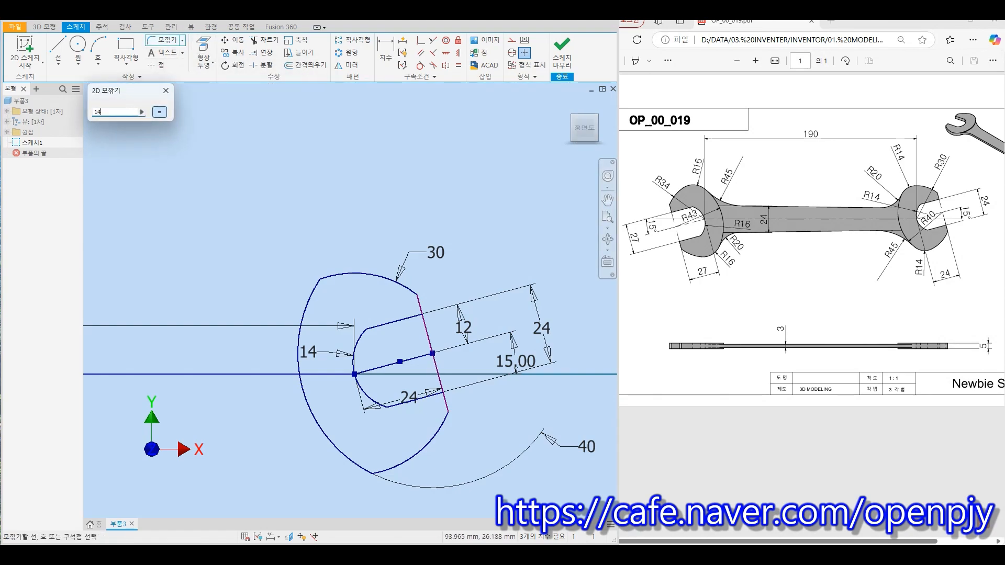
left_click(321, 280)
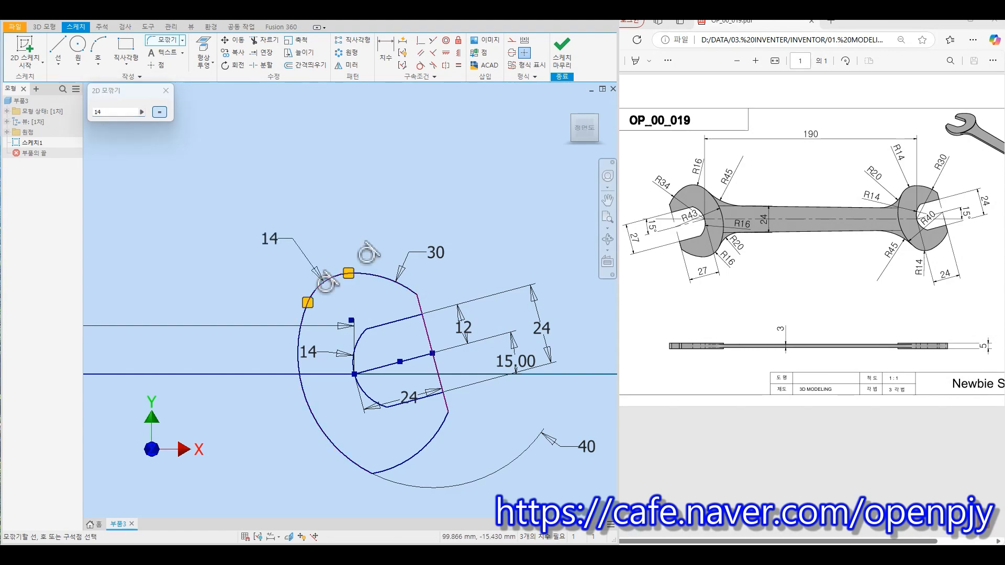
left_click(324, 278)
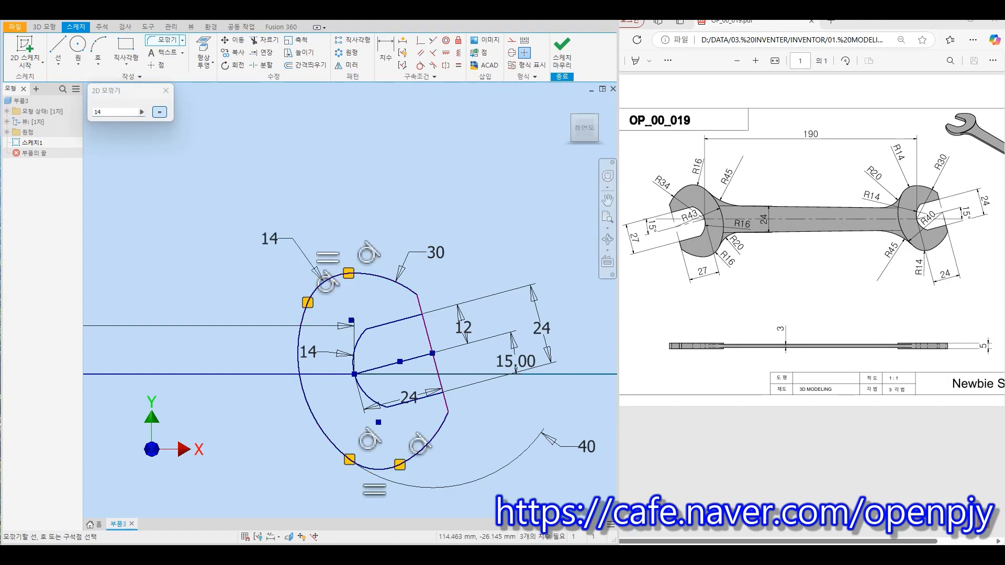
key("Escape")
Step: Split the right head's closing line where it meets the upper and lower jaw lines
scroll(460, 424, "up", 3)
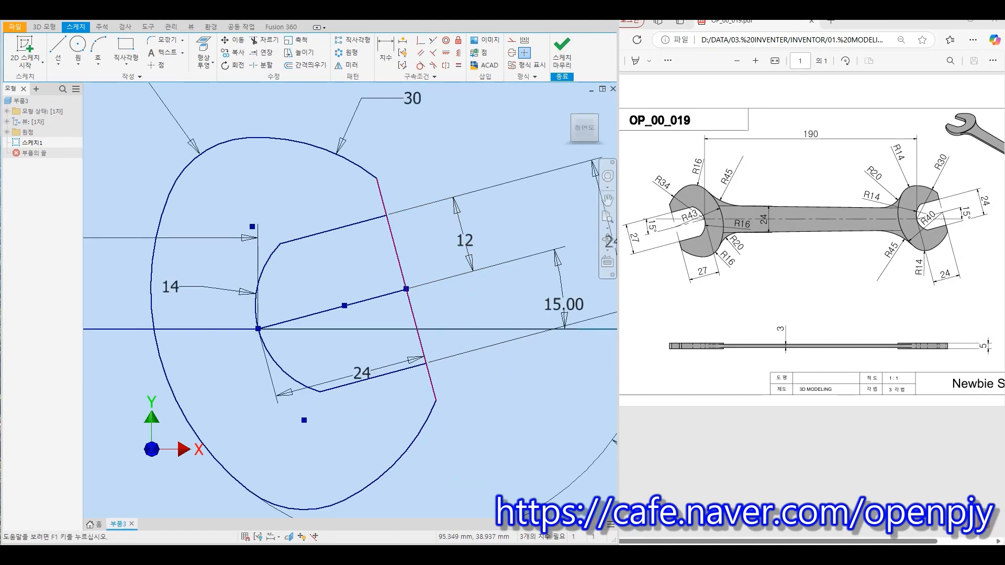
left_click(261, 64)
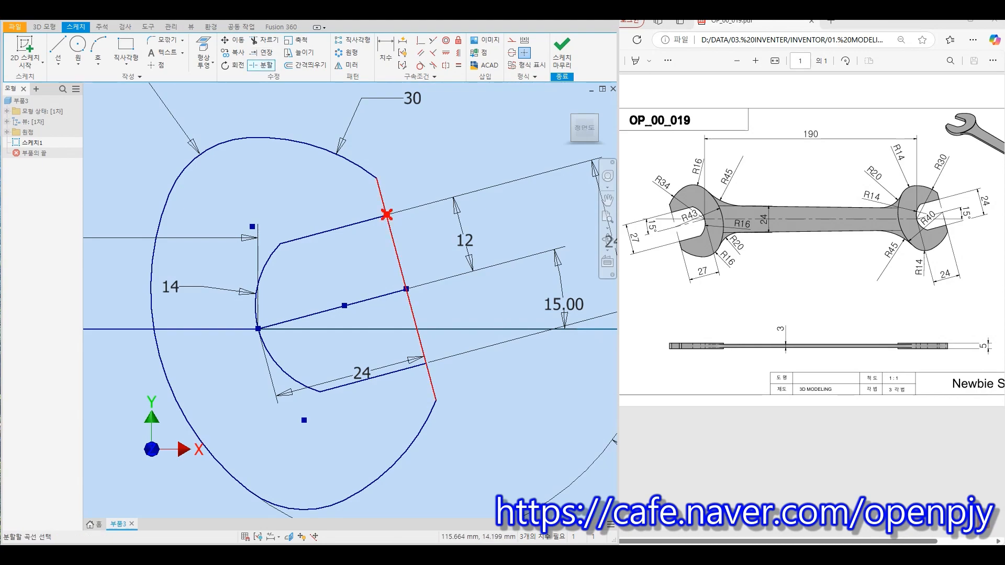
left_click(386, 214)
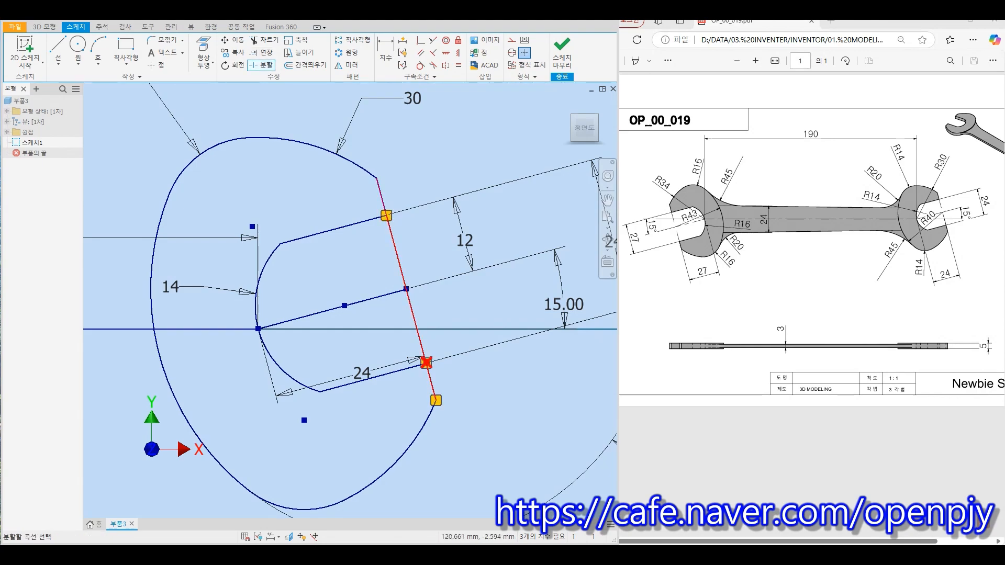
left_click(421, 345)
key("Escape")
Step: Convert the closing line's middle segment and the slanted centre line inside the right jaw to construction lines
left_click_drag(450, 317, 379, 280)
left_click(511, 39)
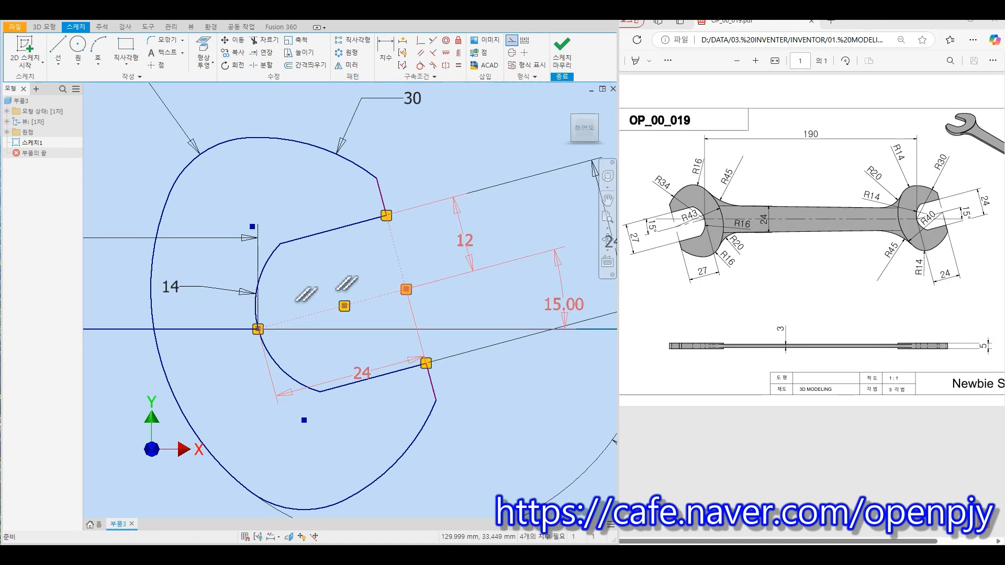
key("Escape")
Step: Finish the sketch and extrude the left and right head profiles symmetrically to a total thickness of 5 mm
scroll(464, 175, "down", 4)
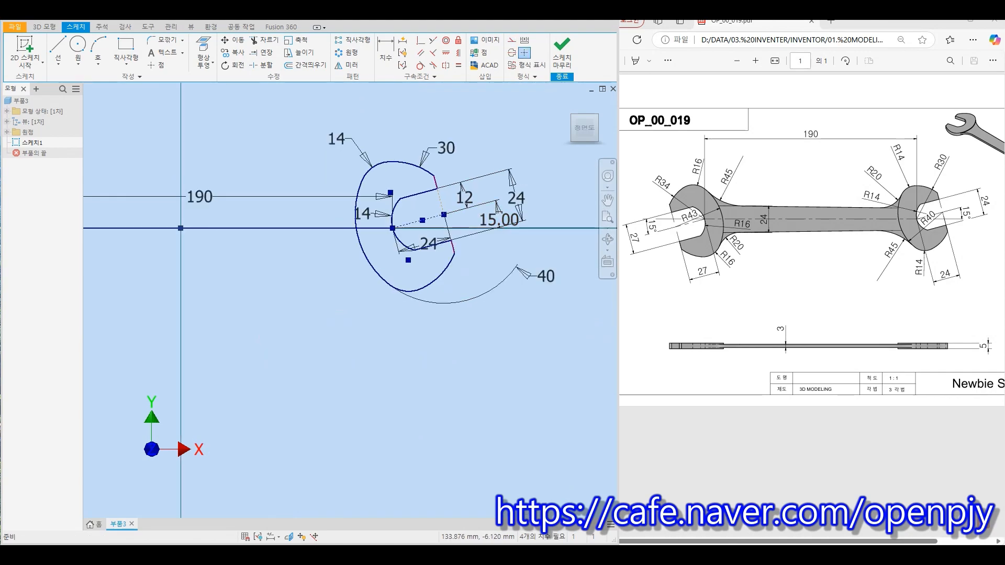
scroll(478, 240, "down", 2)
mouse_move(313, 267)
middle_mouse_down()
mouse_move(337, 263)
mouse_move(345, 273)
middle_mouse_up()
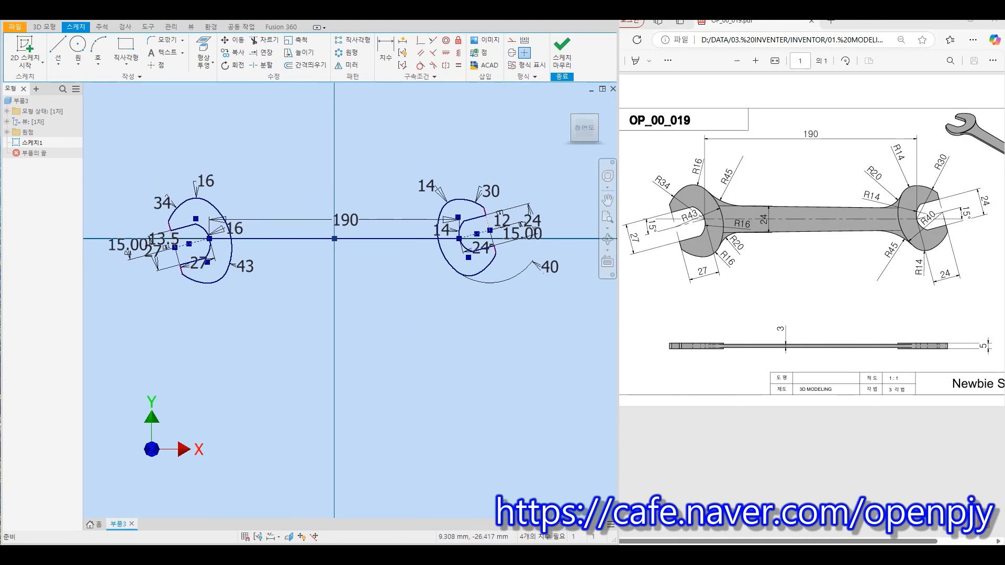
left_click(562, 52)
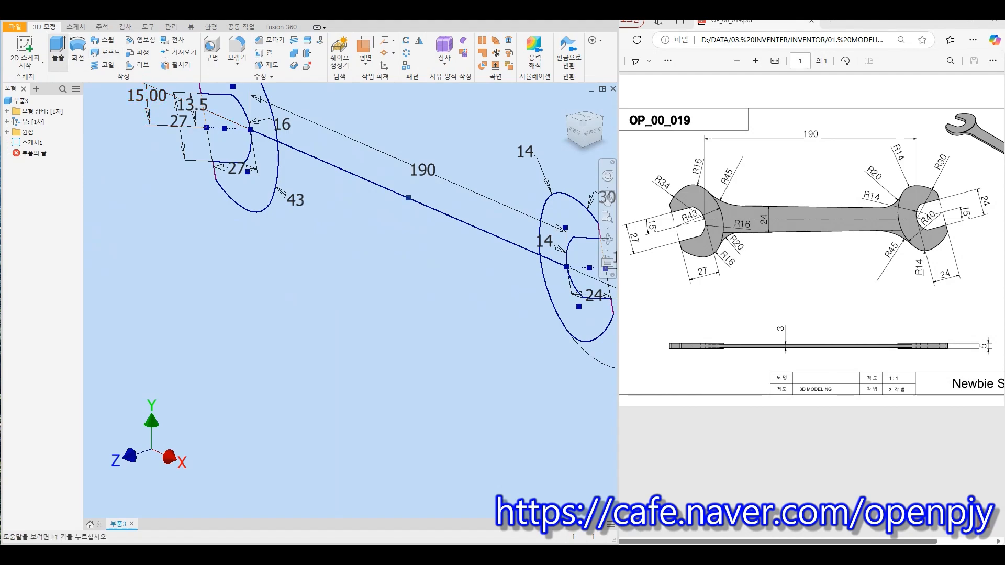
left_click(57, 49)
left_click(273, 170)
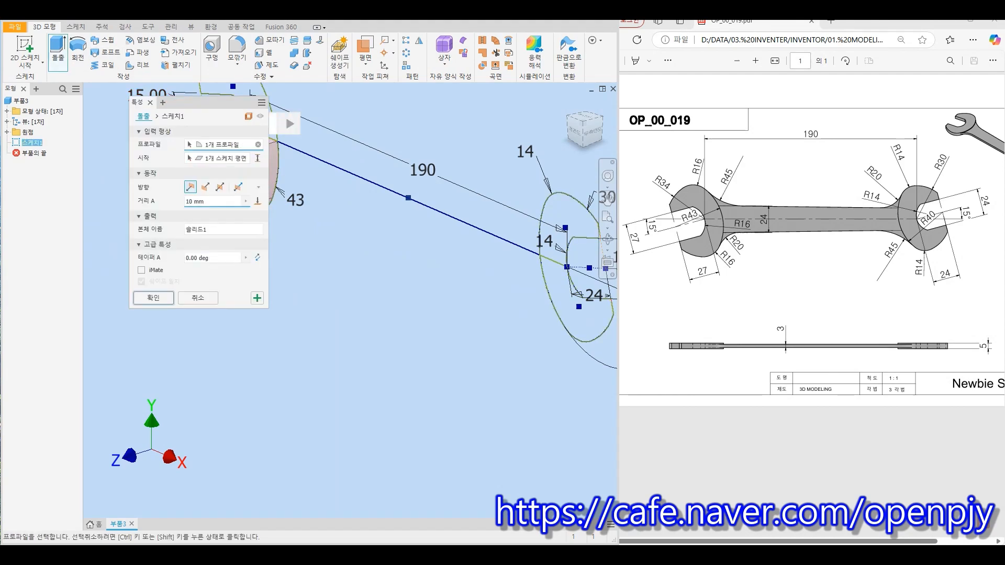
middle_click_drag(273, 170, 317, 200)
left_click(357, 144)
scroll(397, 206, "down", 3)
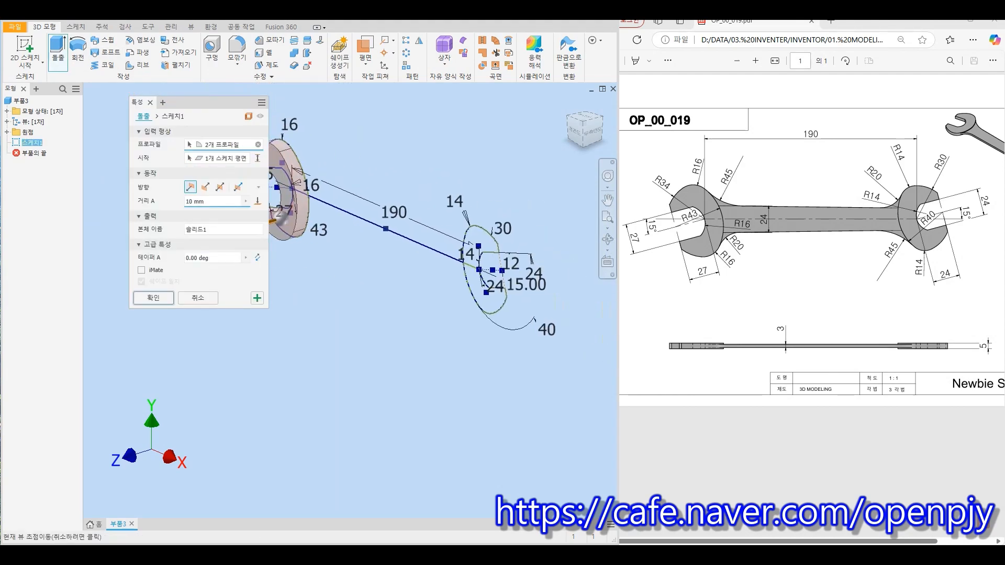
left_click(475, 294)
left_click(475, 239)
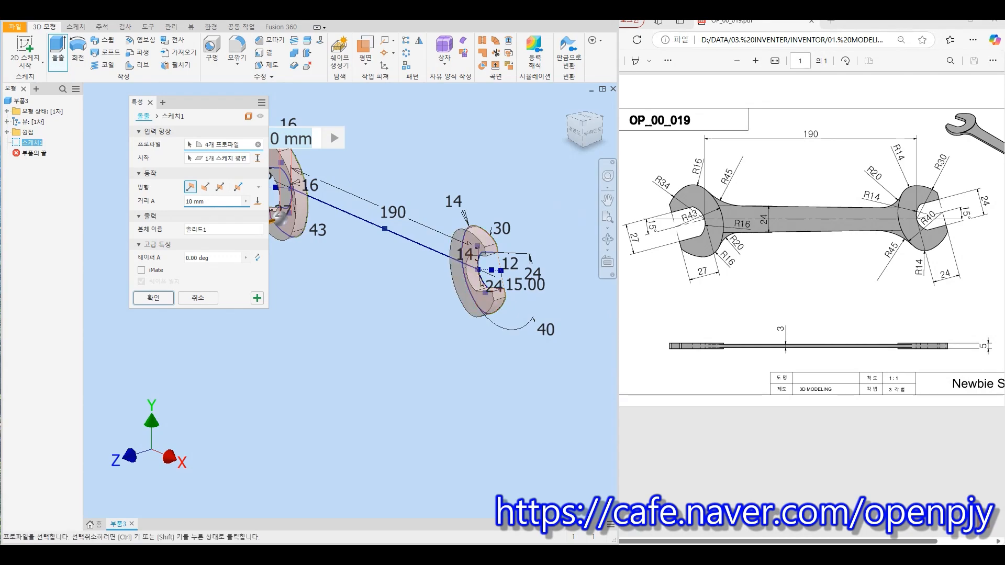
left_click(220, 187)
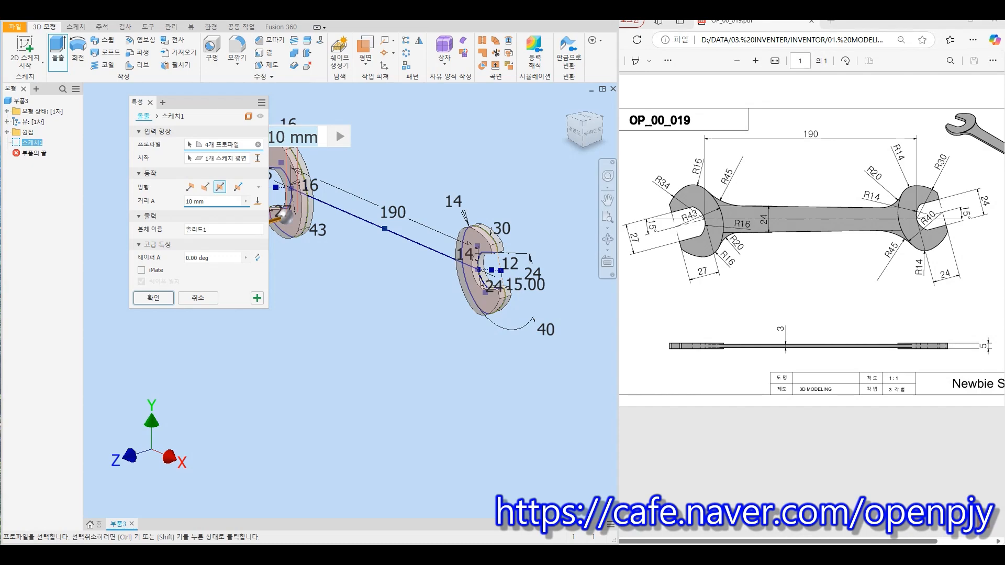
left_click(215, 201)
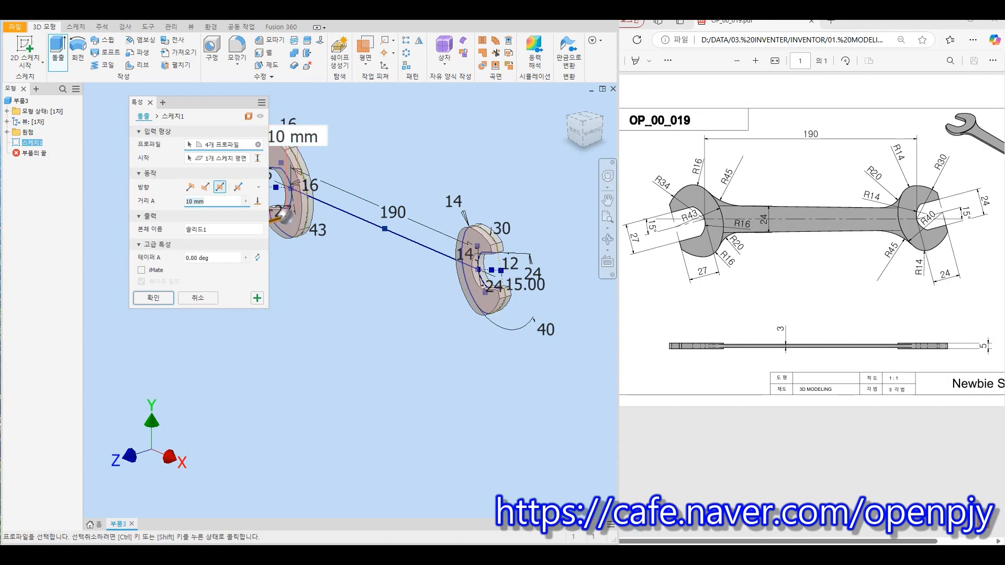
type("5")
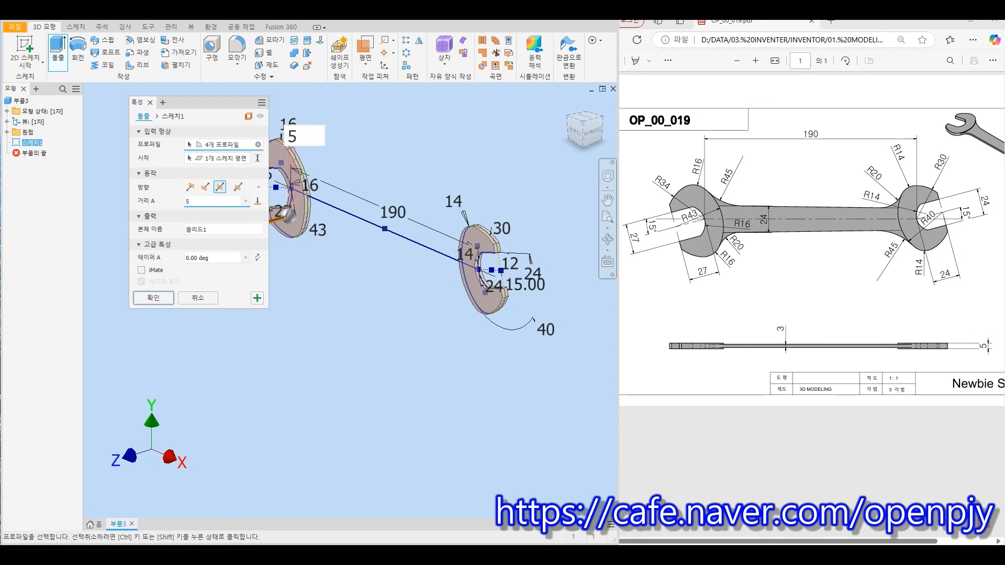
key("Return")
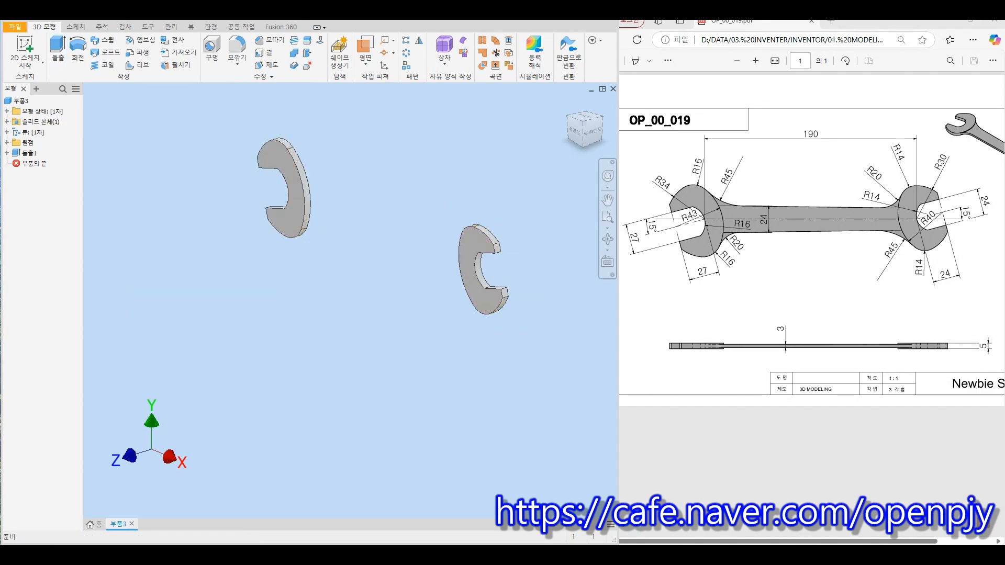
Step: Share the head outline sketch from the extrusion and start a new sketch on the XY plane
middle_click_drag(335, 283, 430, 293, "shift")
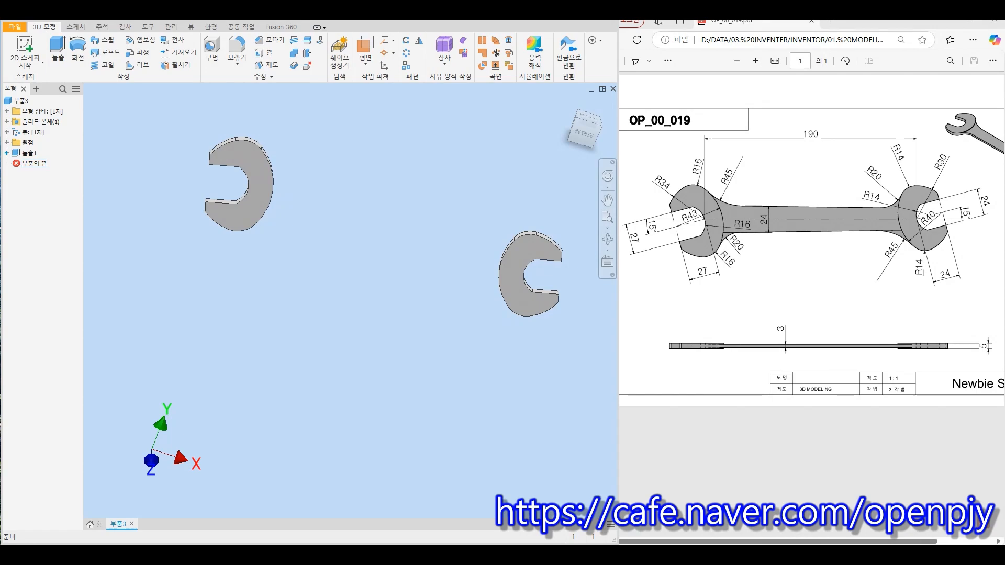
left_click(7, 154)
left_click_drag(41, 164, 30, 149)
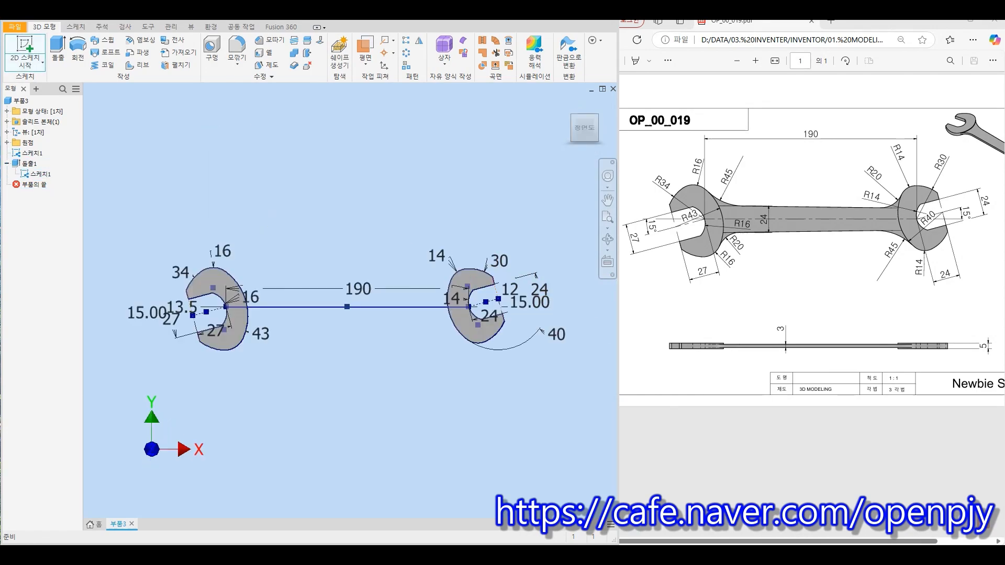
left_click(25, 52)
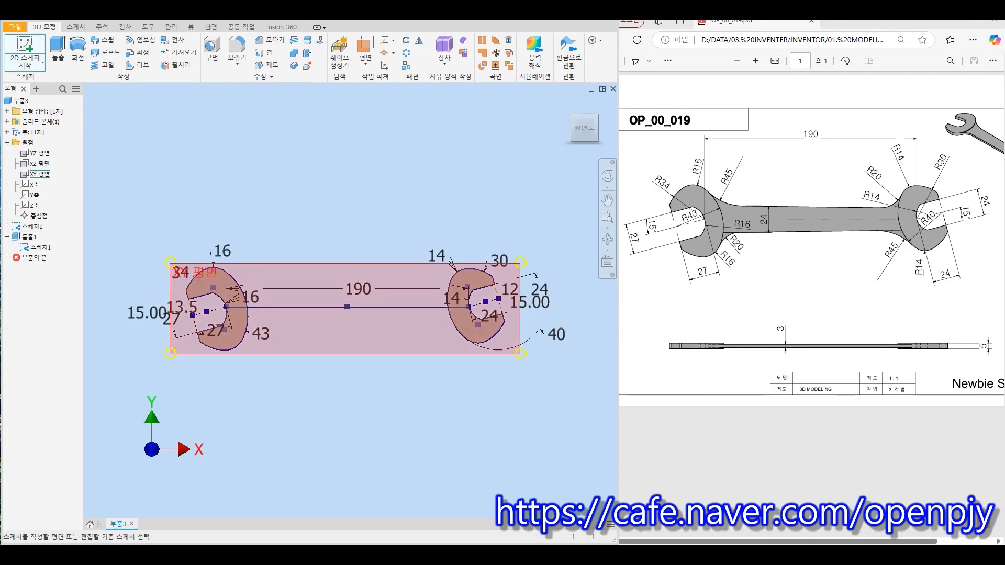
left_click(40, 173)
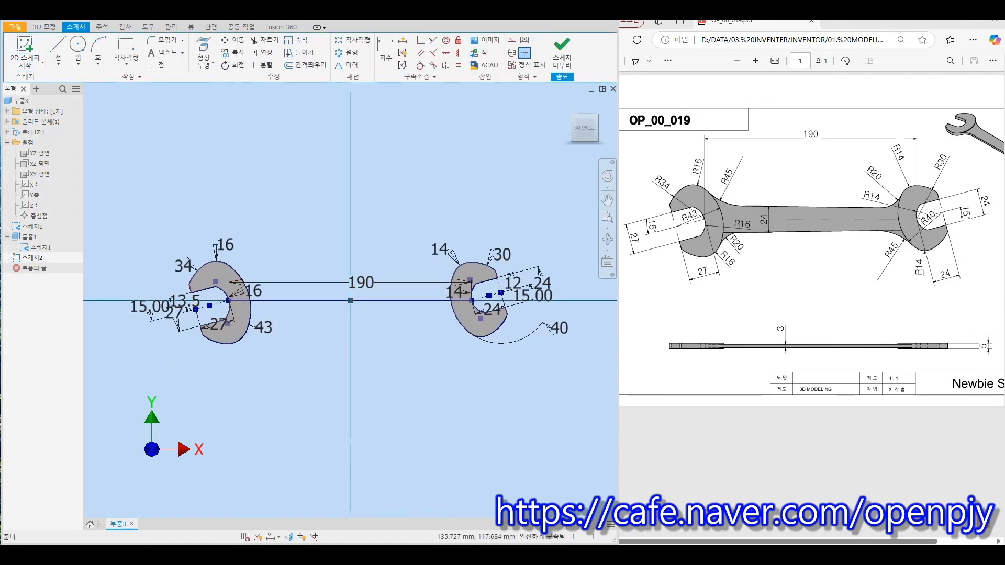
Step: Sketch two horizontal handle lines between the heads, about 10 mm above and 14 mm below the centre line
key("l")
scroll(277, 296, "up", 5)
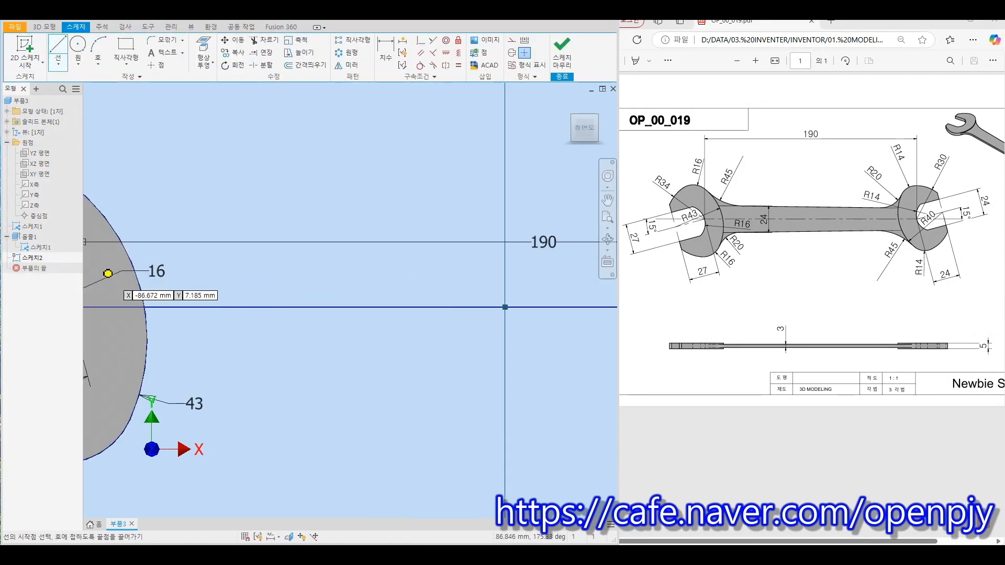
left_click(101, 260)
scroll(354, 280, "down", 5)
scroll(459, 265, "up", 4)
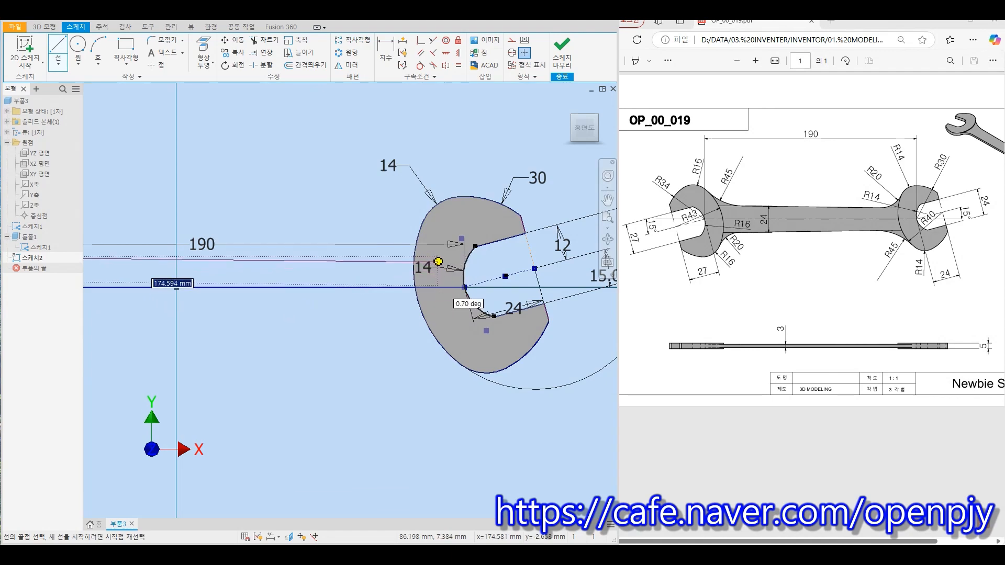
double_click(437, 256)
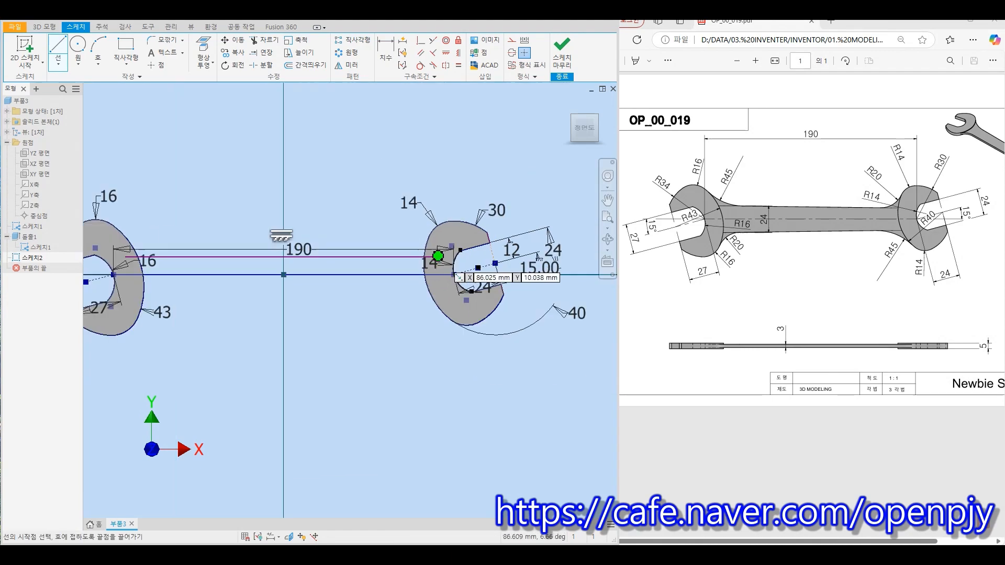
scroll(438, 254, "down", 2)
left_click(121, 299)
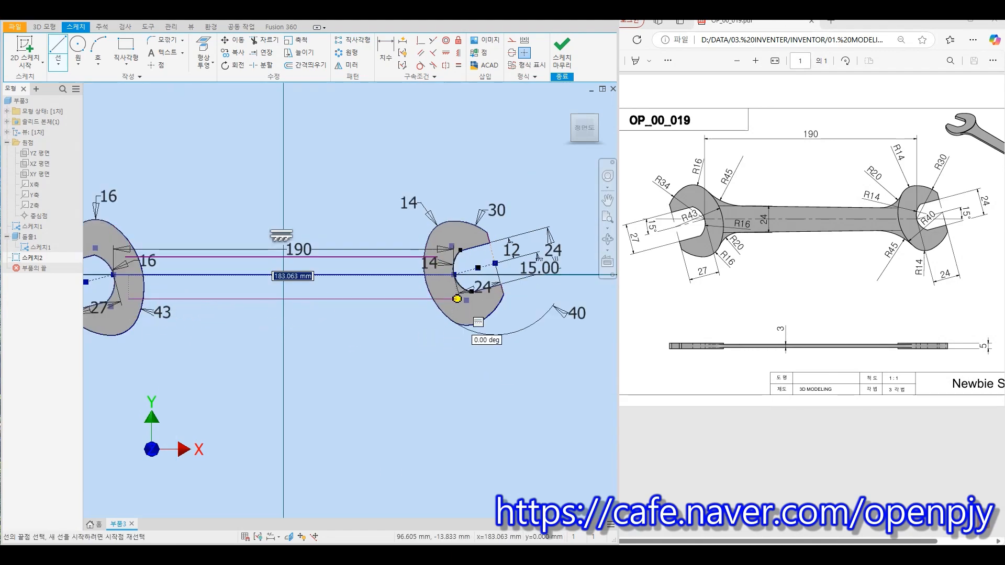
left_click(450, 298)
key("Escape")
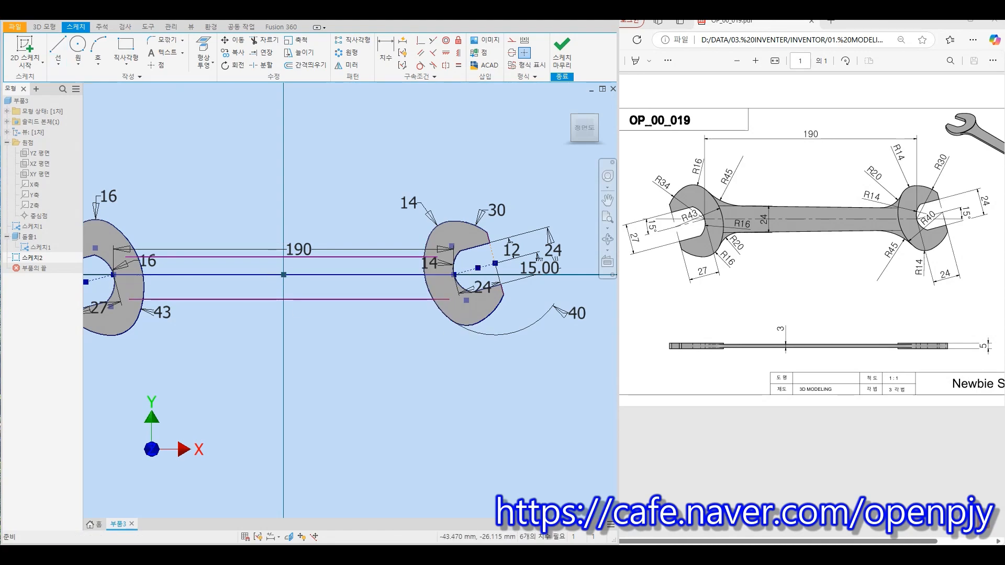
Step: Draw a vertical closing line inside the left head, from the upper handle line's left end down past the lower line
middle_click_drag(189, 321, 260, 308)
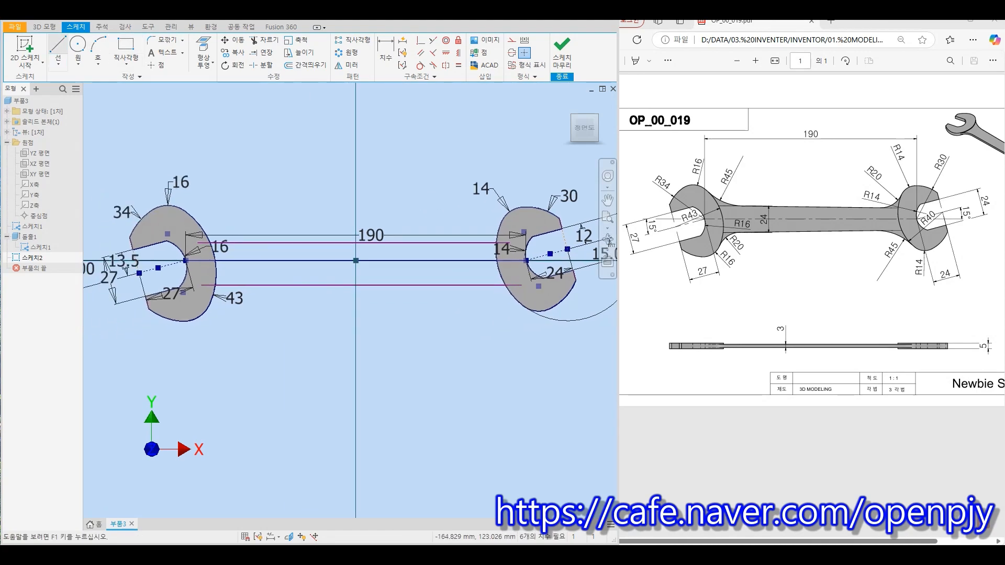
left_click(58, 50)
scroll(180, 240, "up", 2)
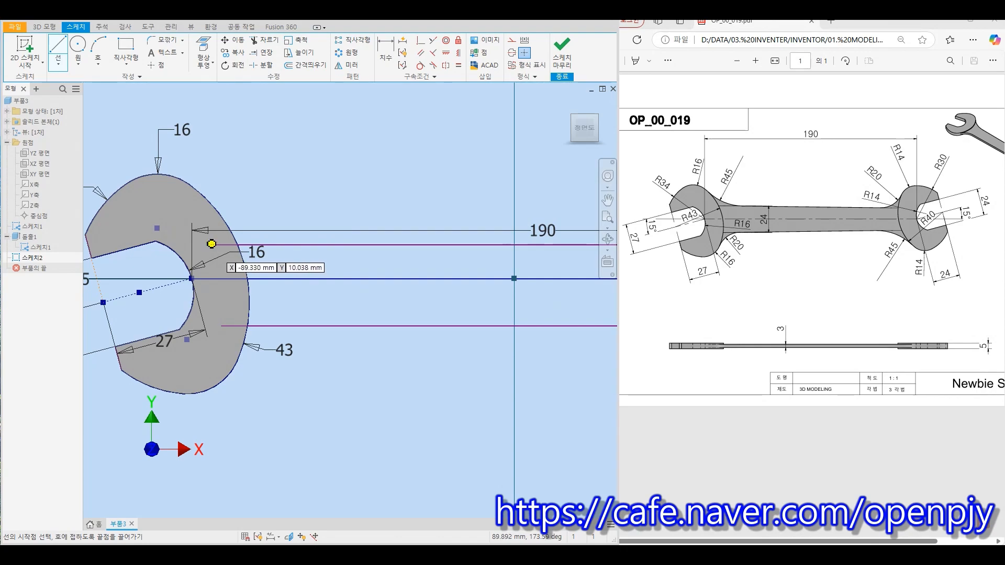
left_click(214, 244)
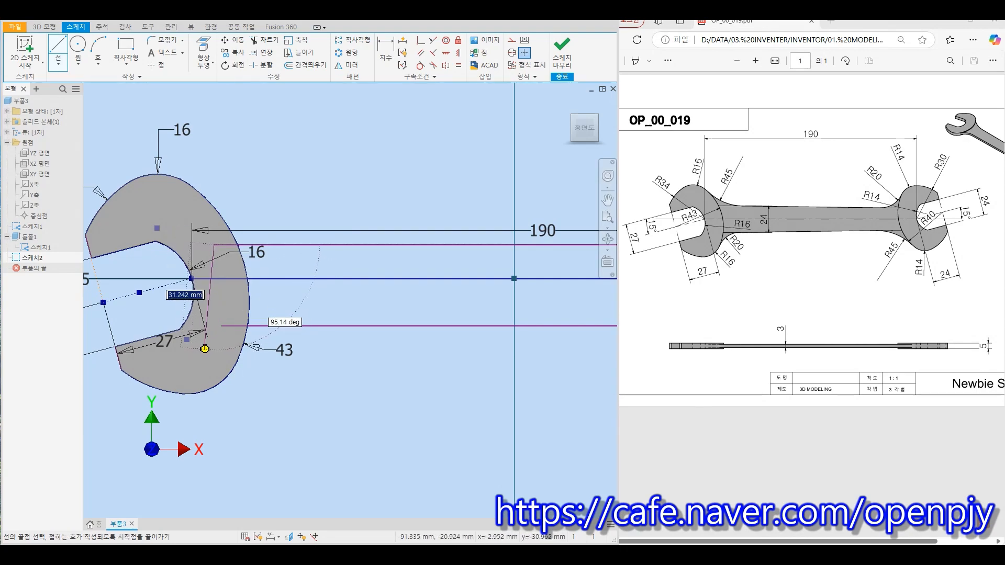
left_click(214, 351)
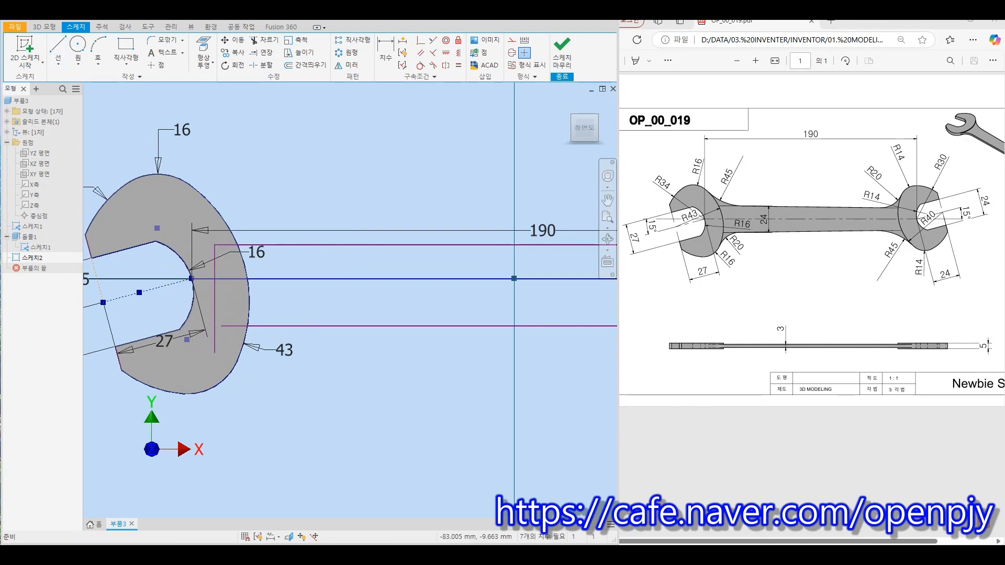
key("Escape")
Step: Extend the lower handle line to the vertical closing line and trim the closing line's excess below it
left_click(261, 52)
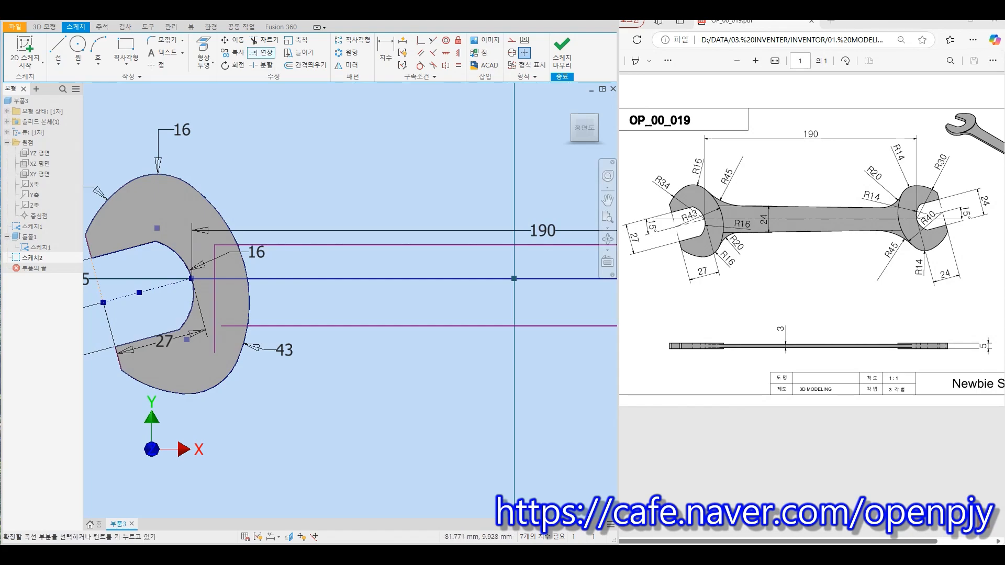
left_click(224, 327)
key("Escape")
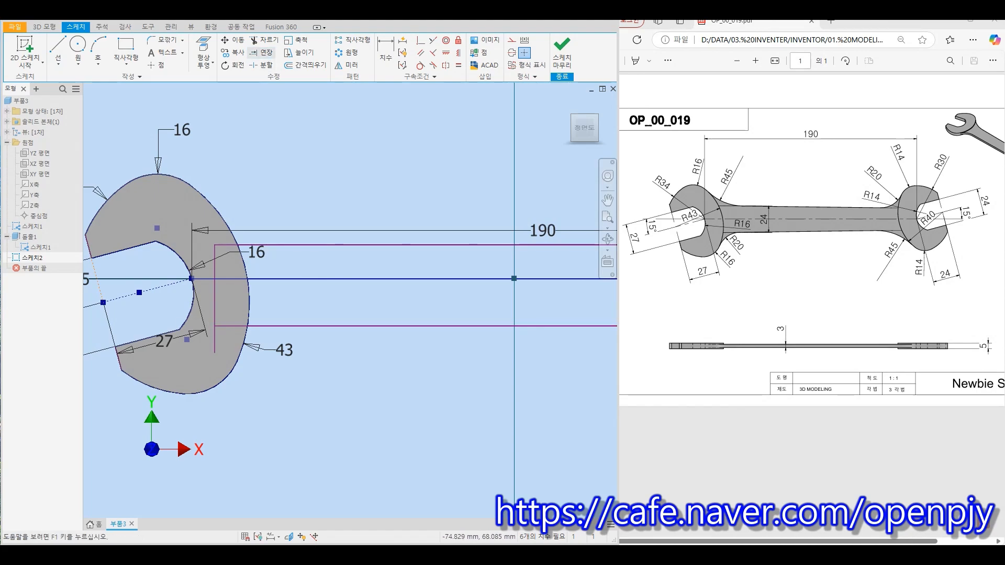
key("x")
left_click(214, 341)
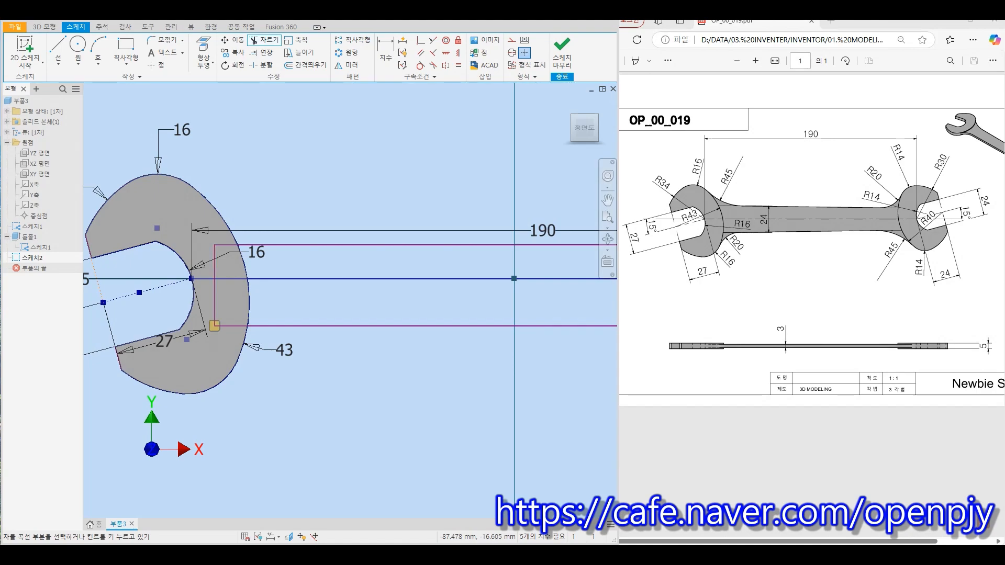
key("Escape")
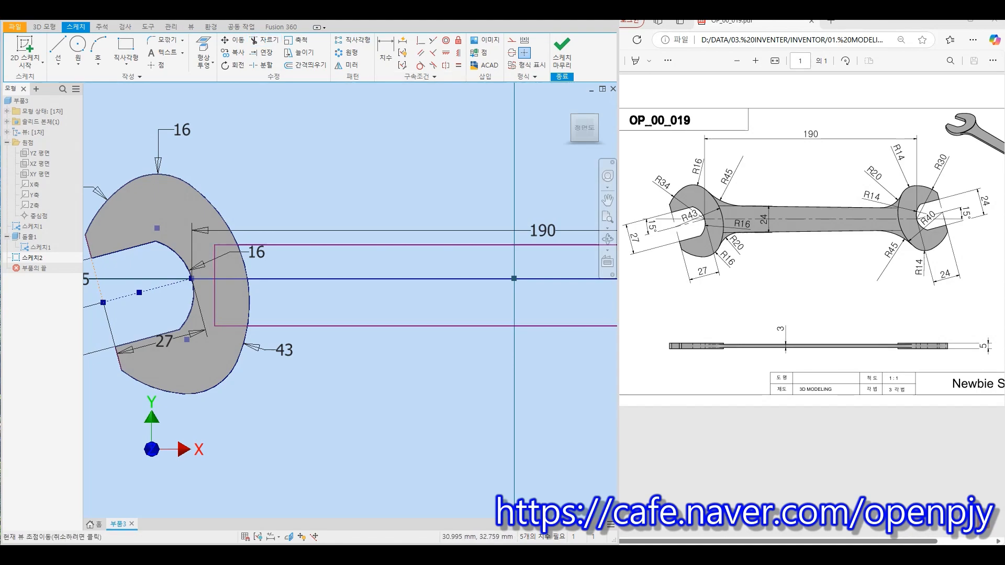
Step: Dimension the upper handle line at 24/2 mm from the centre line's left endpoint
key("d")
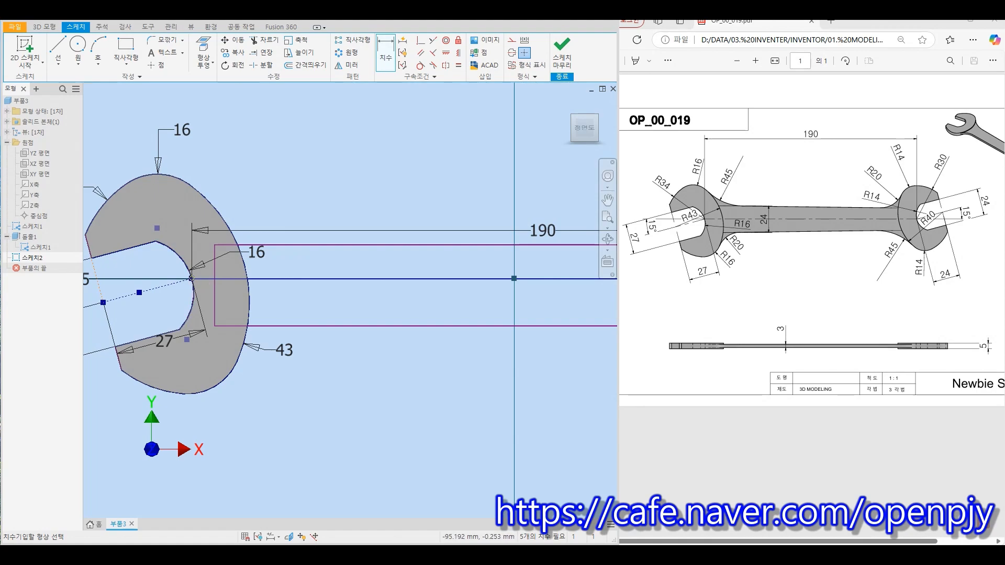
left_click(191, 279)
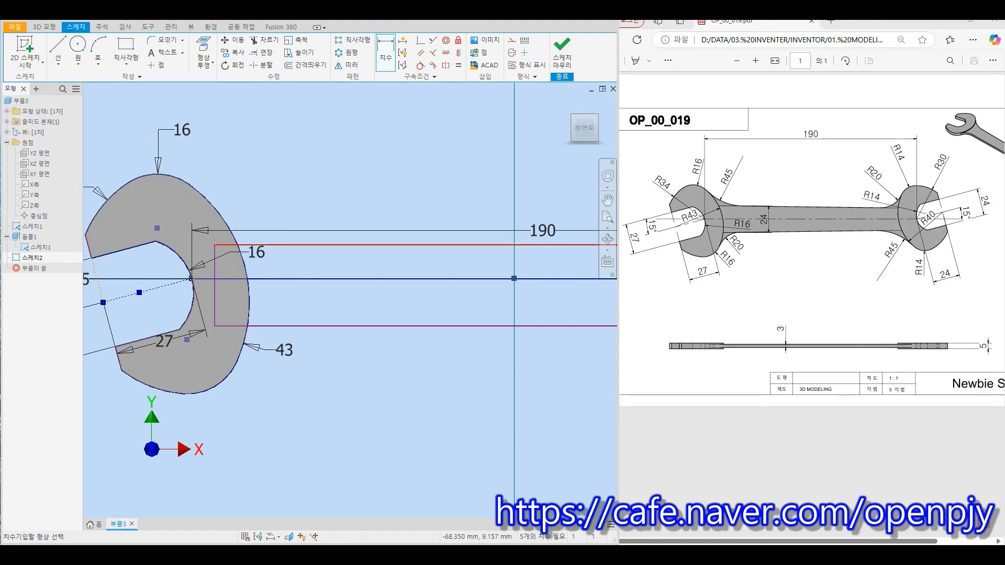
left_click(293, 244)
left_click(303, 262)
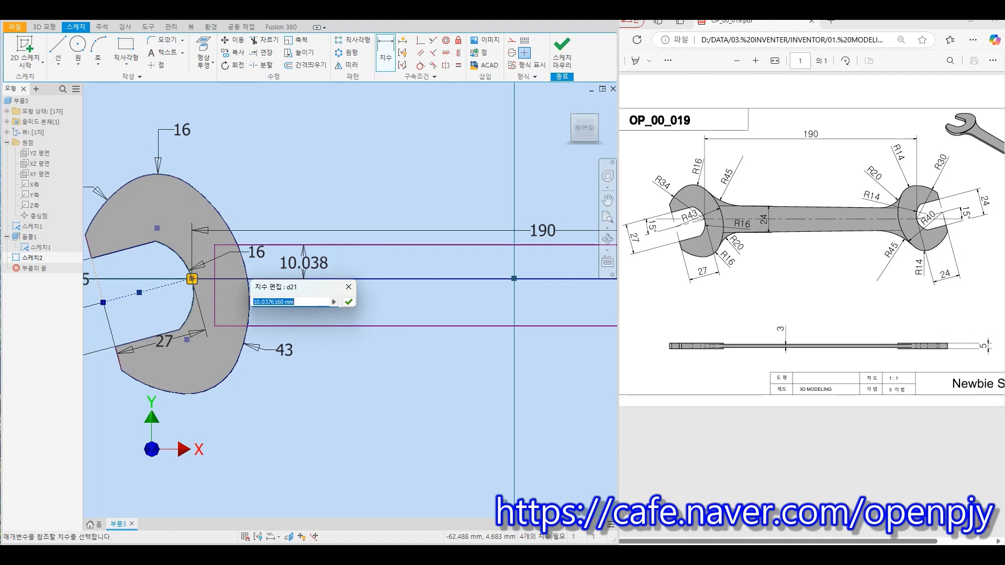
type("24/2")
key("Return")
Step: Dimension the handle's width as 24 mm and move its vertical closing line out of the jaw opening into the left head's material
left_click(355, 238)
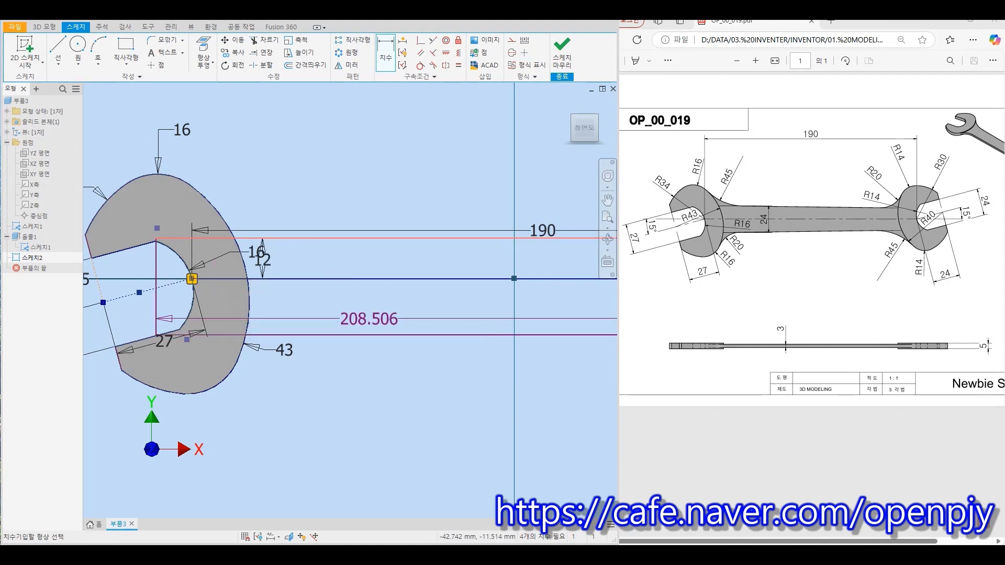
left_click(371, 335)
left_click(374, 301)
type("24")
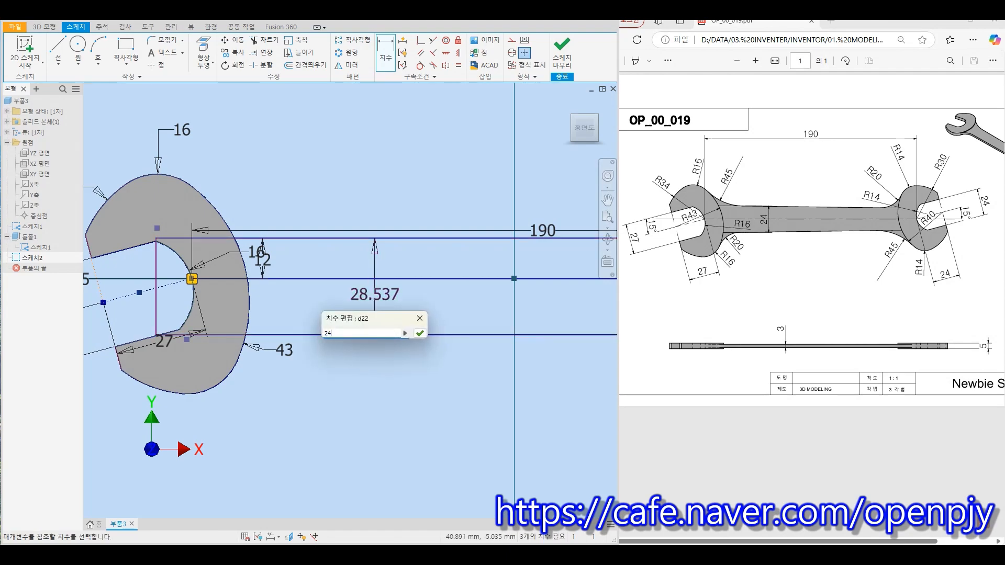
key("Return")
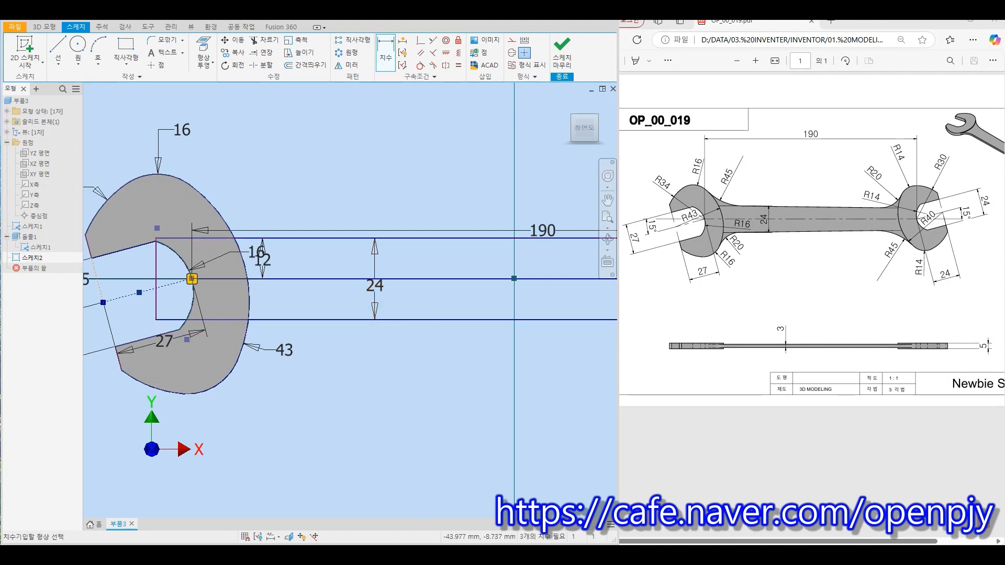
key("Escape")
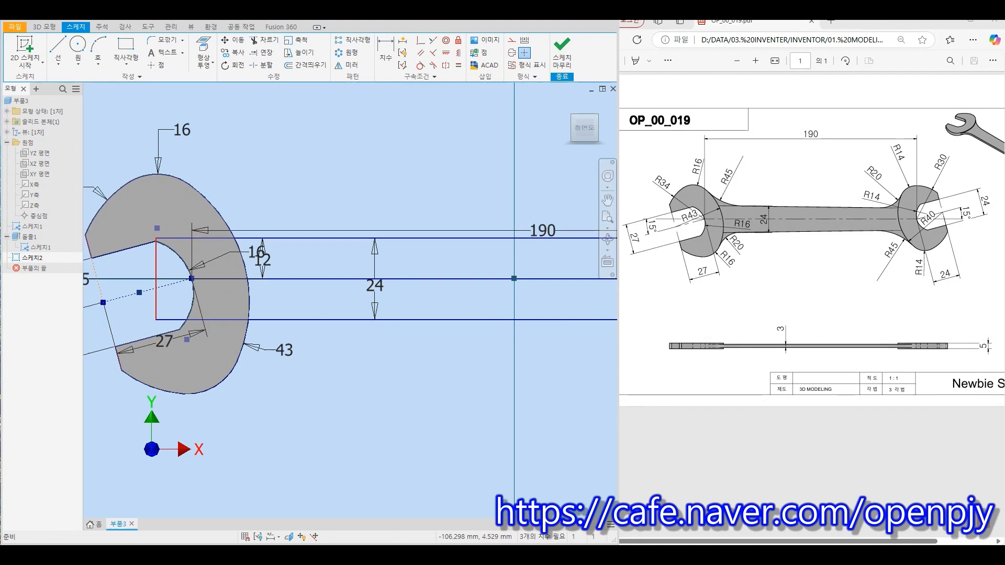
left_click_drag(156, 263, 219, 271)
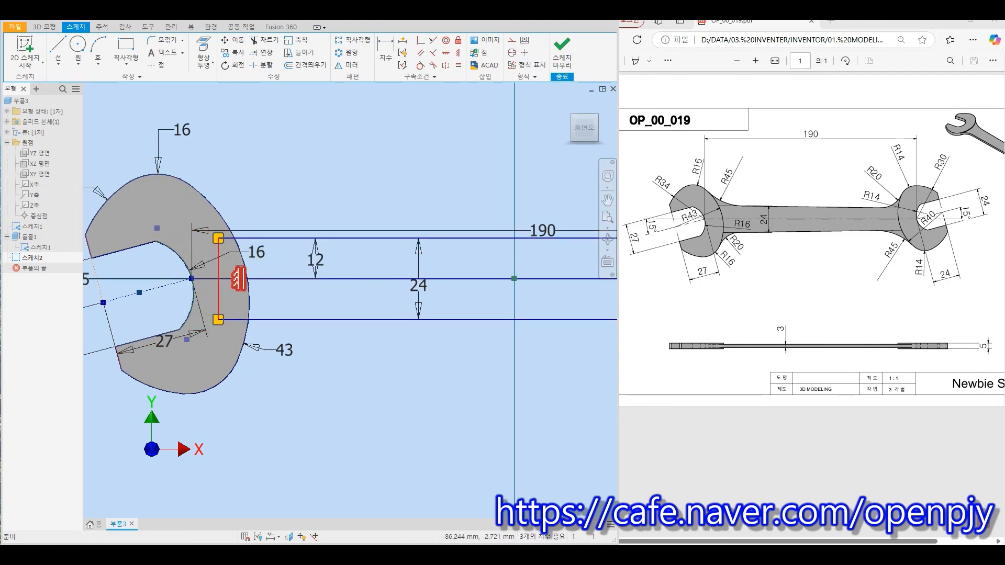
Step: Draw a vertical closing line across both handle lines inside the right head, between its outer edge and the jaw opening
scroll(225, 286, "down", 3)
middle_click_drag(557, 296, 441, 305)
scroll(441, 305, "up", 3)
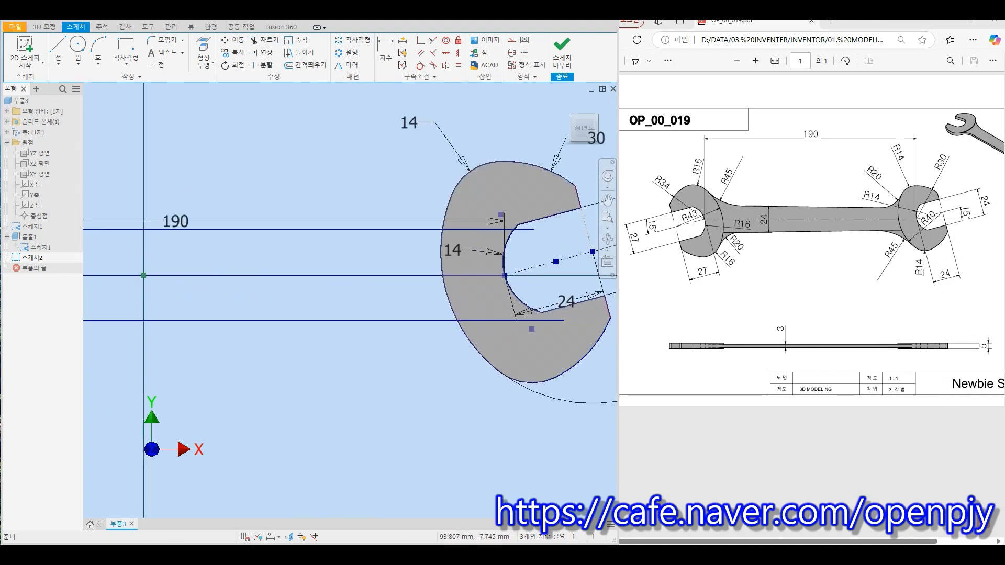
left_click(58, 51)
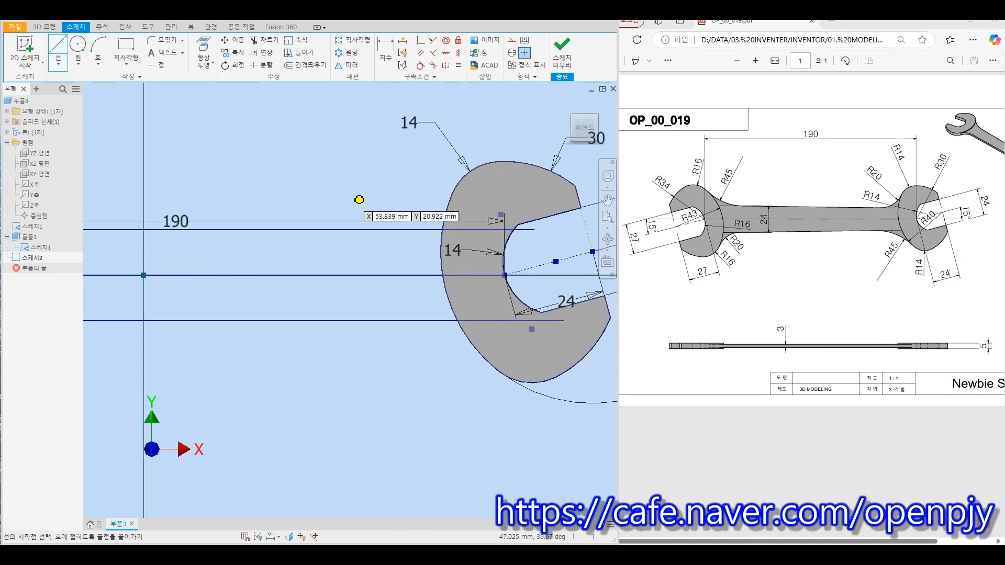
left_click(481, 212)
left_click(481, 340)
key("Escape")
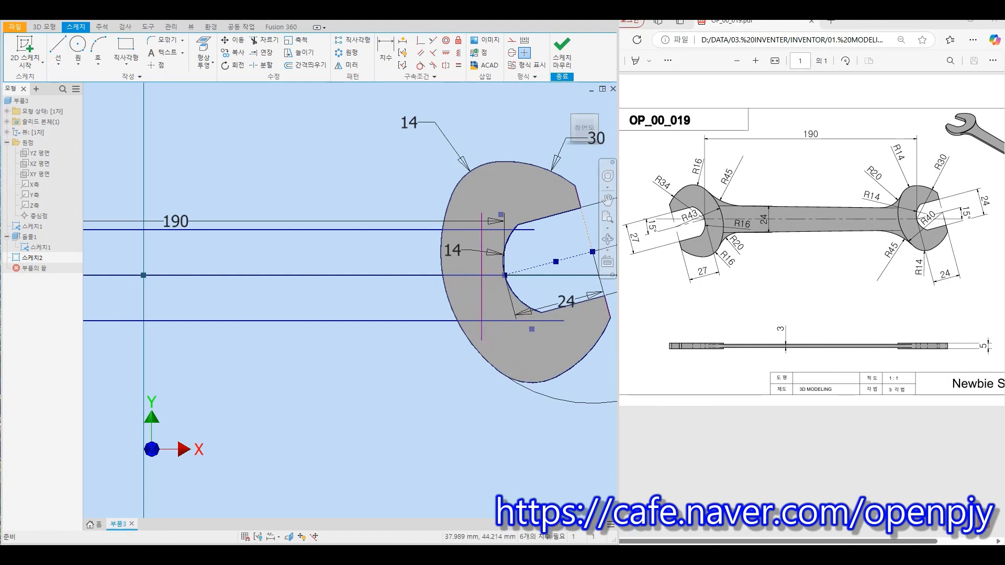
Step: Trim the overhanging ends of the right closing line and the two handle lines to form closed corners
left_click(265, 39)
left_click(481, 220)
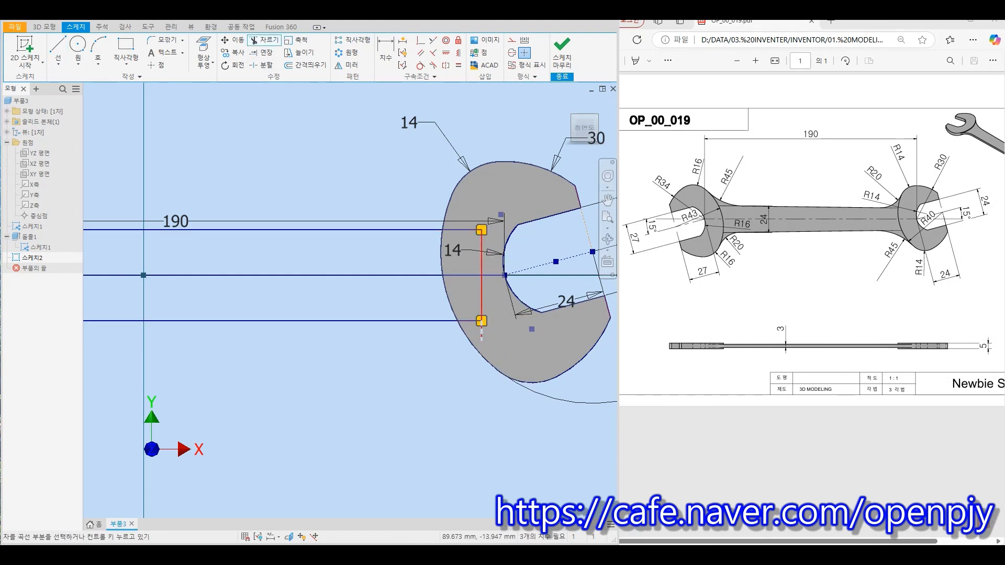
scroll(521, 386, "down", 3)
key("Escape")
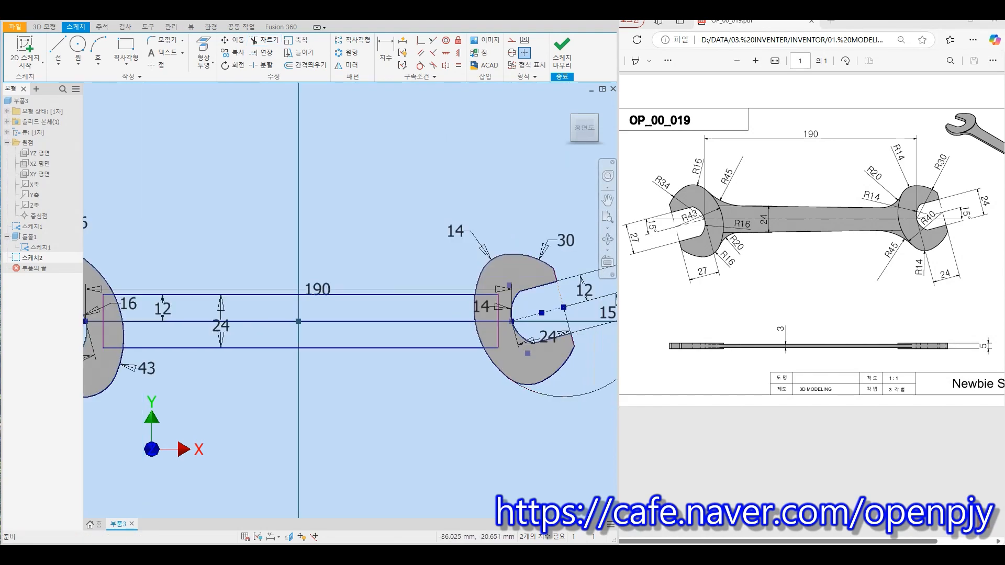
Step: Finish the handle sketch and extrude its rectangular profile symmetrically by 3 mm, joined to the heads
middle_click_drag(223, 401, 288, 367)
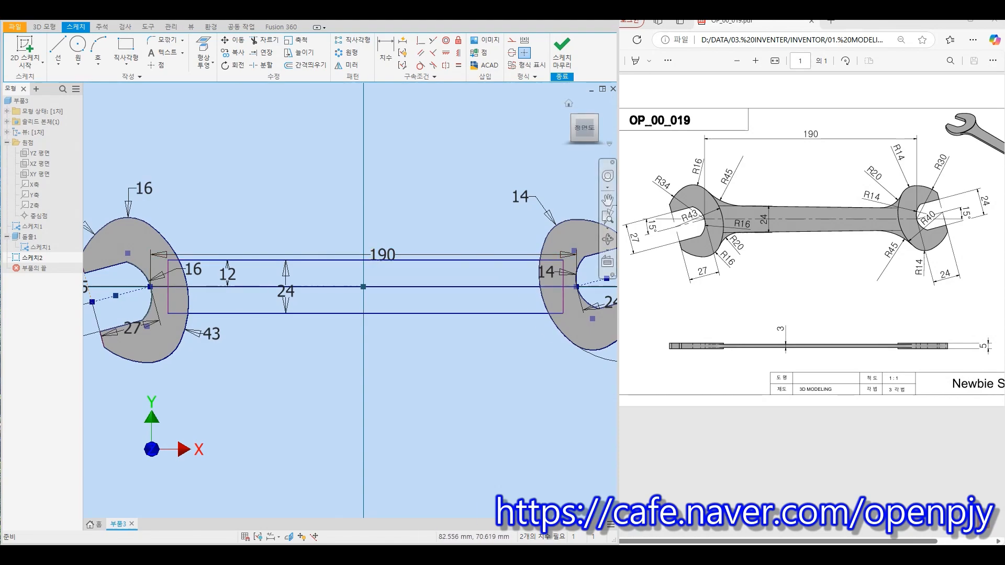
left_click(561, 52)
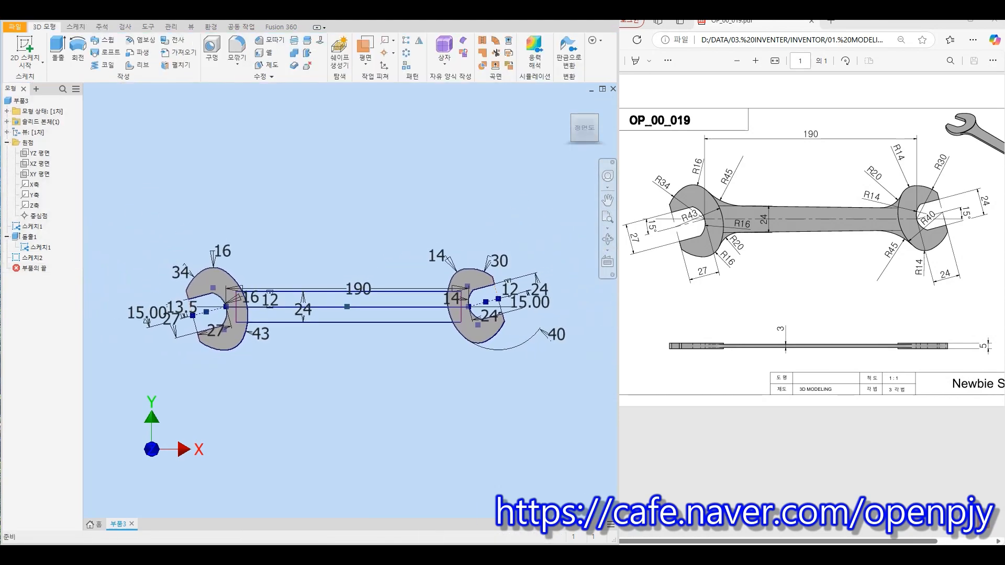
left_click(57, 51)
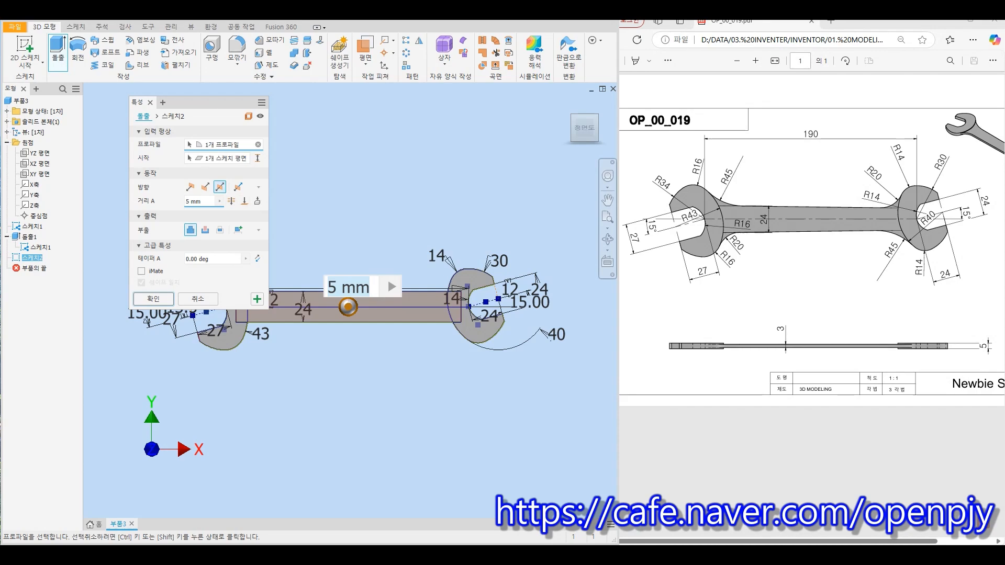
left_click(199, 202)
type("3")
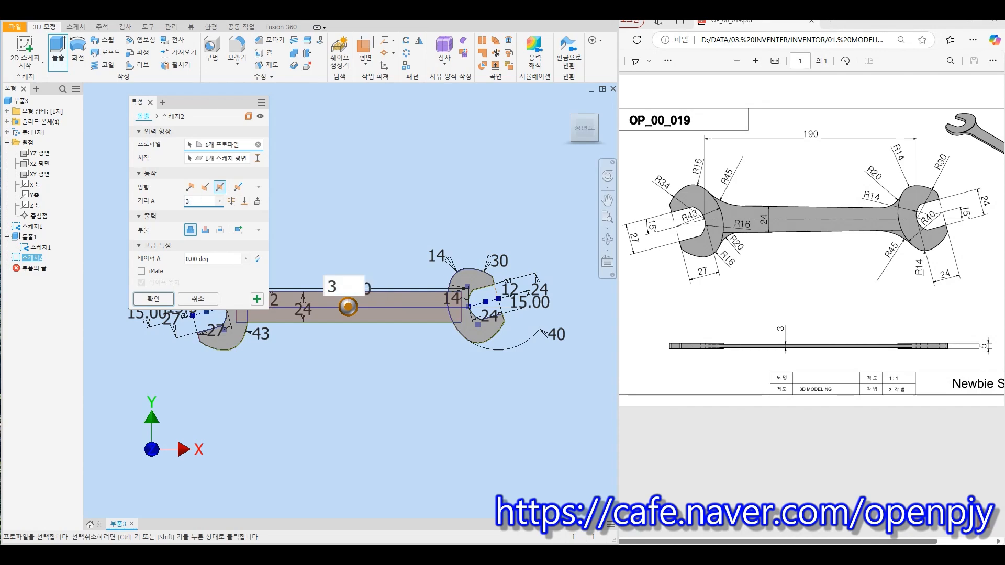
middle_click_drag(351, 300, 348, 361, "shift")
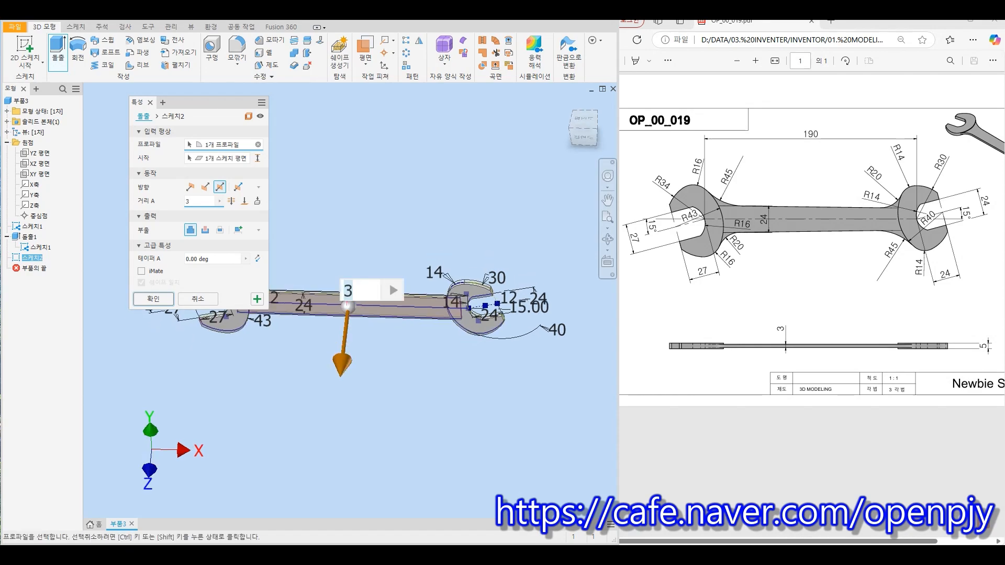
key("Return")
Step: Hide the shared sketch of the two wrench heads used by the first extrusion
right_click(33, 237)
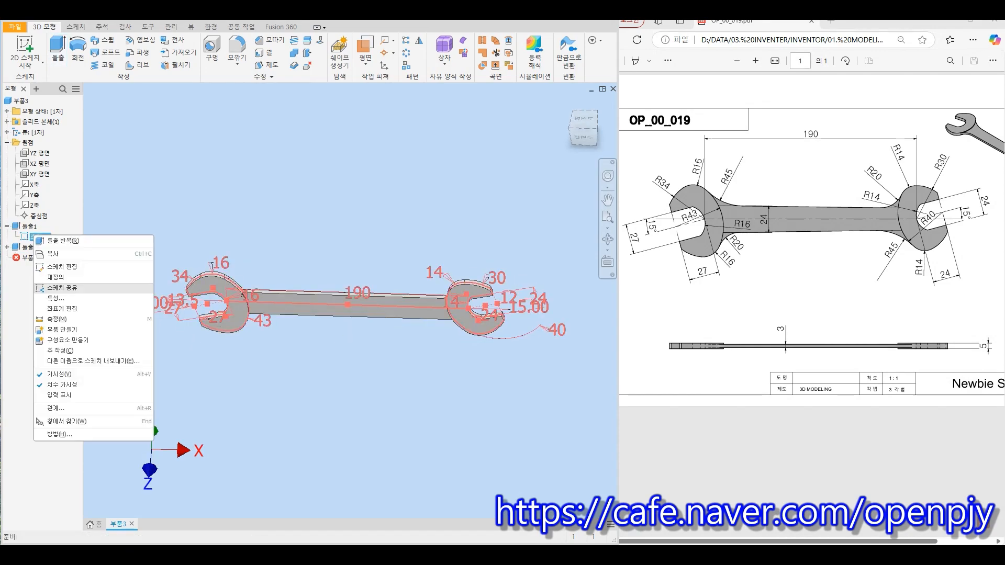
left_click(59, 373)
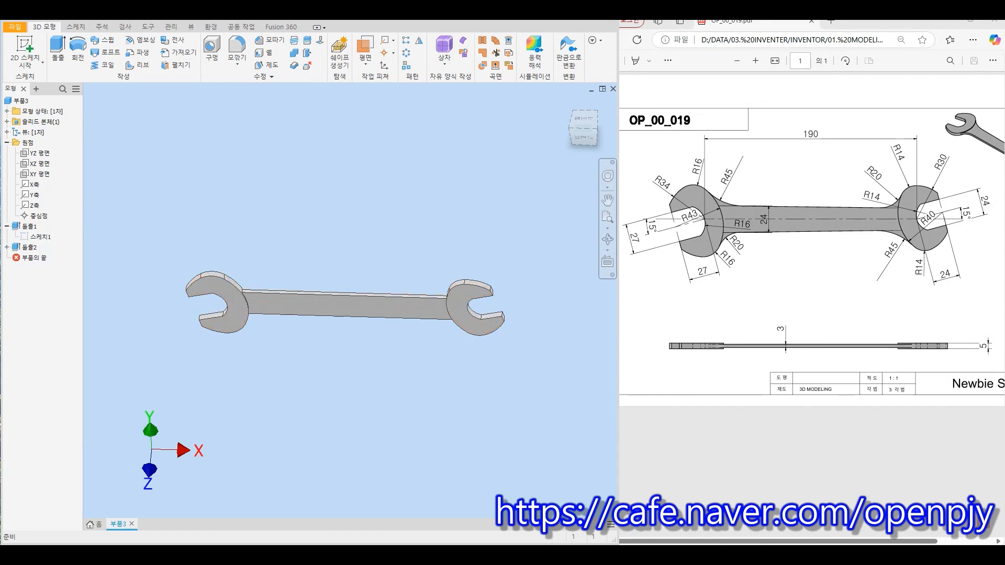
mouse_move(340, 314)
middle_mouse_down("shift")
mouse_move(385, 301)
mouse_move(366, 299)
mouse_move(352, 323)
middle_mouse_up("shift")
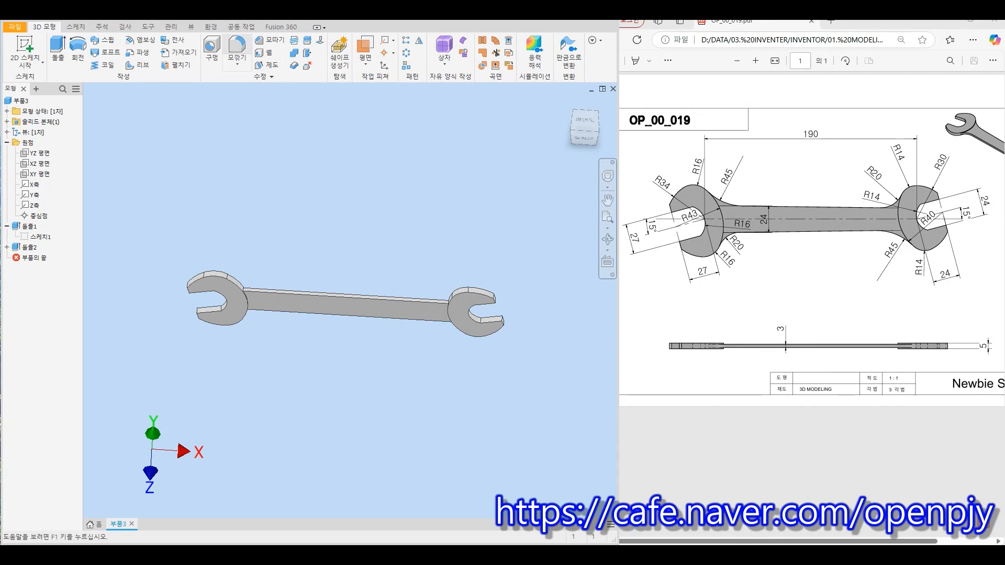
Step: Fillet the handle's upper corner at the left head and its lower corner at the right head with a 45 mm radius
left_click(237, 48)
type("45")
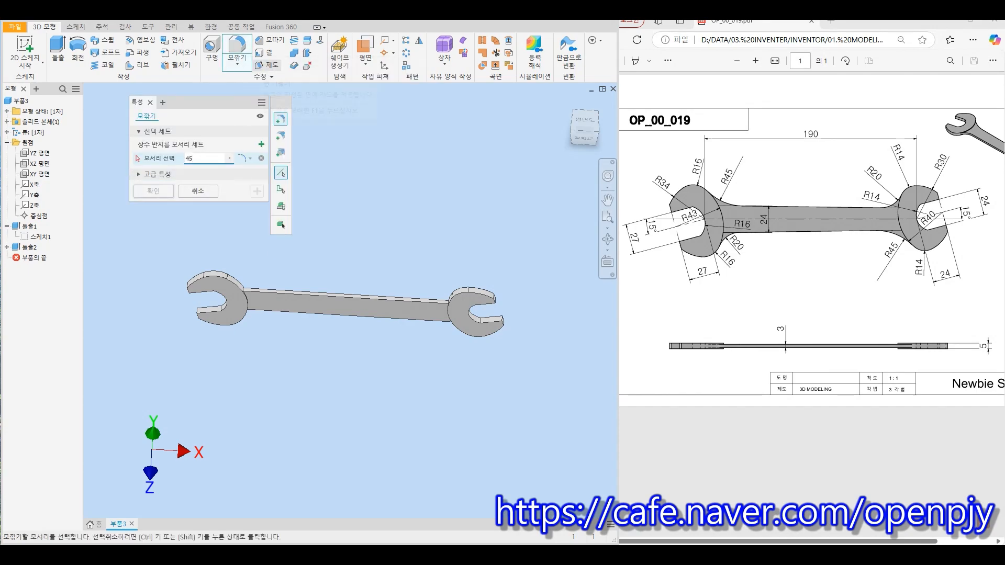
scroll(275, 275, "up", 5)
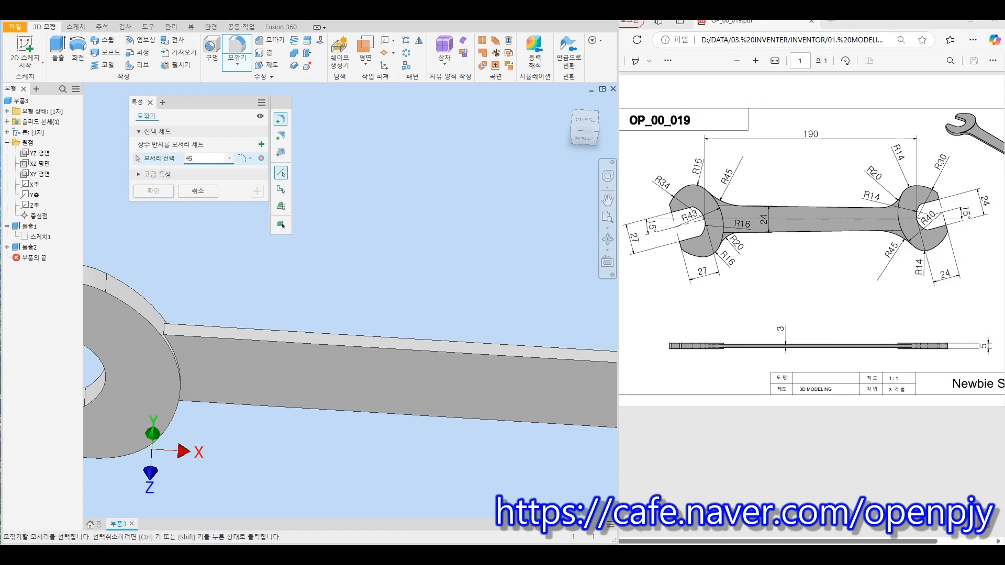
left_click(164, 329)
scroll(187, 310, "down", 5)
middle_click_drag(293, 335, 310, 256, "shift")
scroll(409, 476, "up", 4)
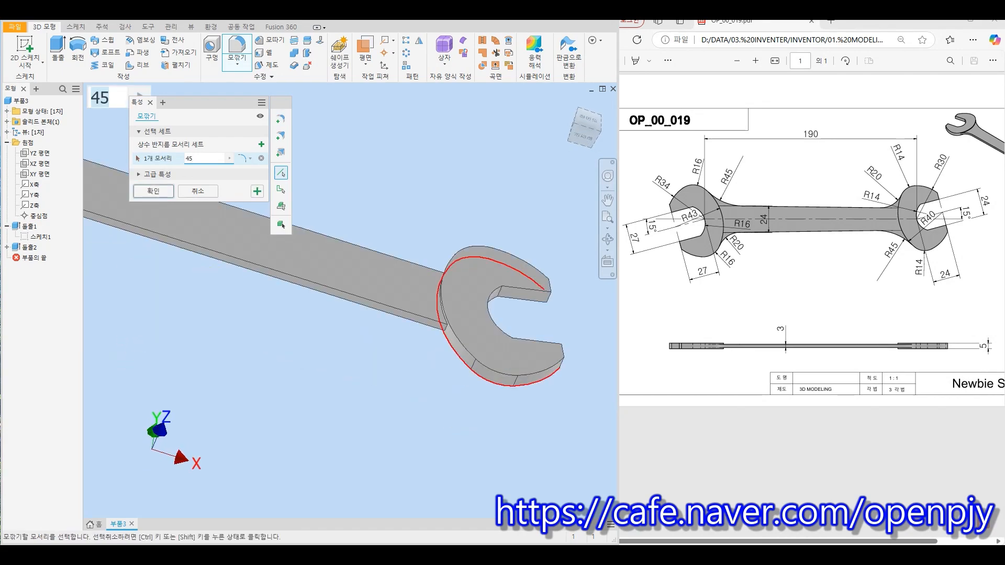
left_click(421, 324)
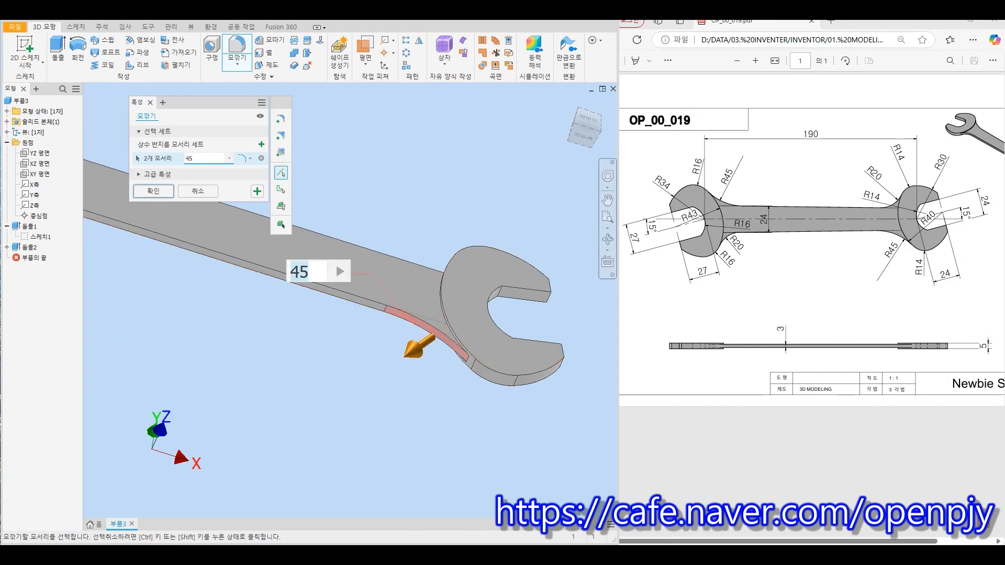
left_click(257, 191)
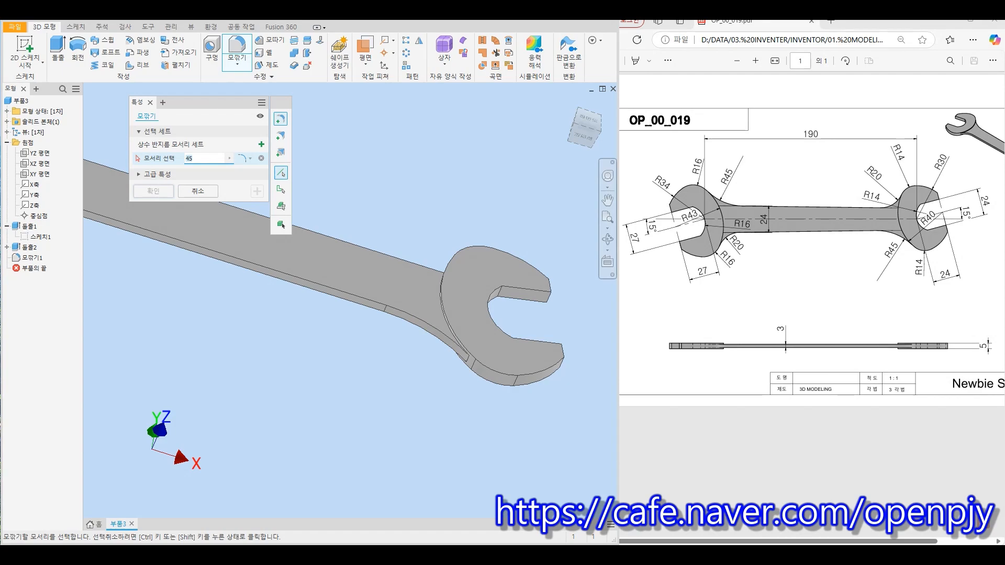
Step: Fillet the handle's upper corner at the right head and its lower corner at the left head with a 20 mm radius
type("20")
middle_click_drag(207, 230, 207, 303, "shift")
scroll(426, 148, "up", 3)
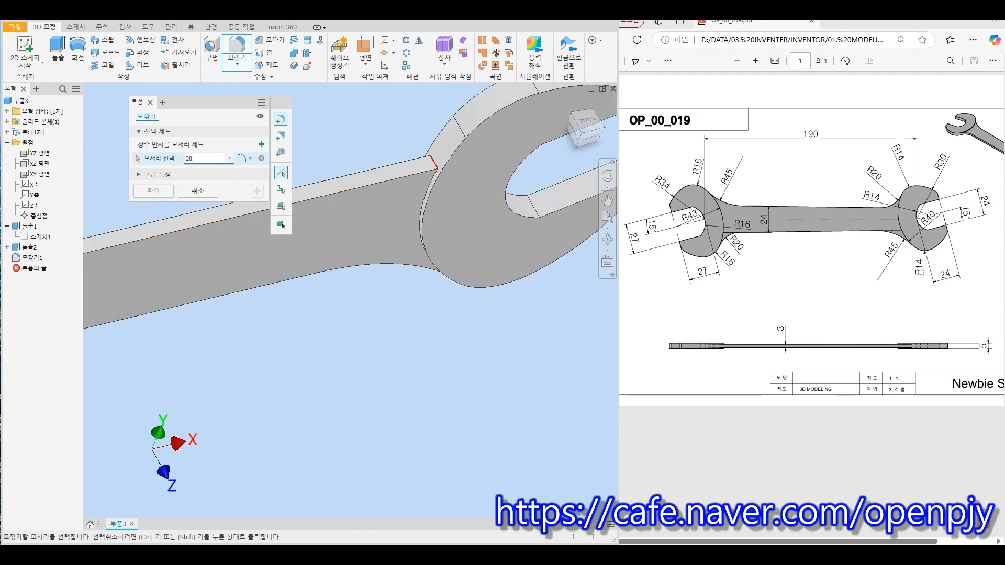
left_click(433, 162)
scroll(518, 251, "down", 5)
middle_click_drag(471, 293, 460, 219, "shift")
scroll(390, 267, "up", 6)
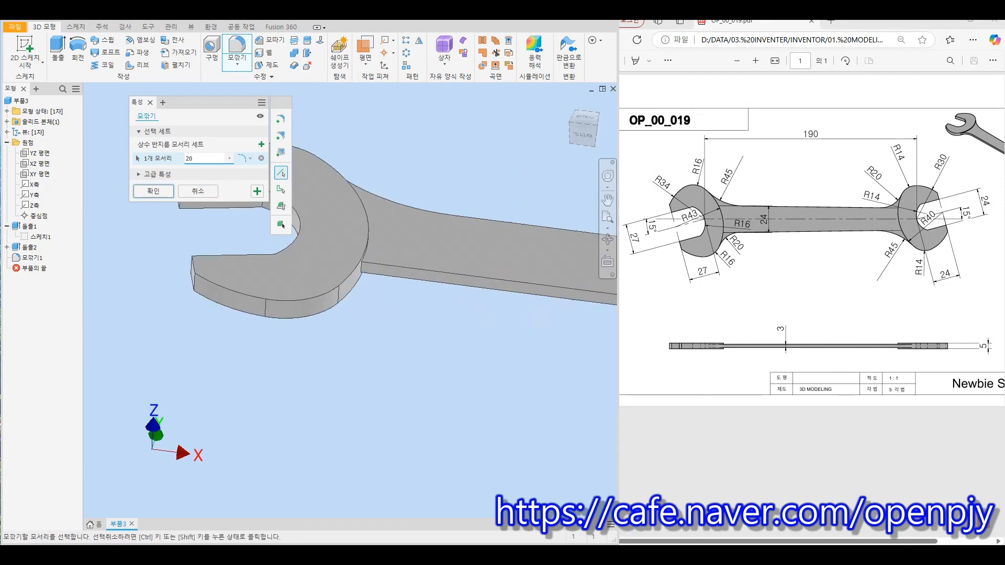
left_click(407, 275)
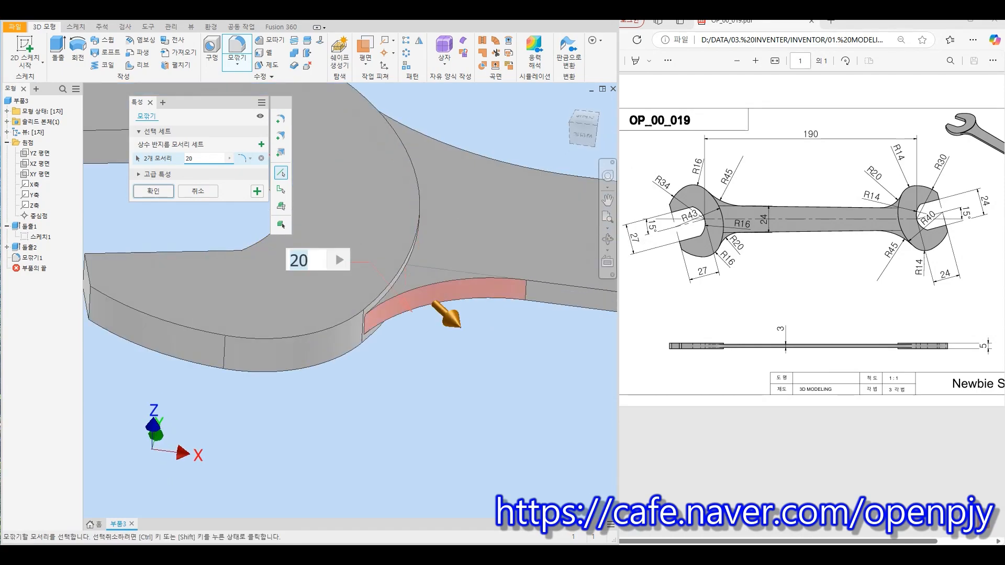
key("Return")
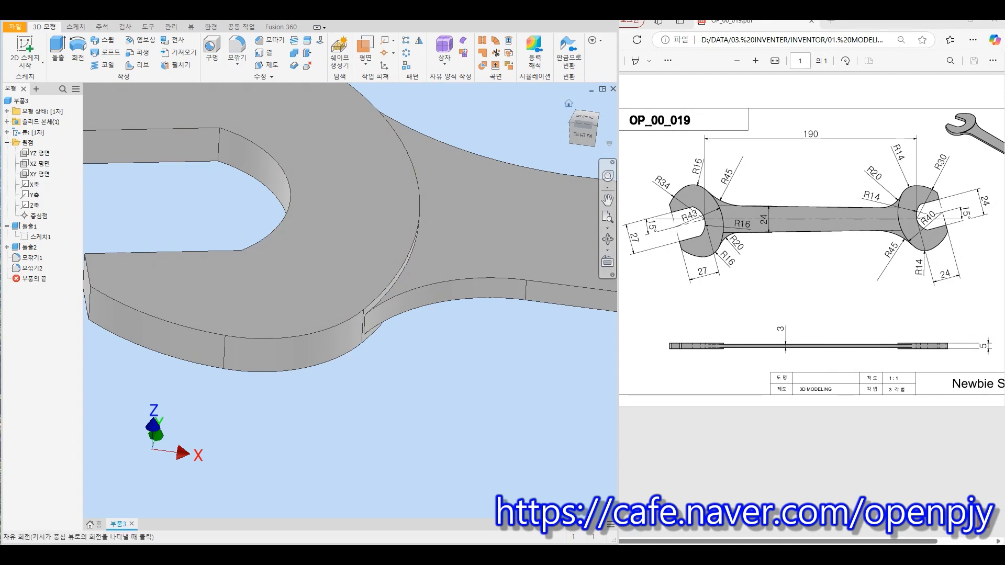
Step: Inspect the whole wrench from the front and return it to the isometric home view
left_click(594, 126)
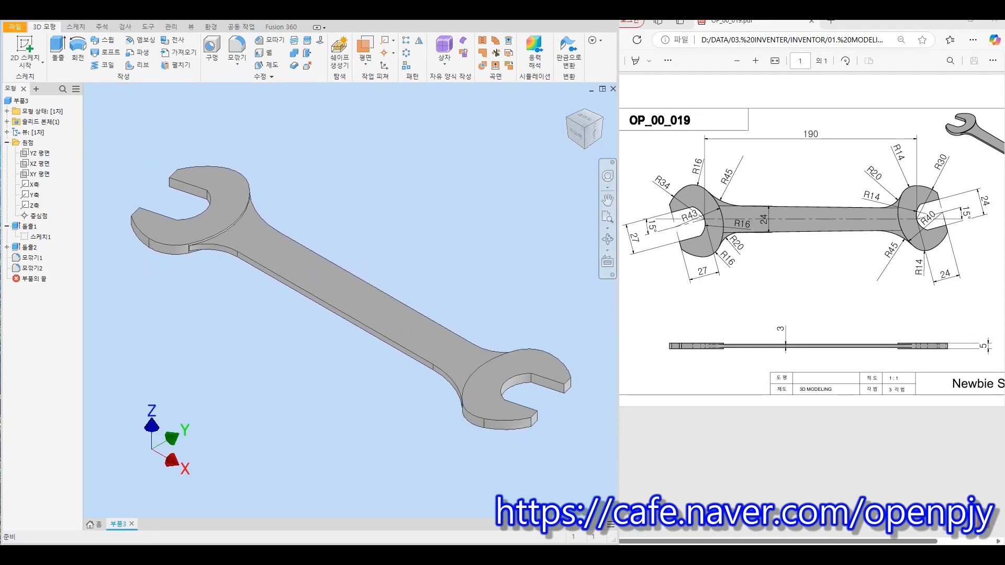
middle_click_drag(325, 314, 388, 360, "shift")
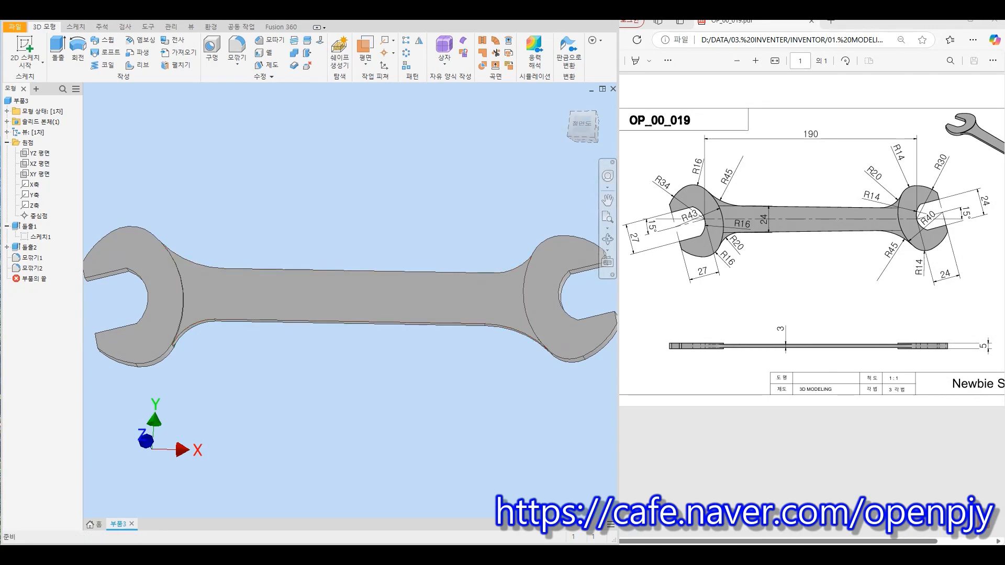
key("F6")
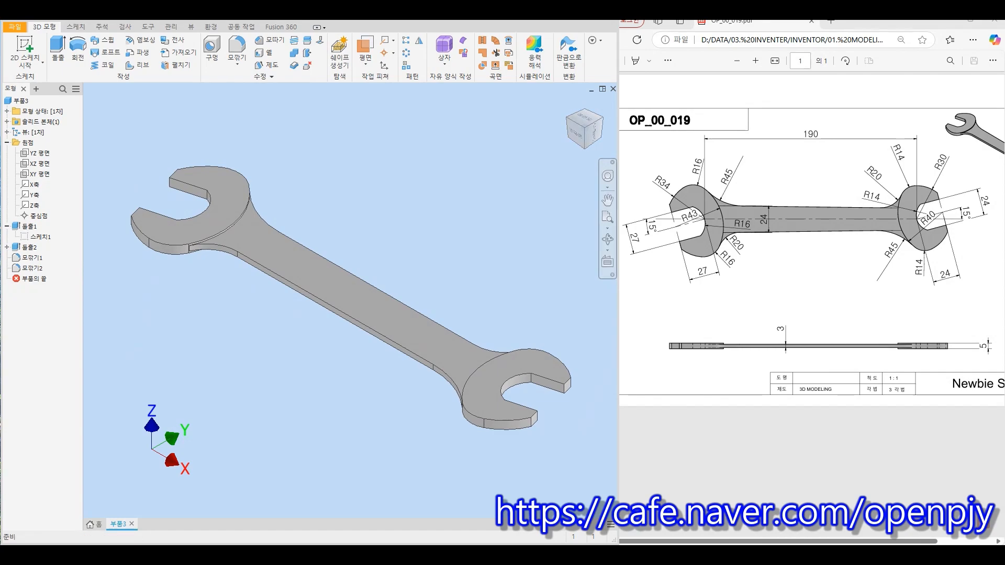